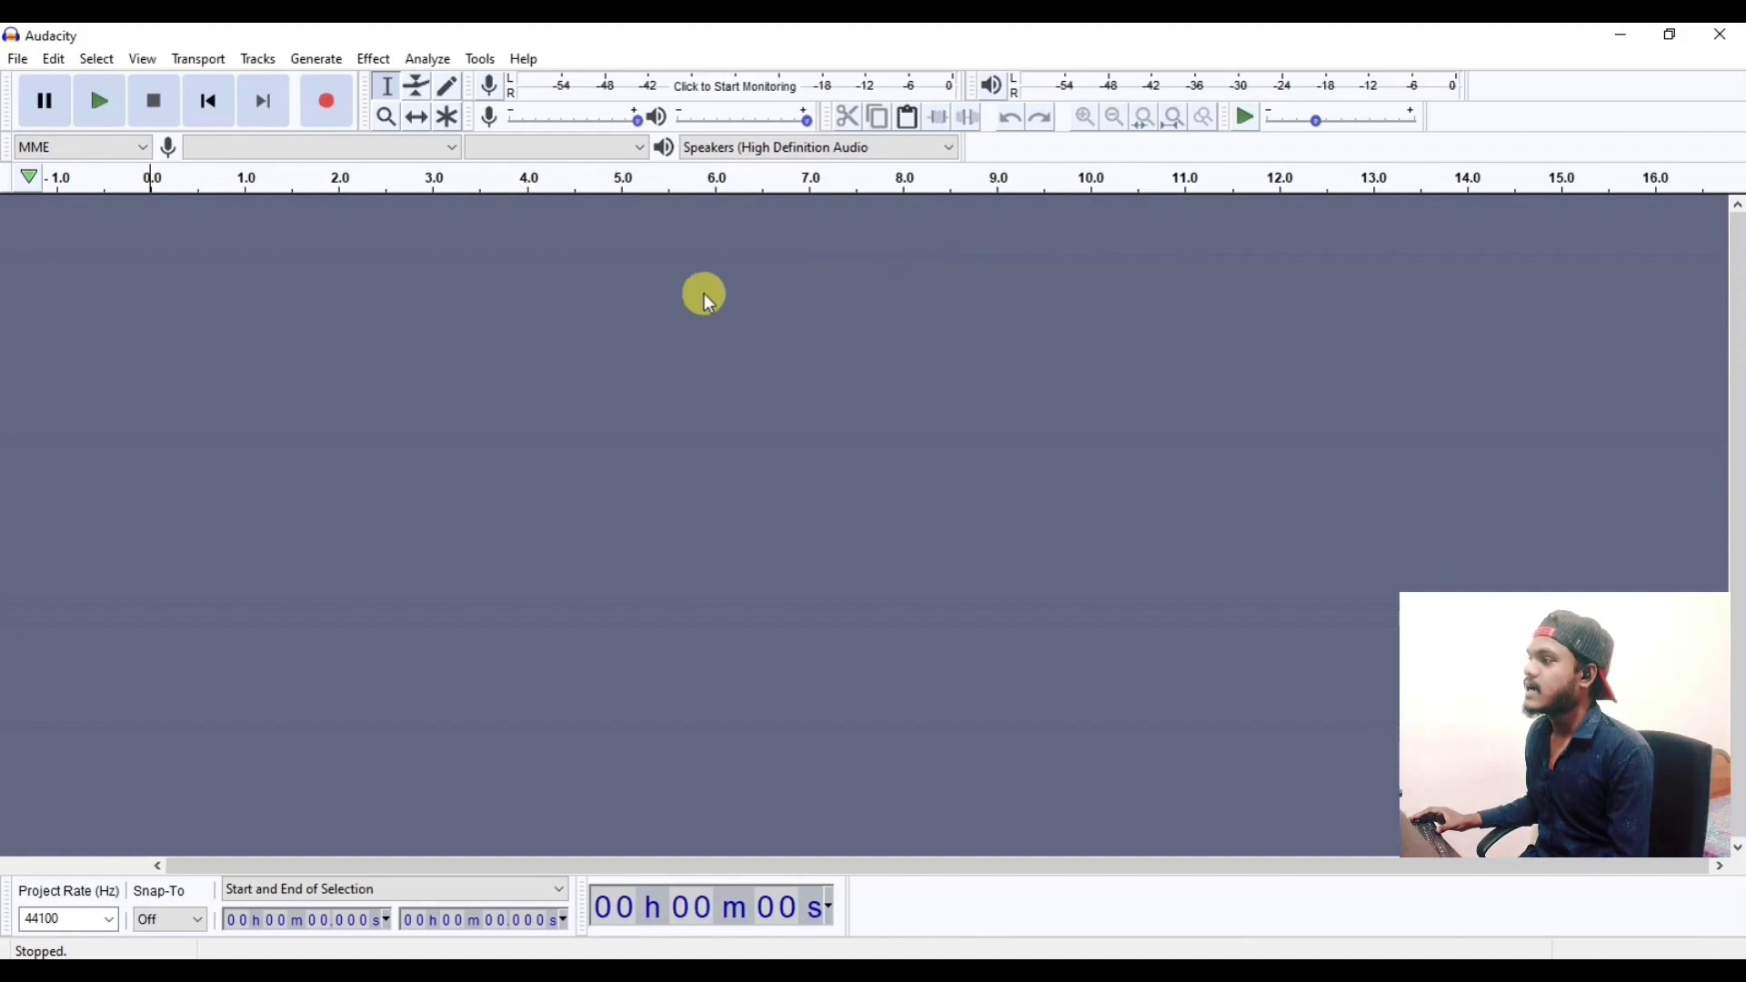
- Open the Audio demo file from the Downloads folder
click(15, 60)
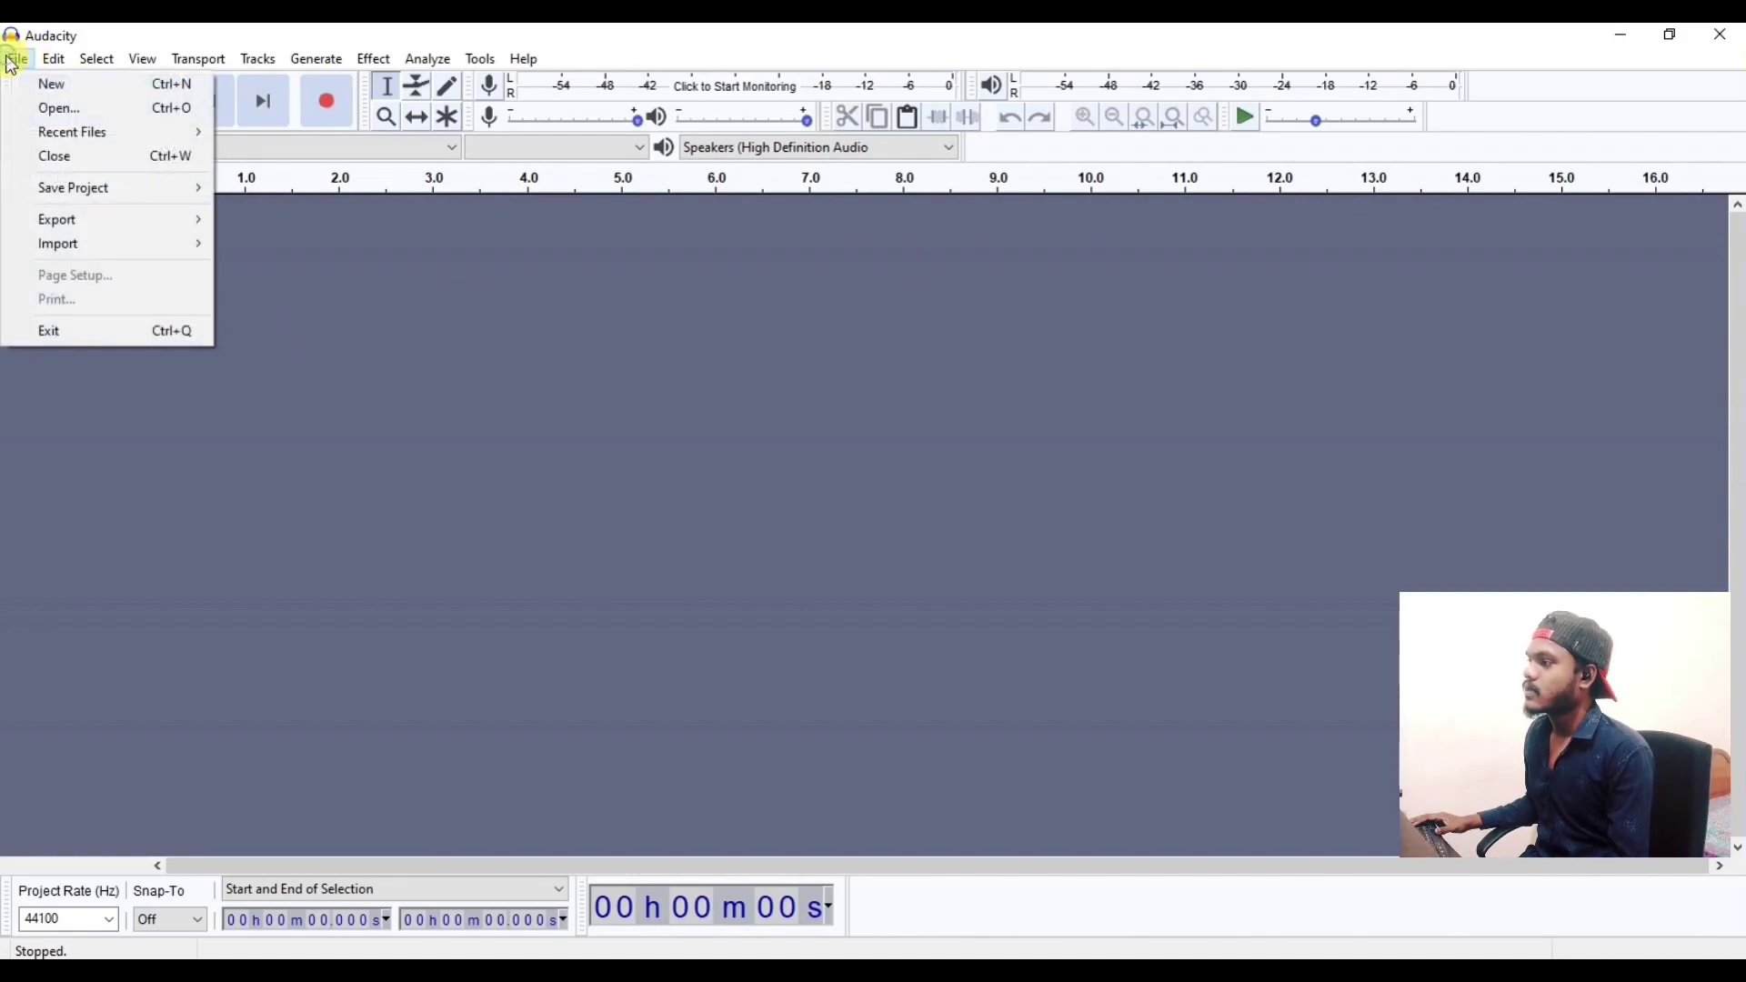
click(55, 109)
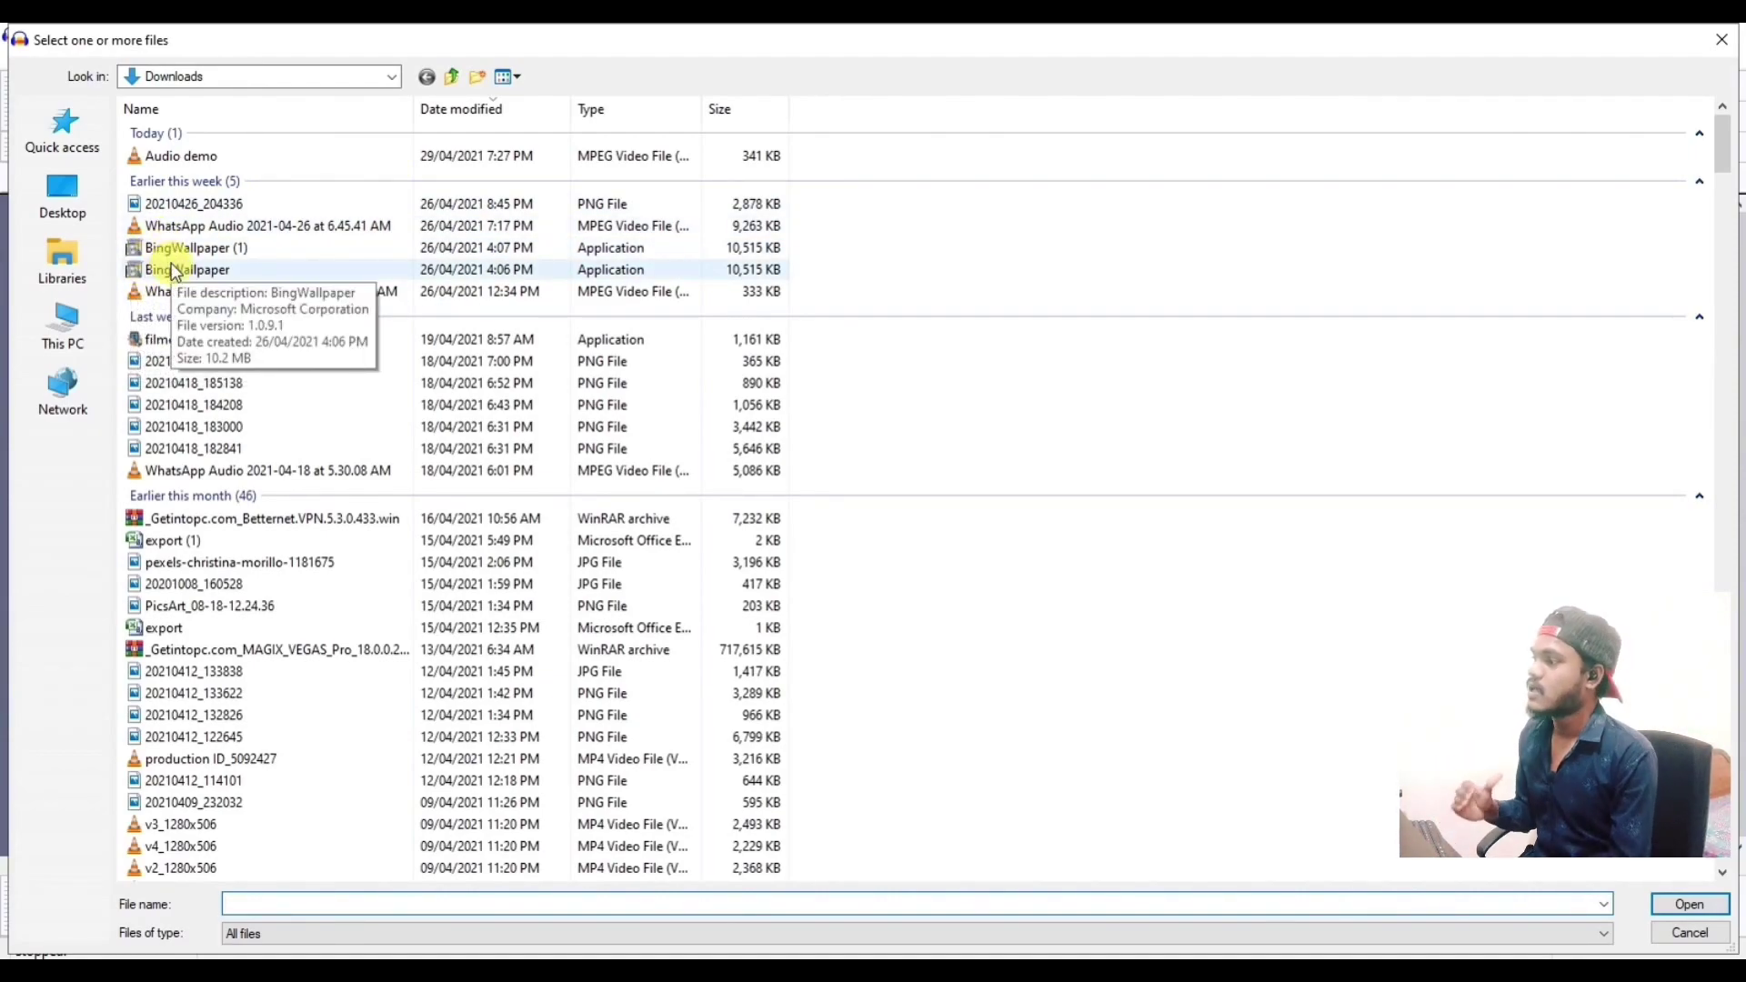
double_click(243, 160)
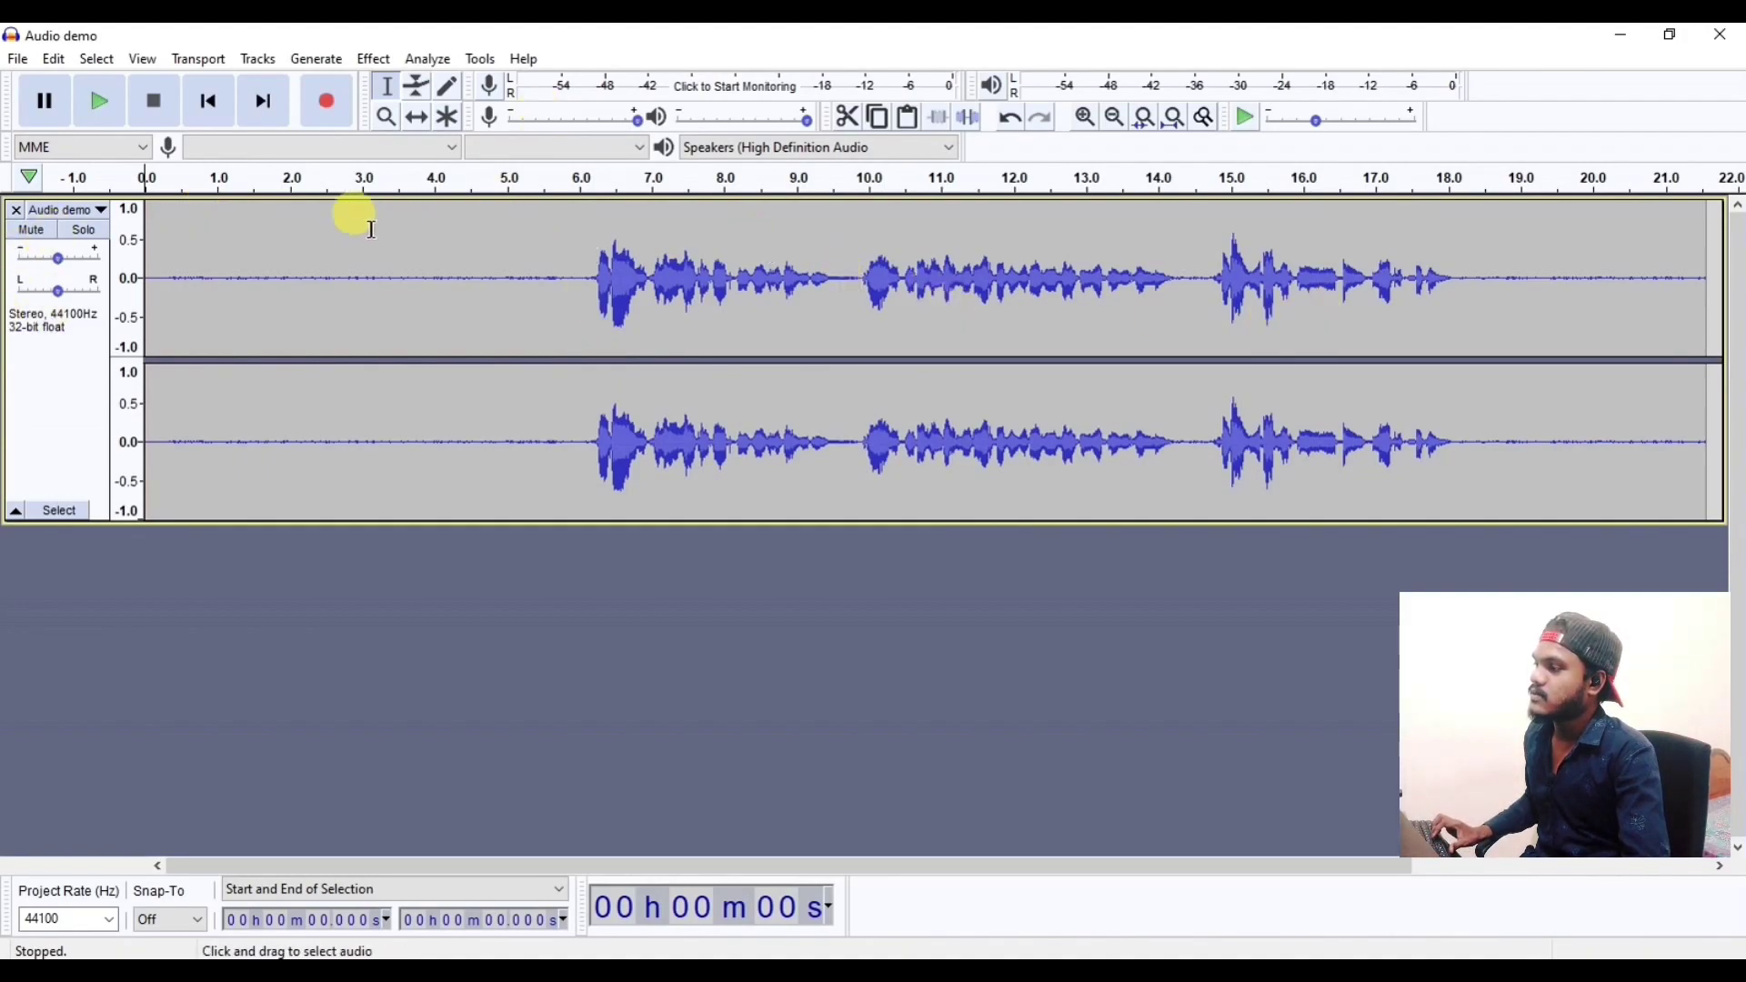
- Play the unedited recording to hear its background noise, and stop playback
key(space)
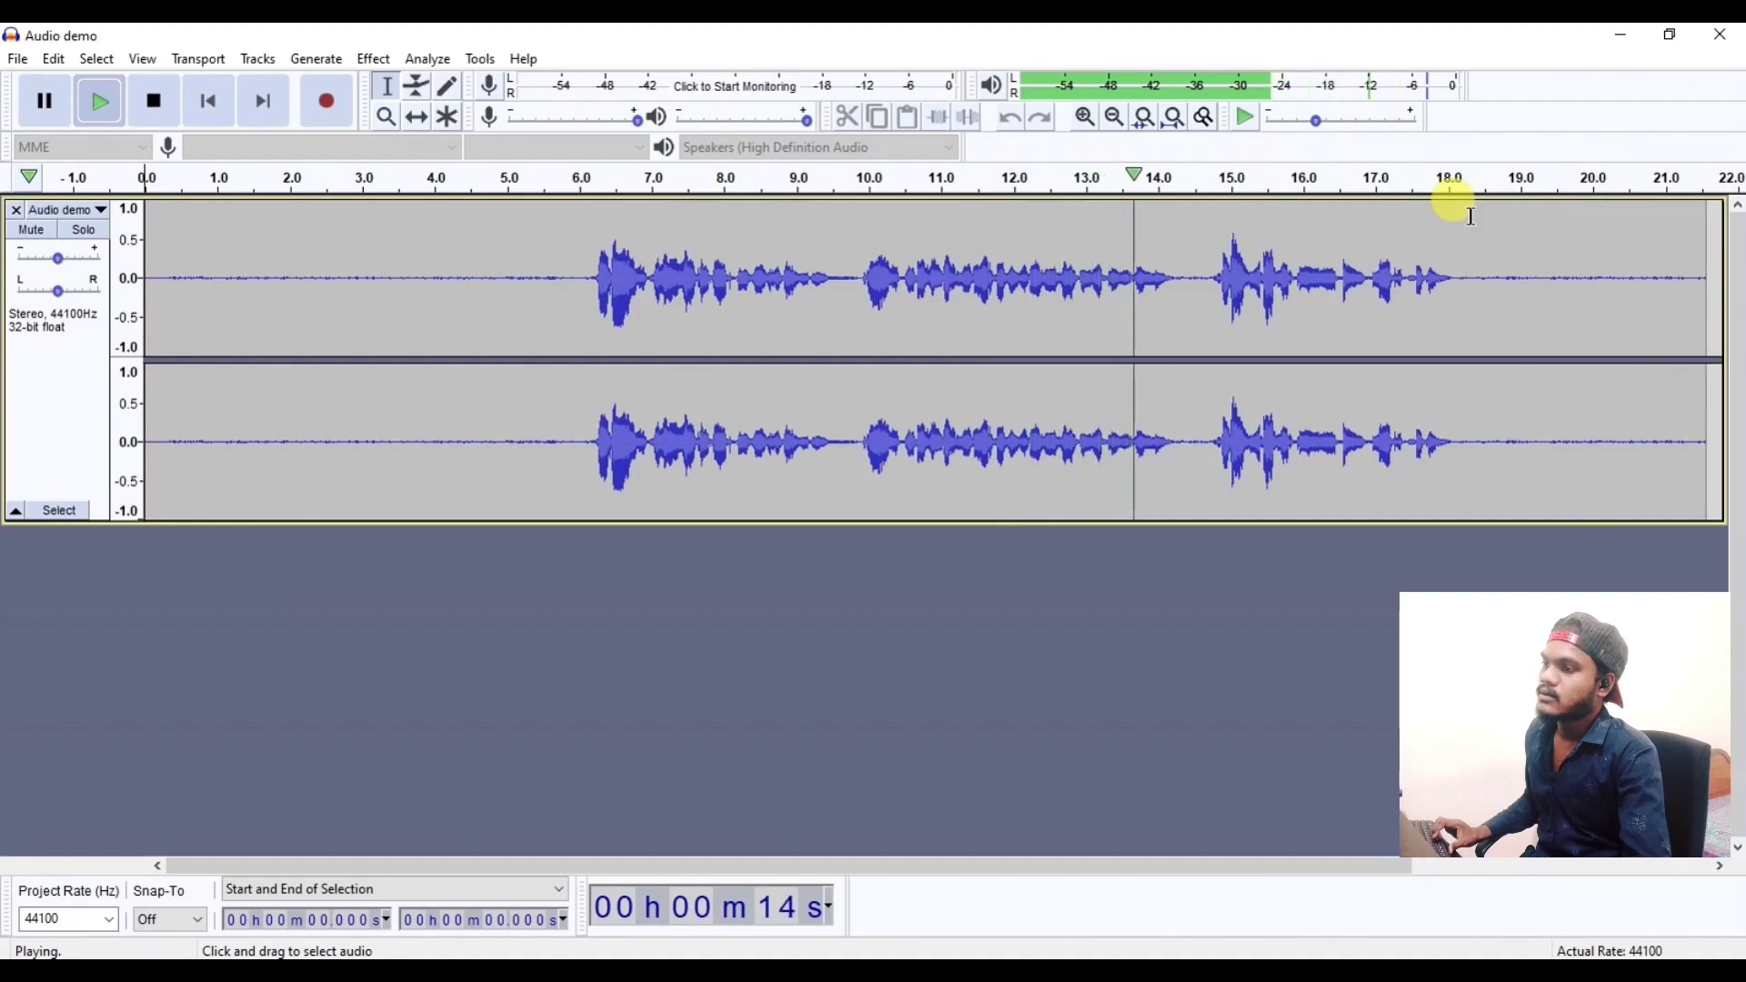
click(146, 173)
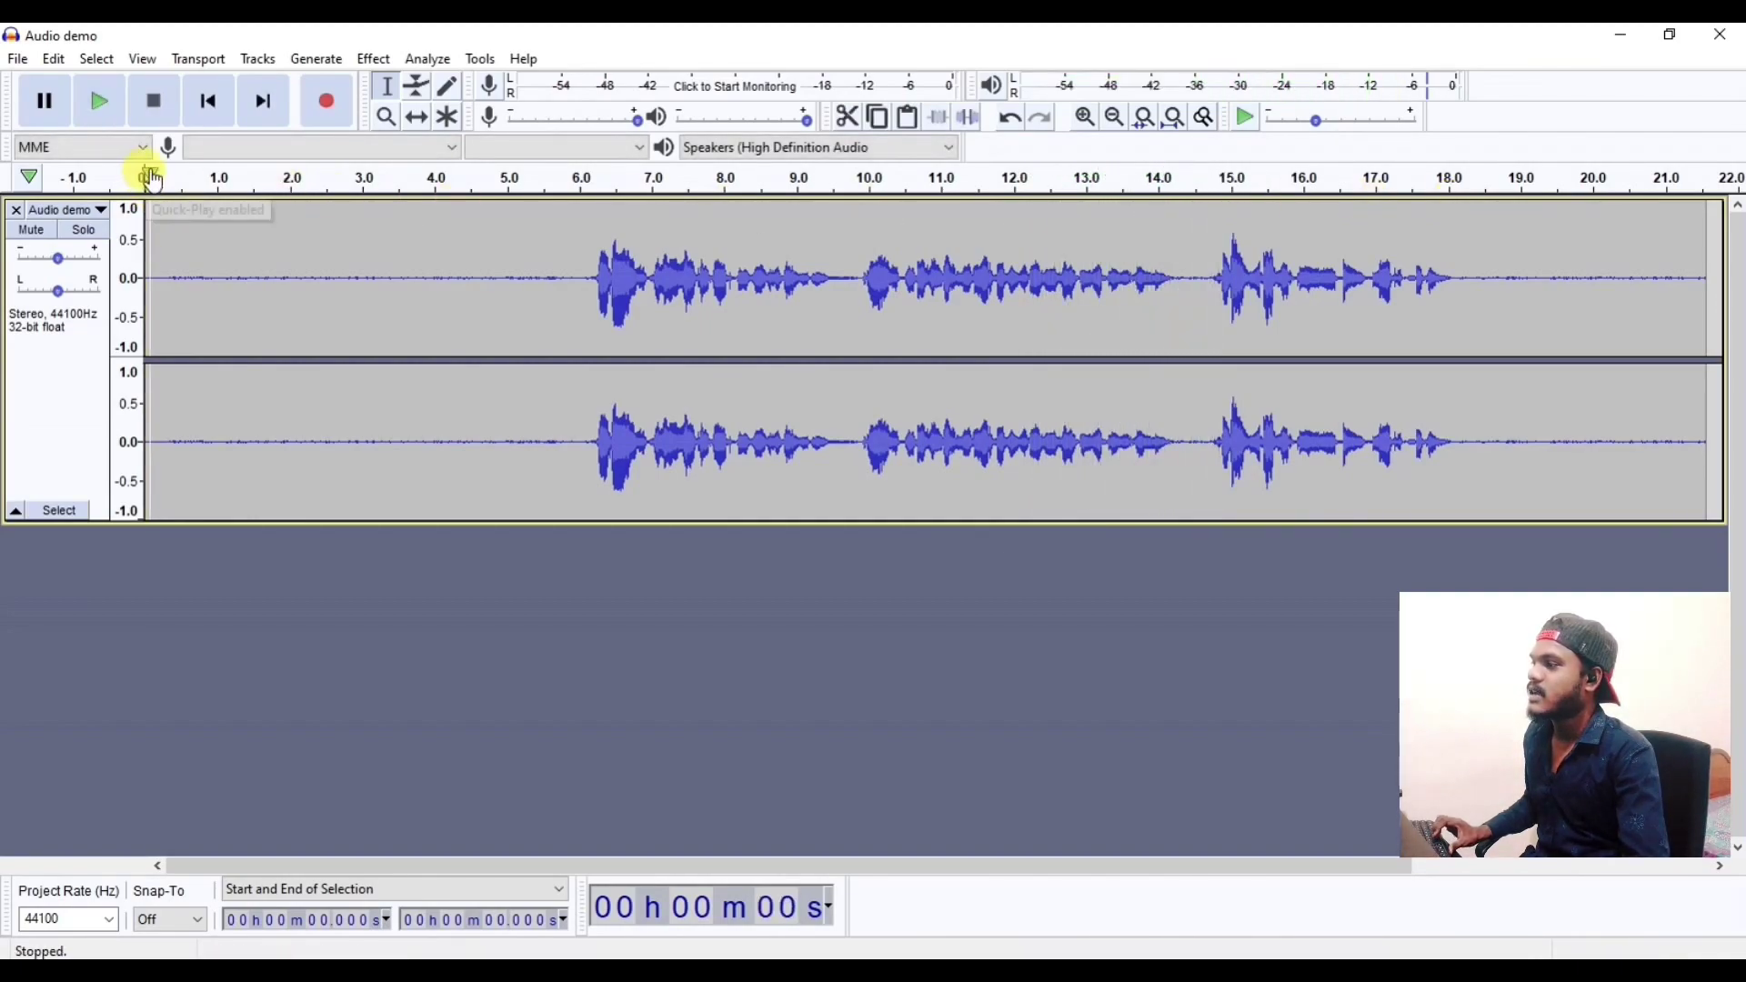
click(165, 173)
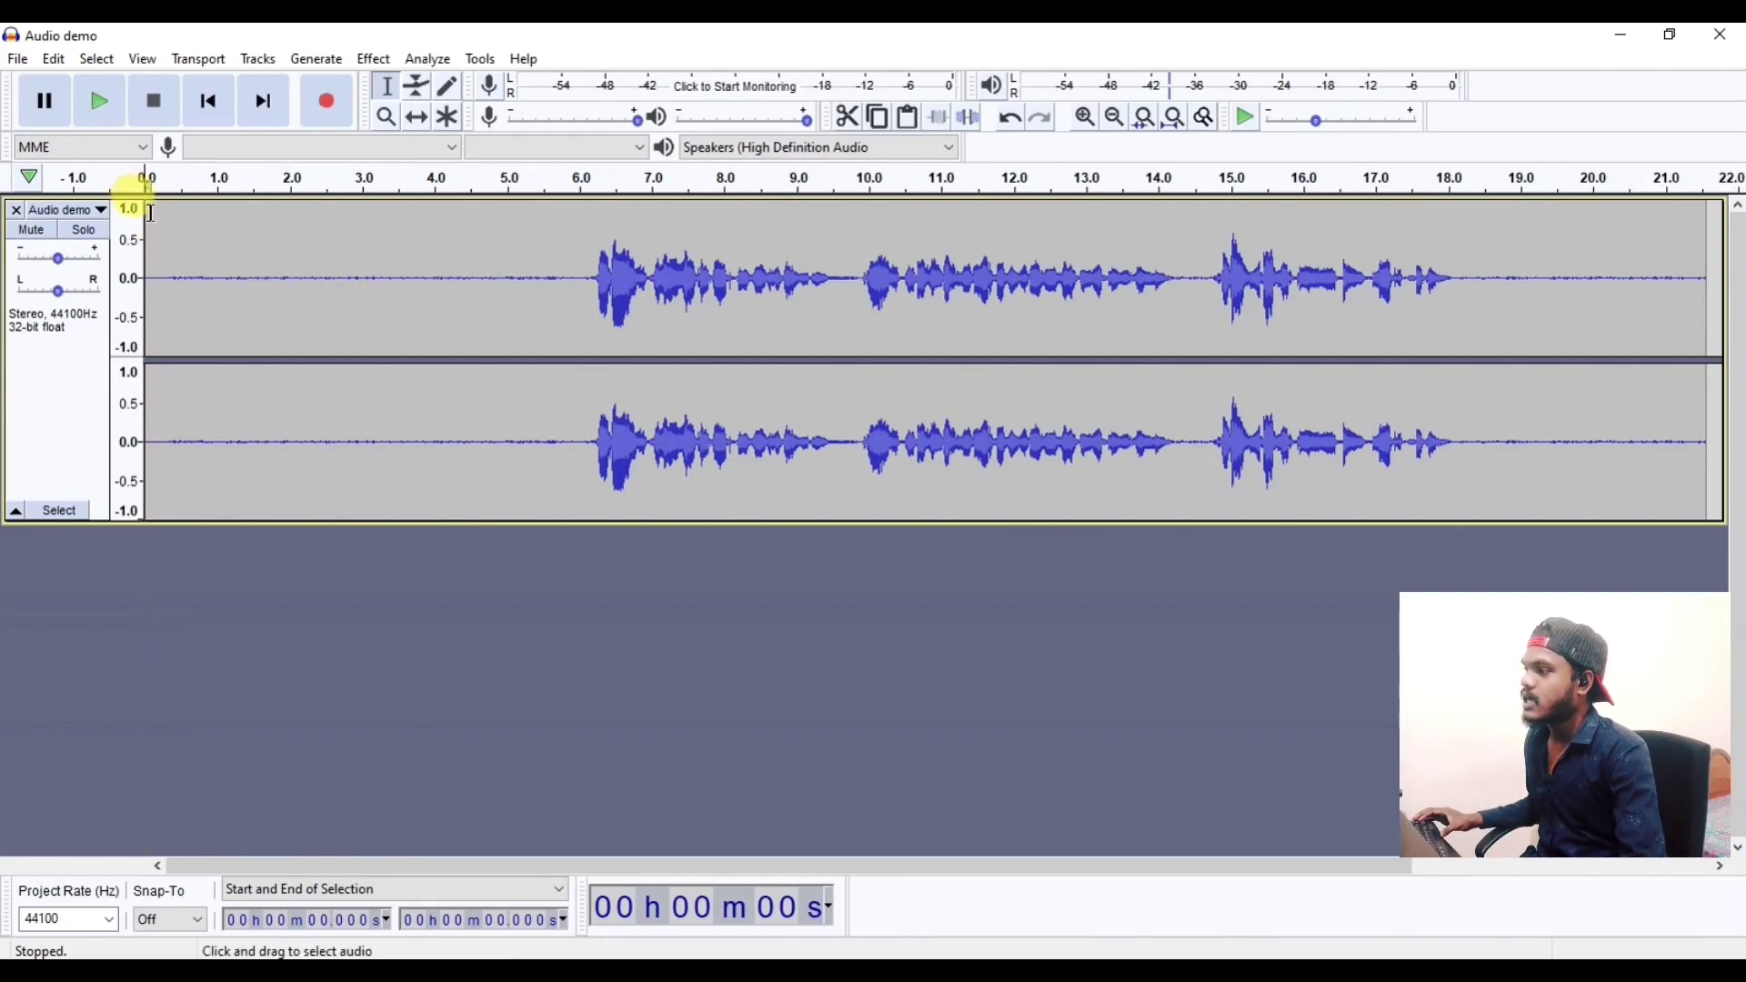
- Capture a noise profile for Noise Reduction from the speech-free opening, from 0 to about 6.2 seconds
drag(150, 215, 593, 310)
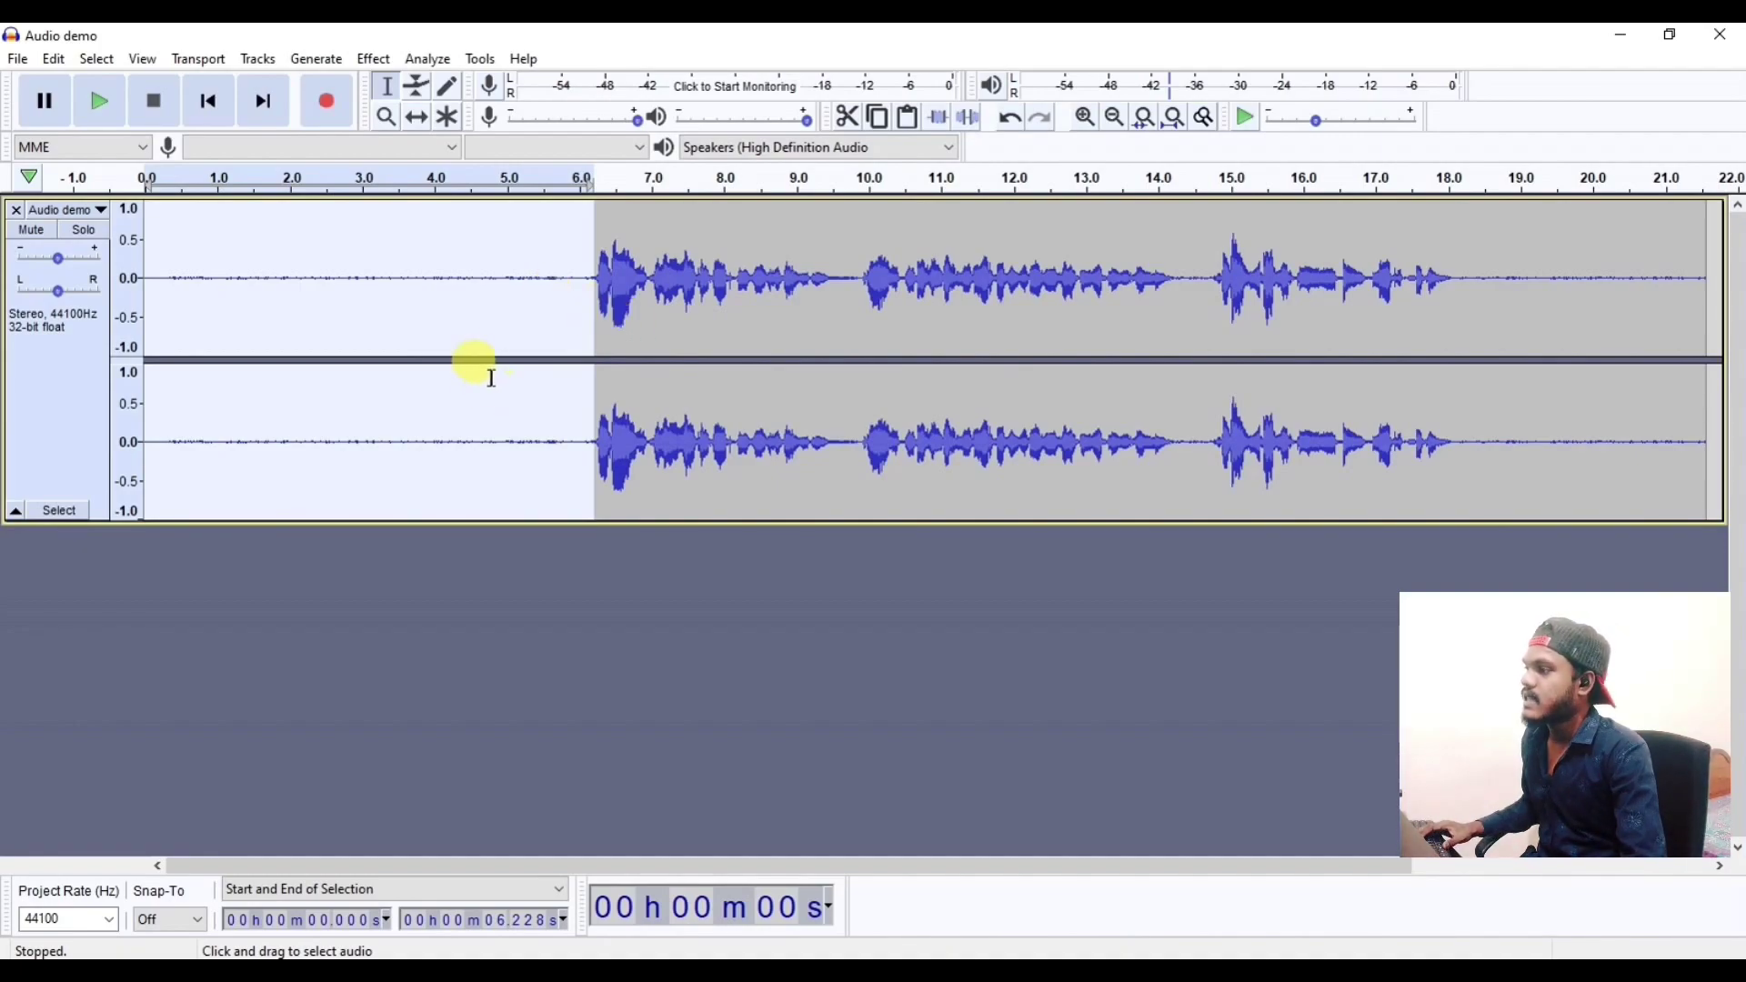
click(377, 60)
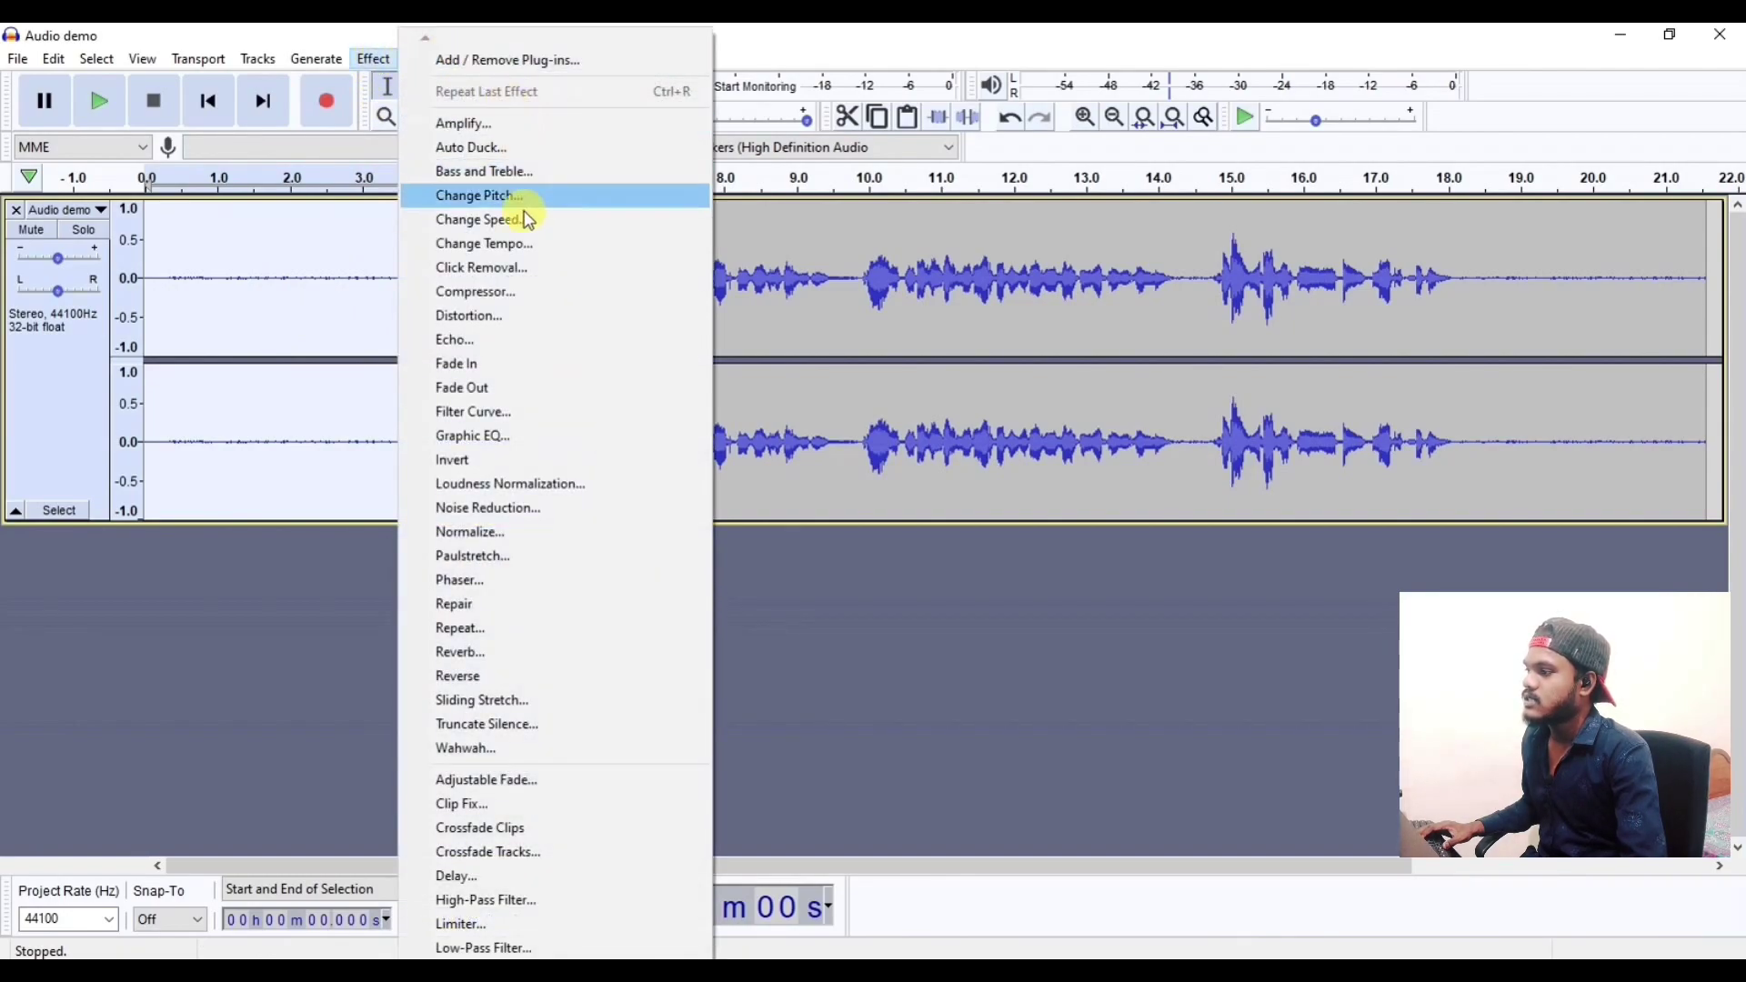
click(515, 516)
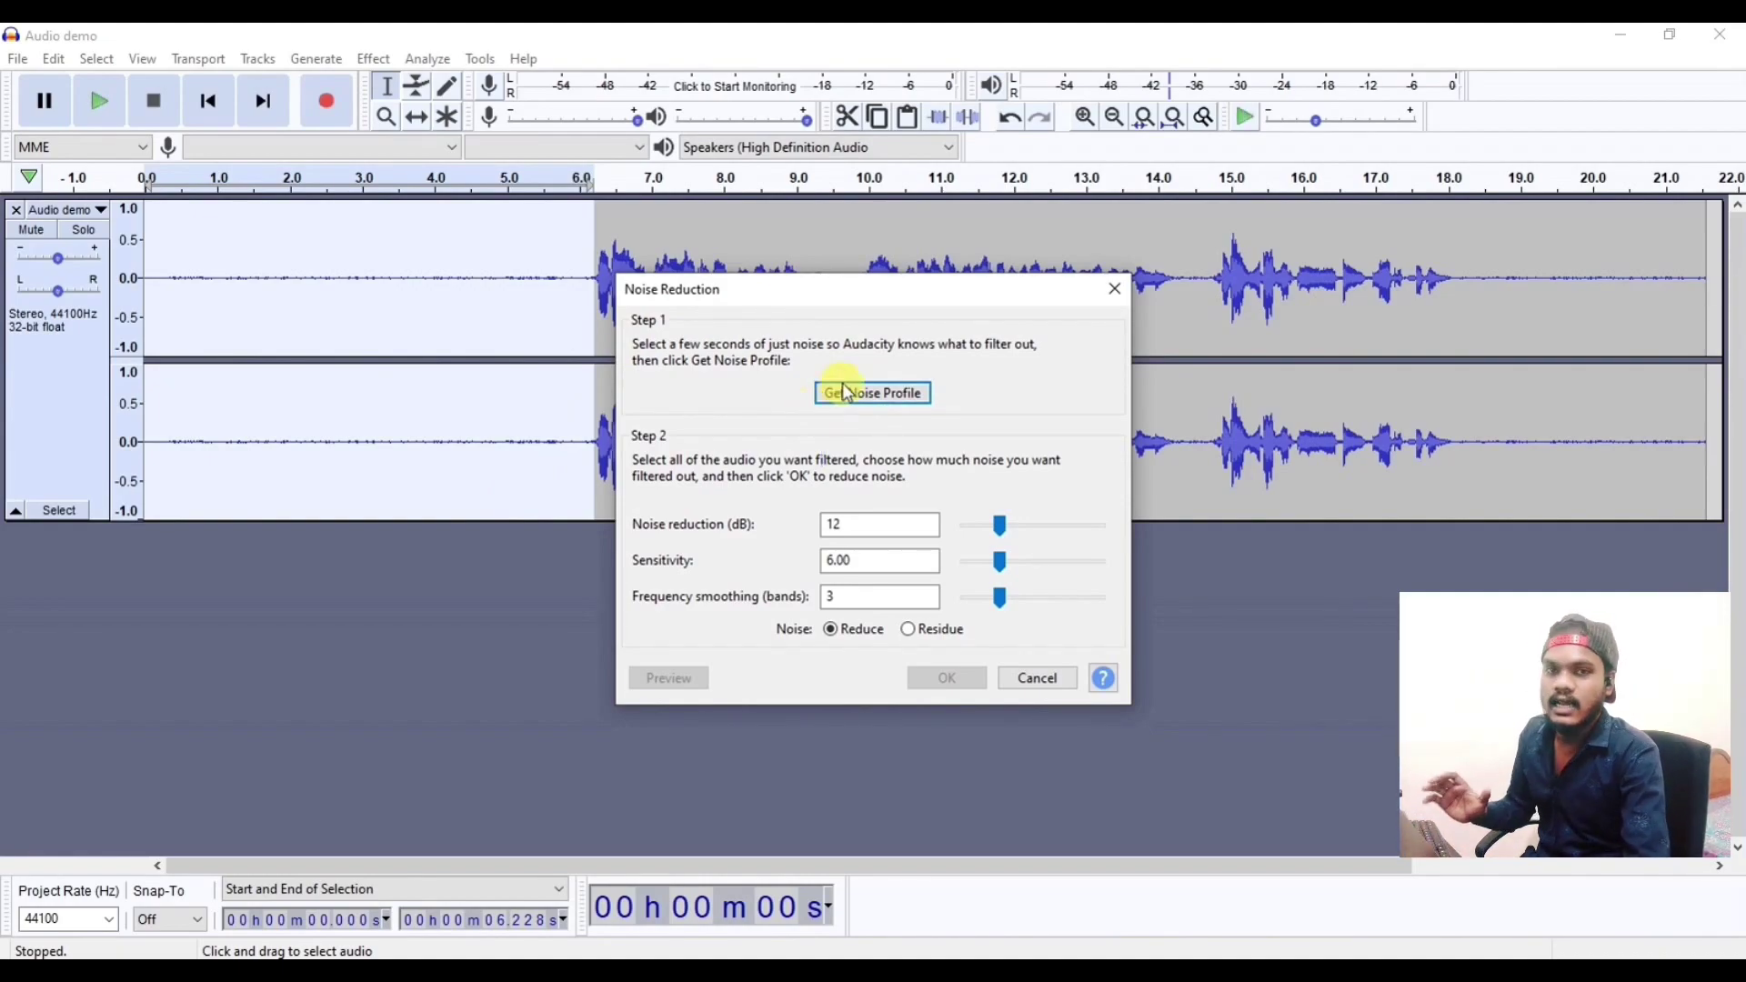
click(873, 393)
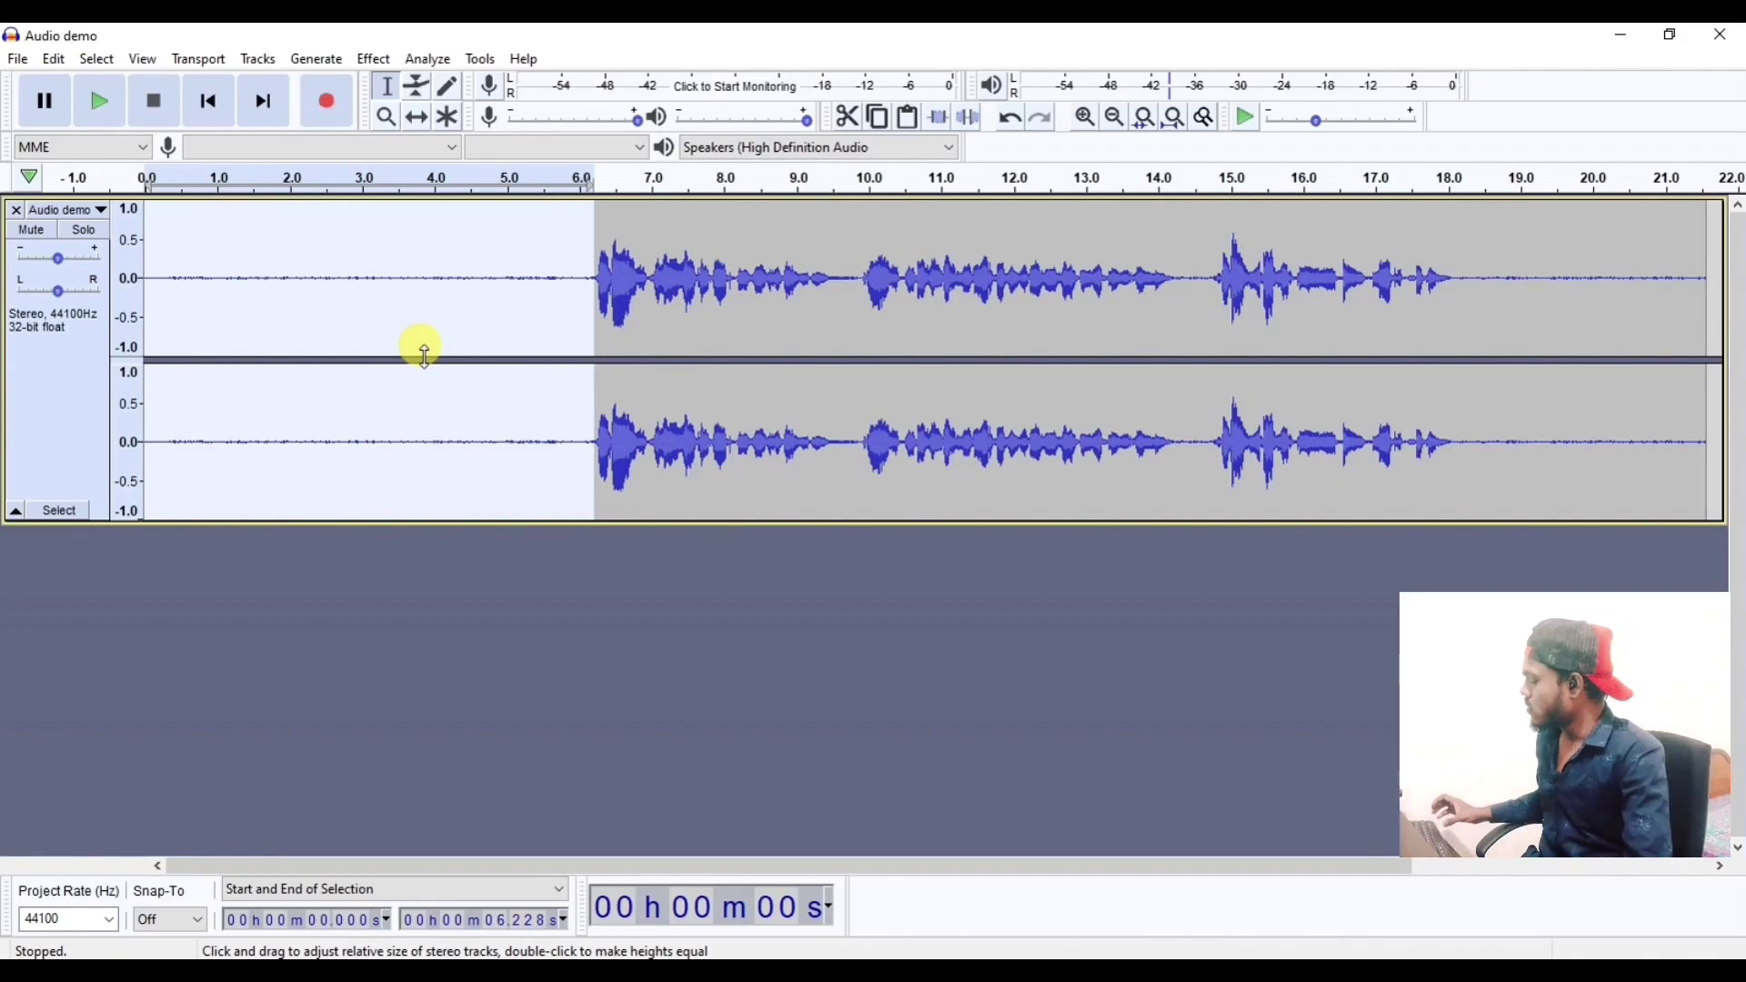
- Apply Noise Reduction to the entire track using the captured noise profile
key(ctrl+a)
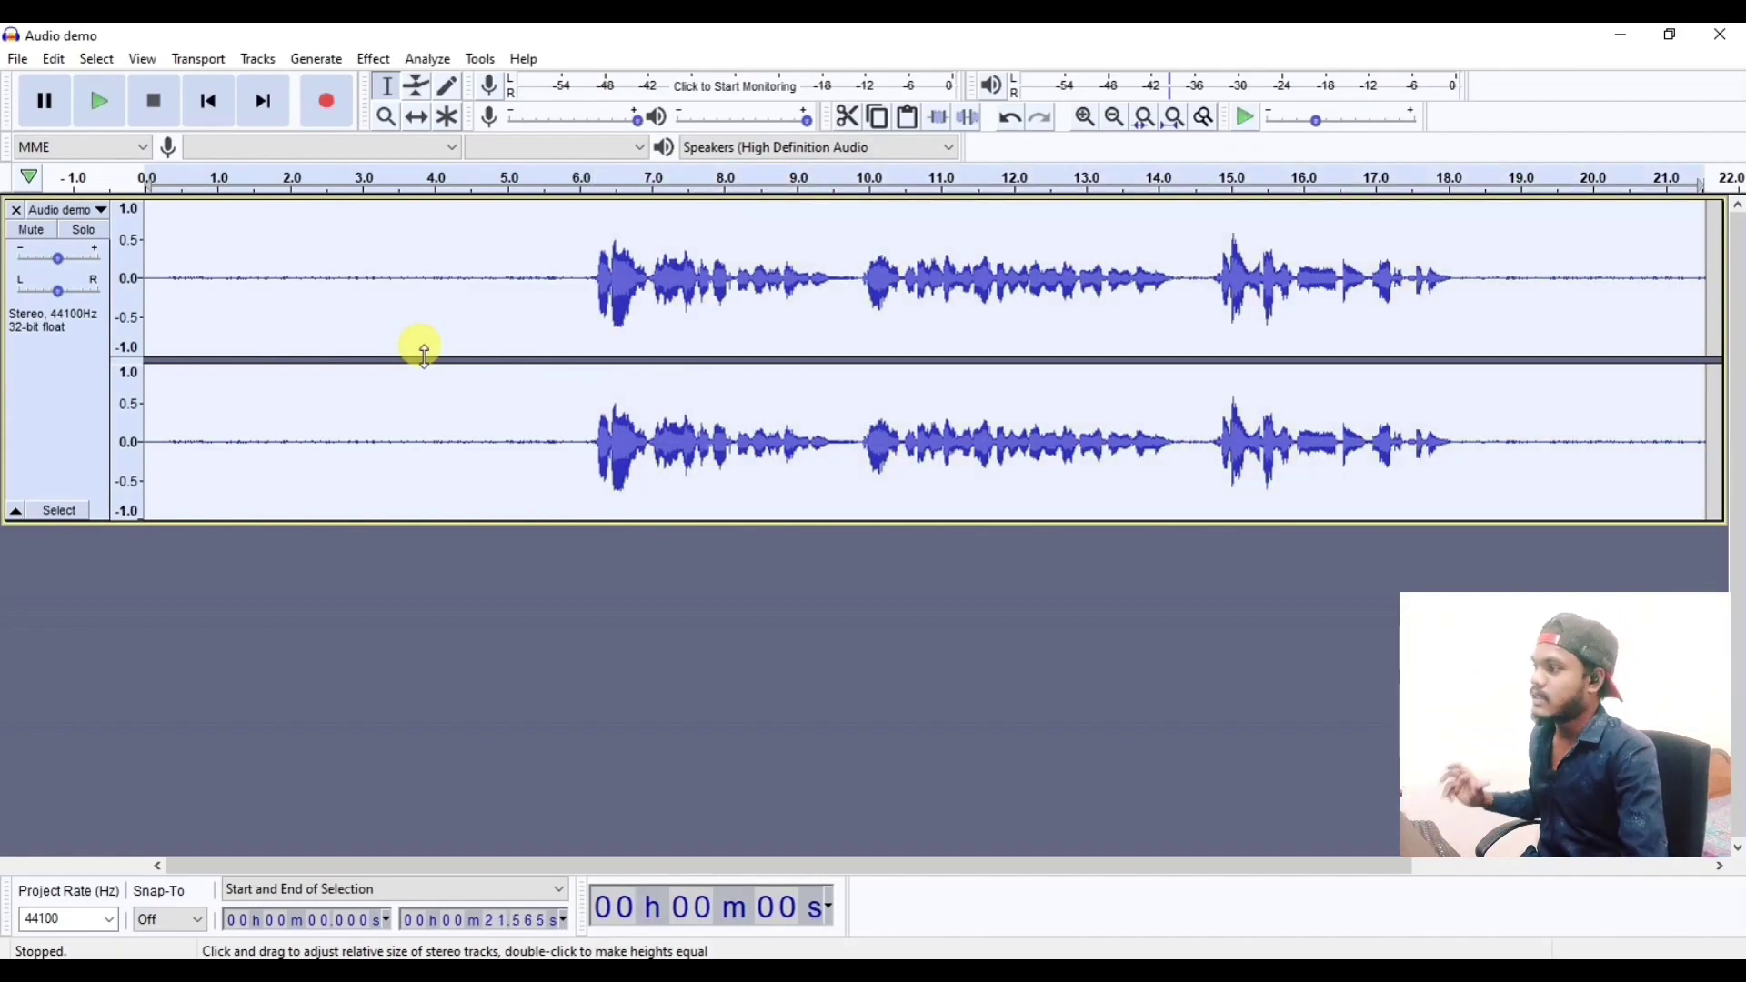
click(369, 59)
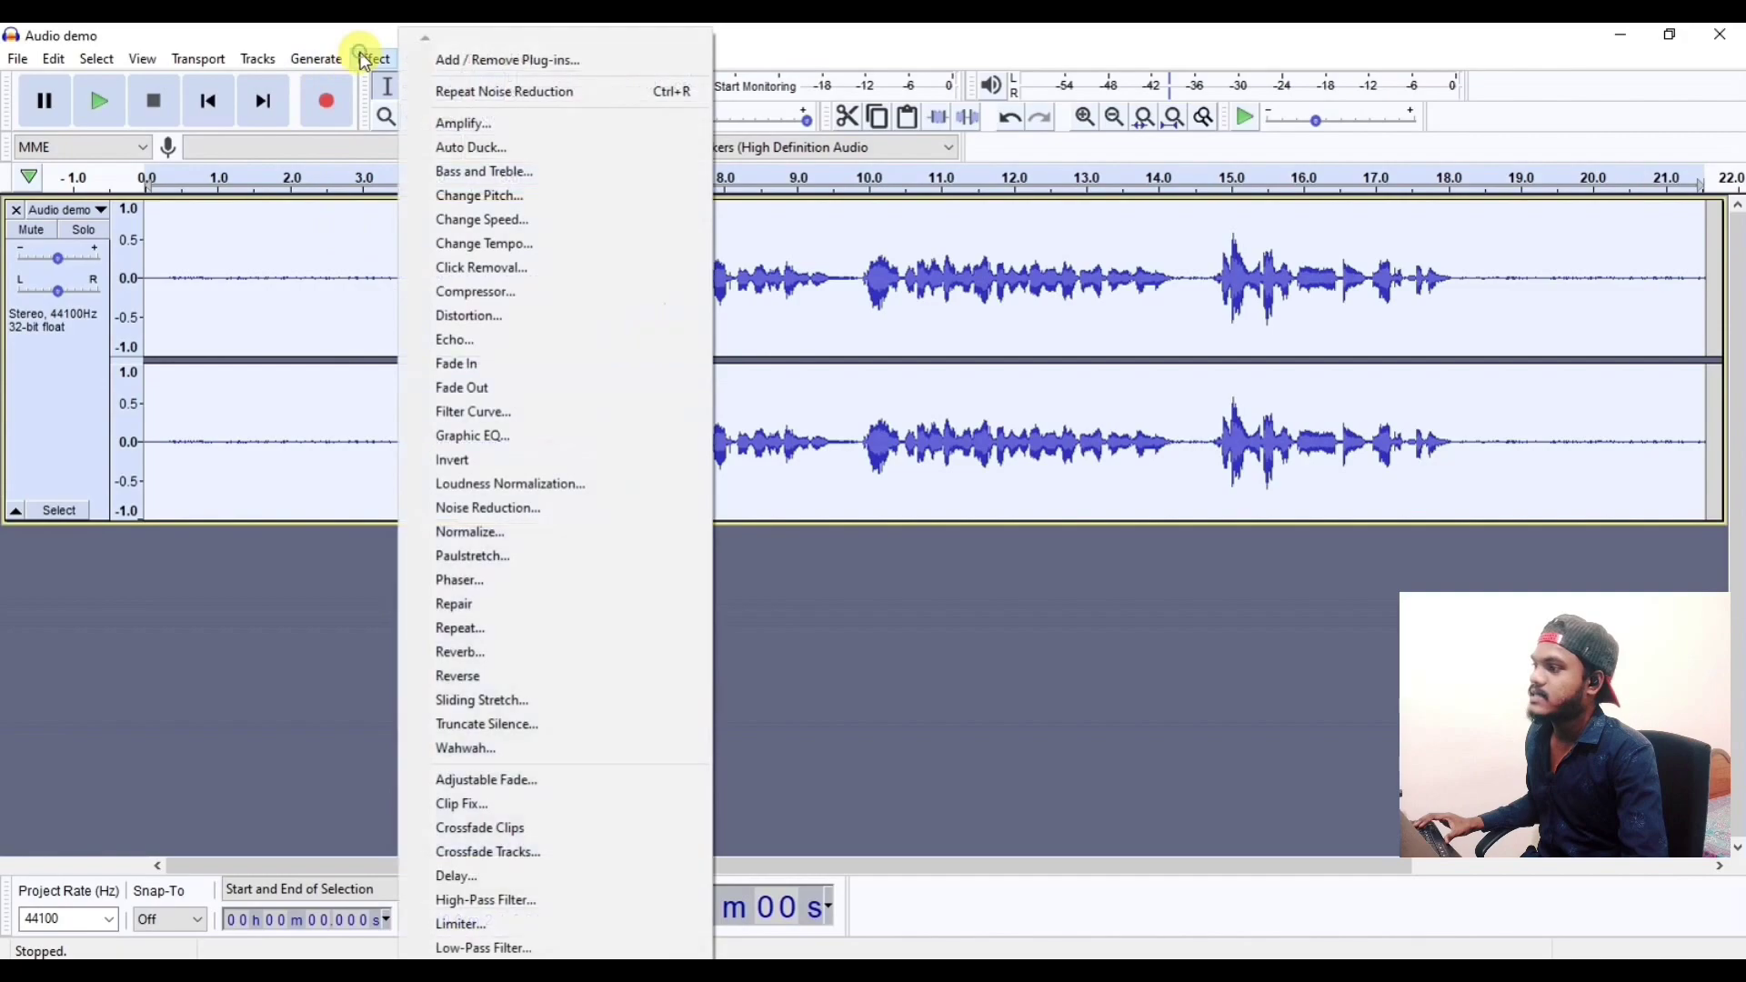
click(506, 98)
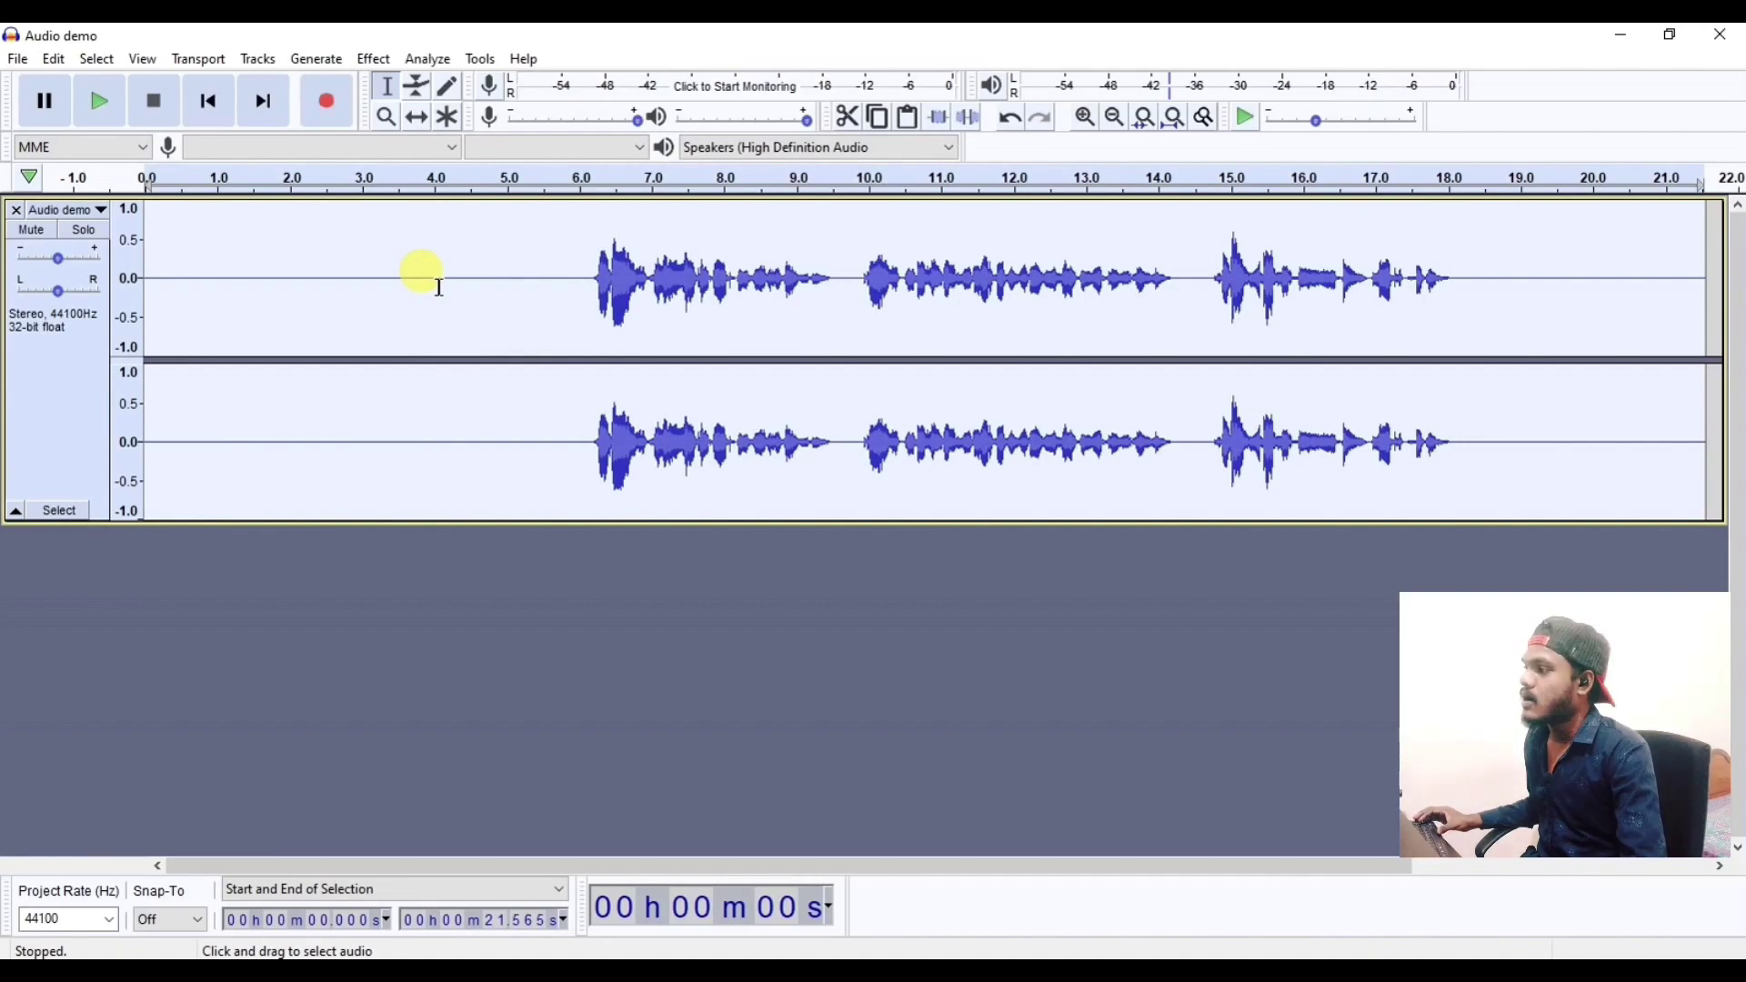
- Capture a fresh noise profile from the cleaned opening, from about 0.15 to 5.25 seconds
drag(155, 212, 526, 368)
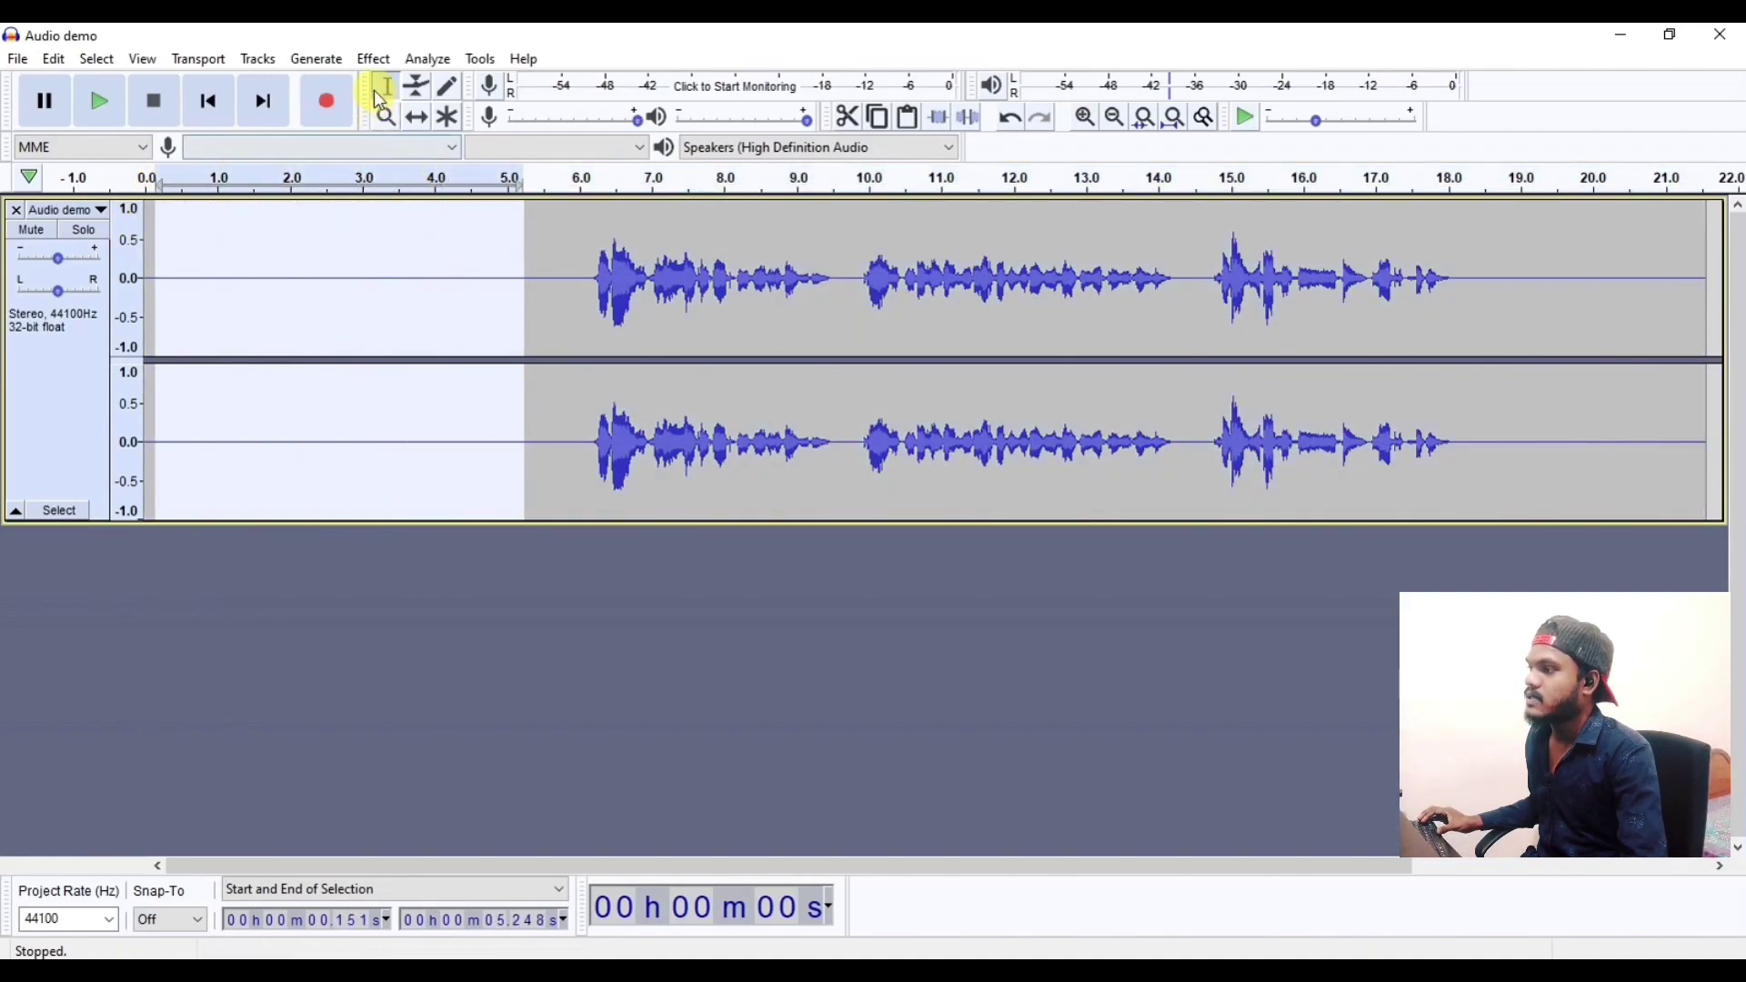
click(374, 58)
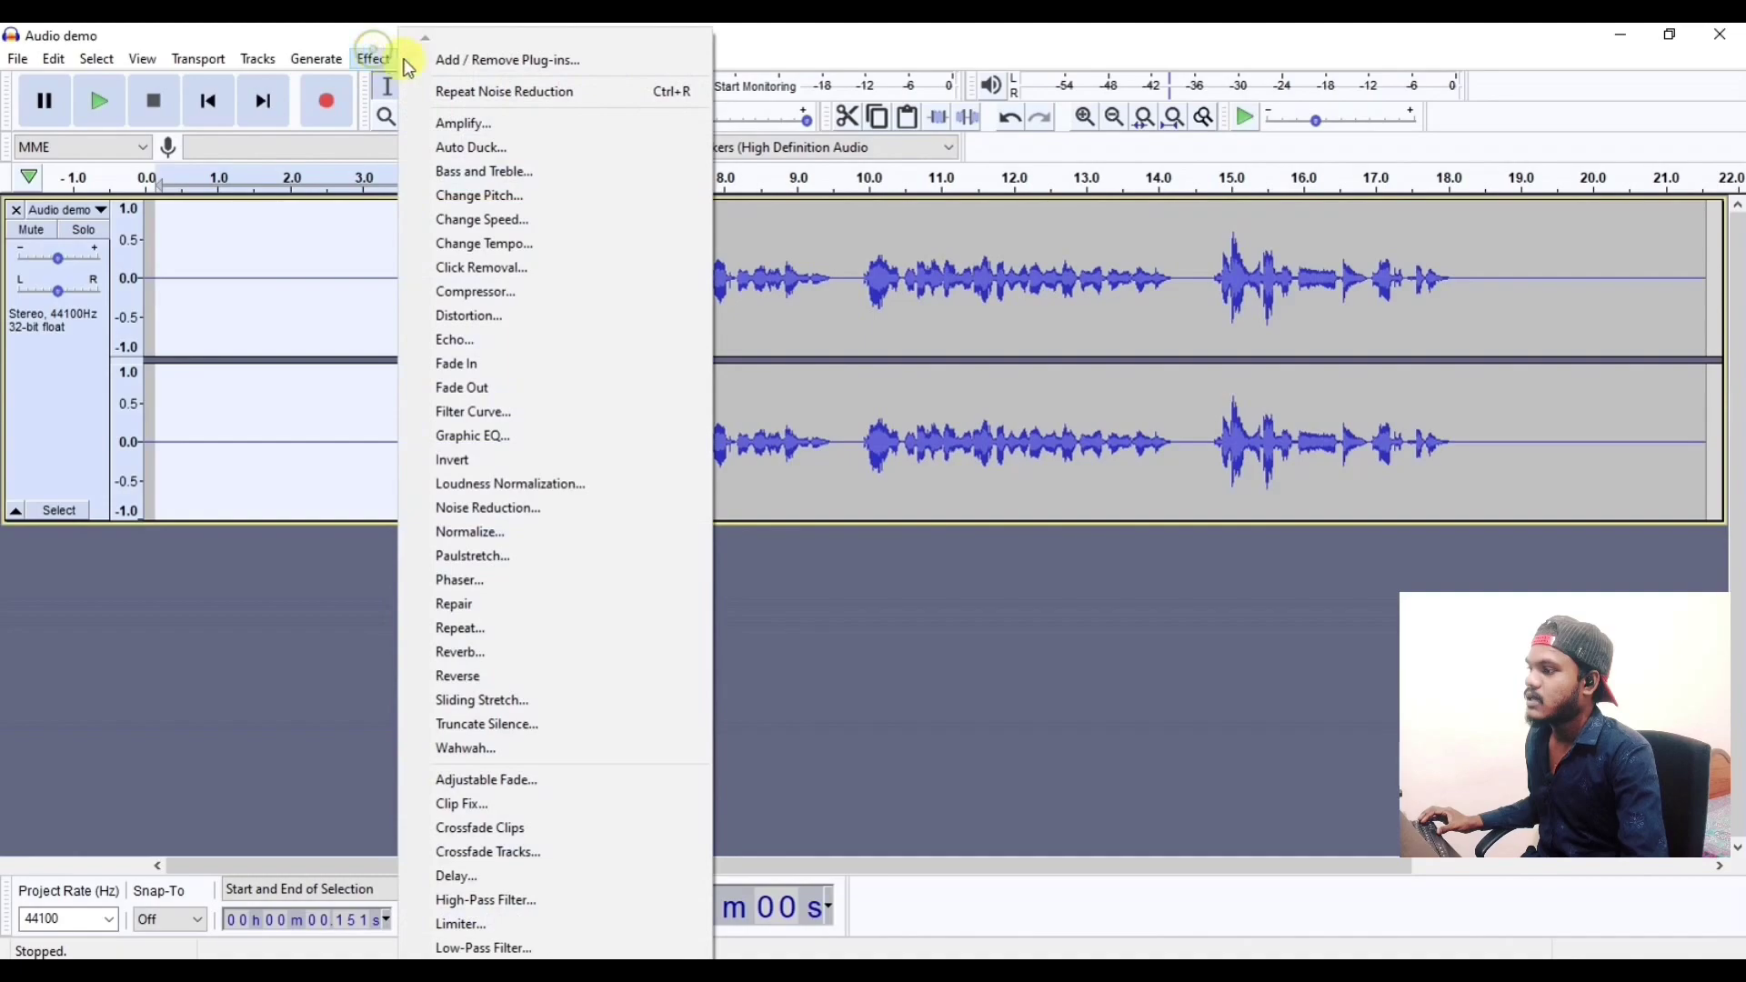
click(497, 514)
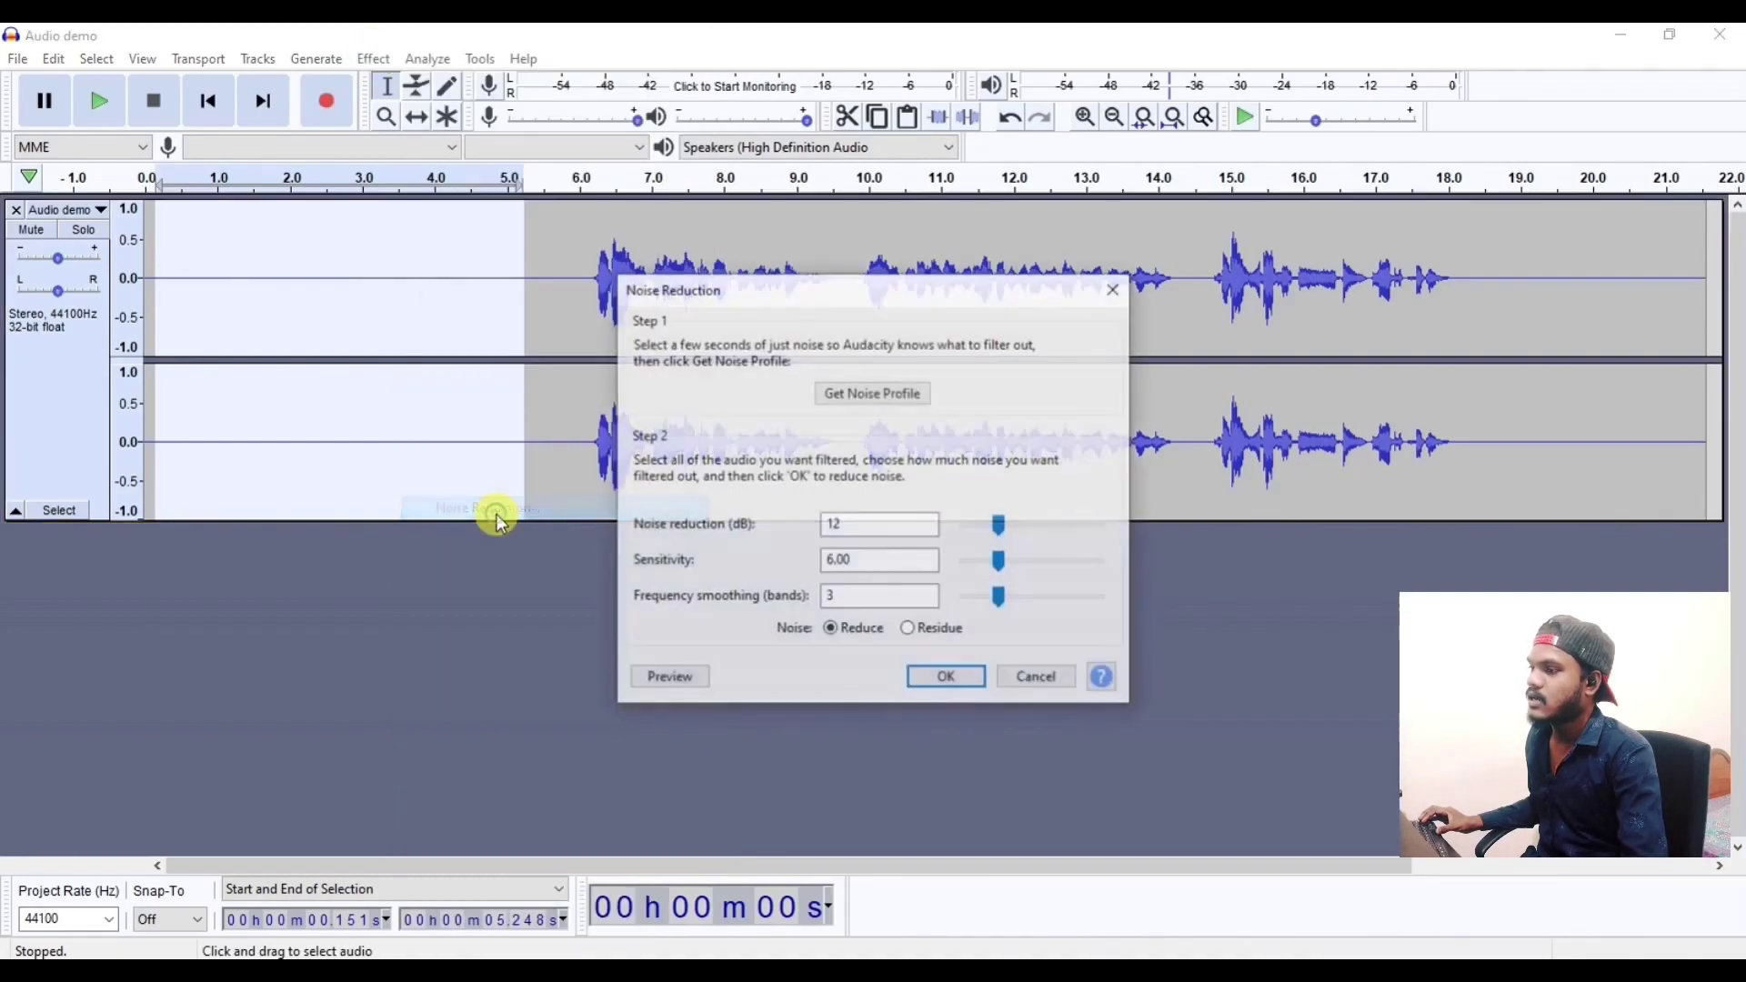
click(851, 394)
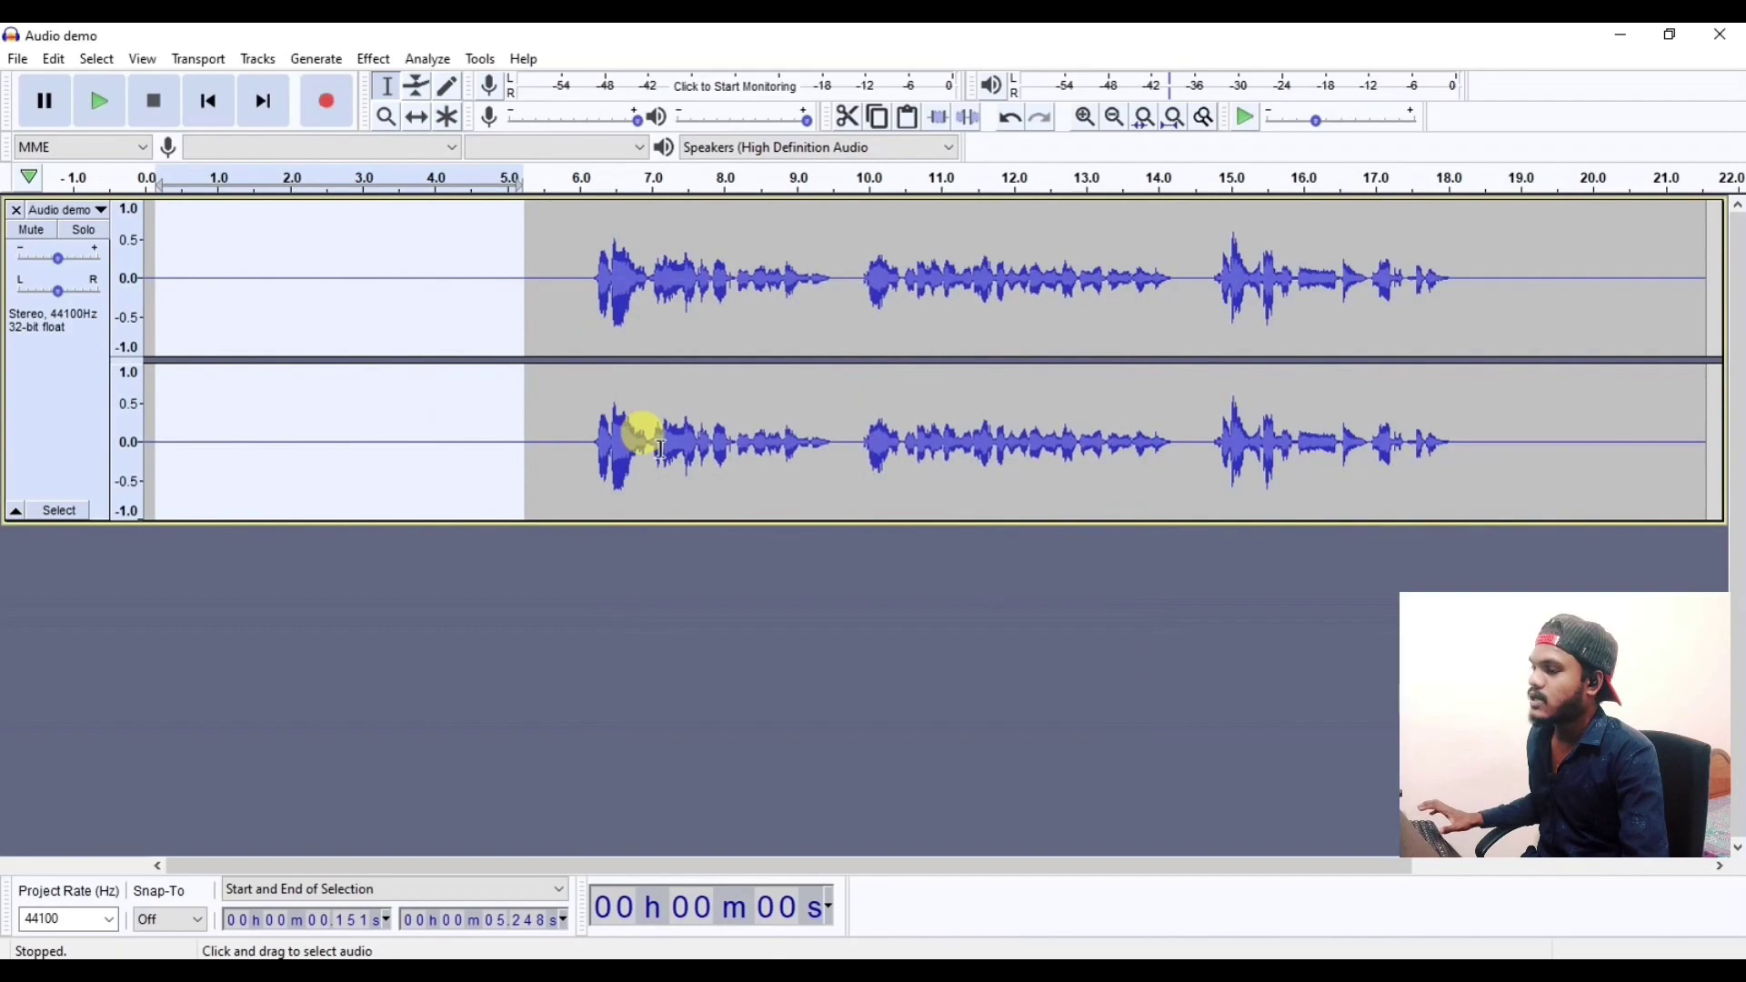
- Repeat Noise Reduction over the whole track with the new noise profile
key(ctrl+a)
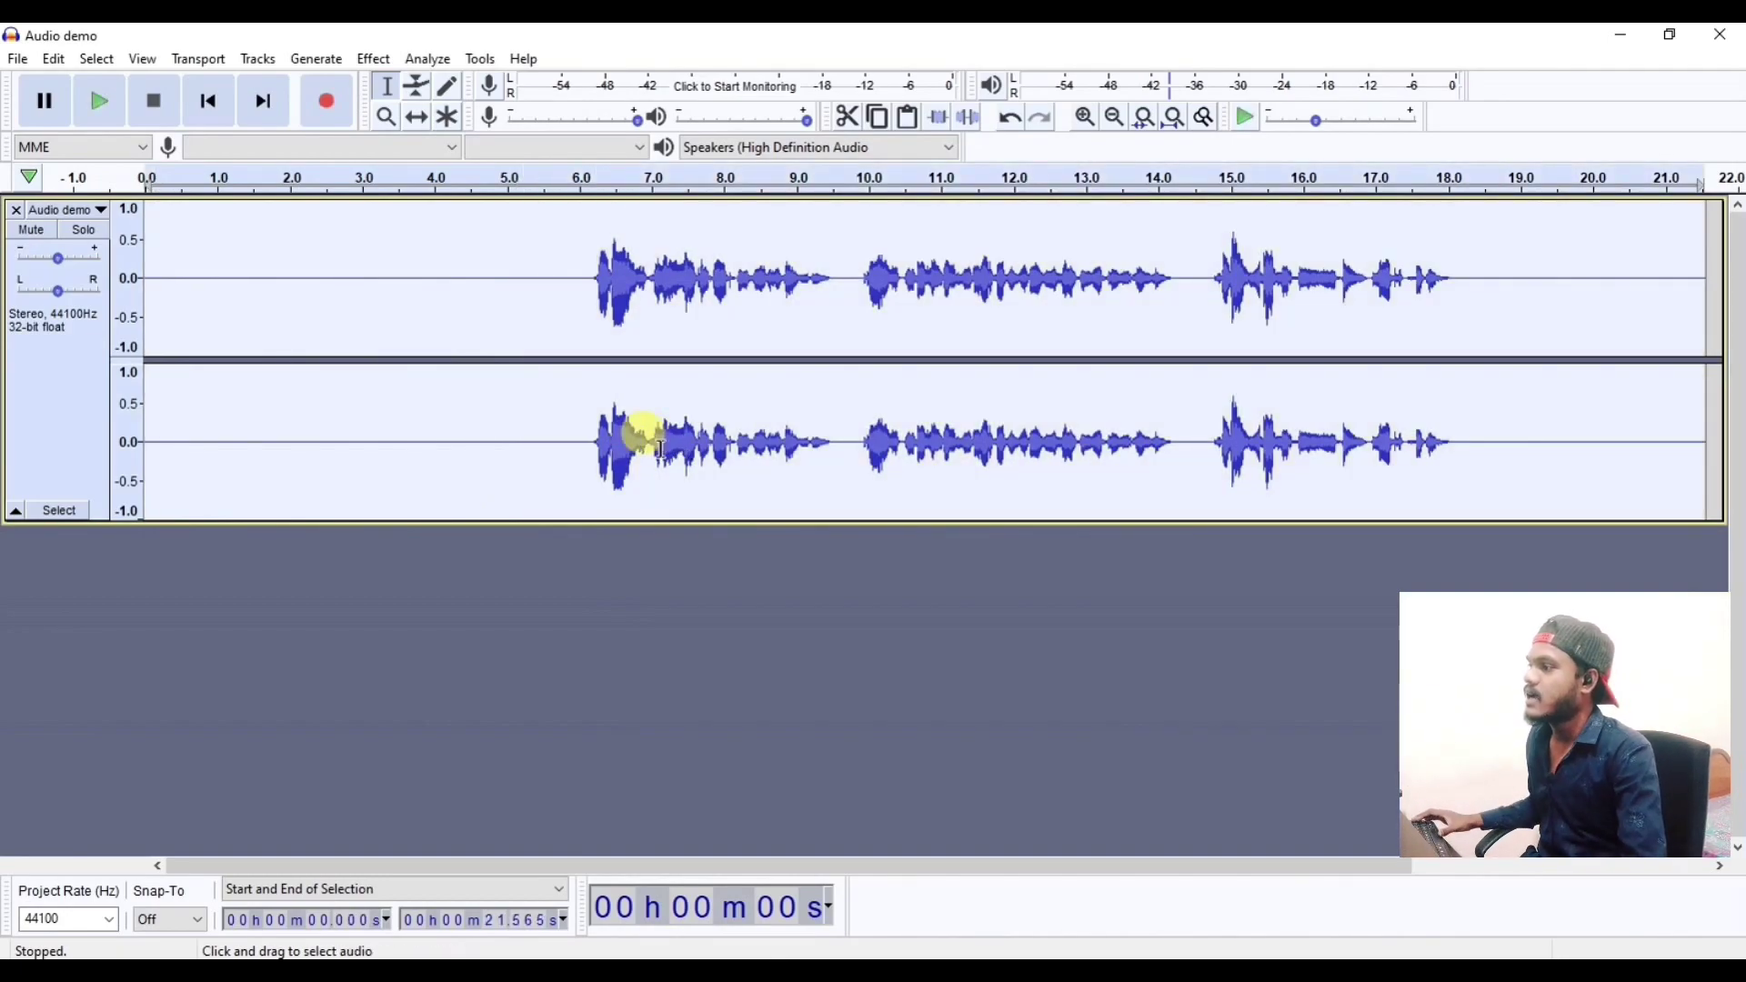
click(374, 59)
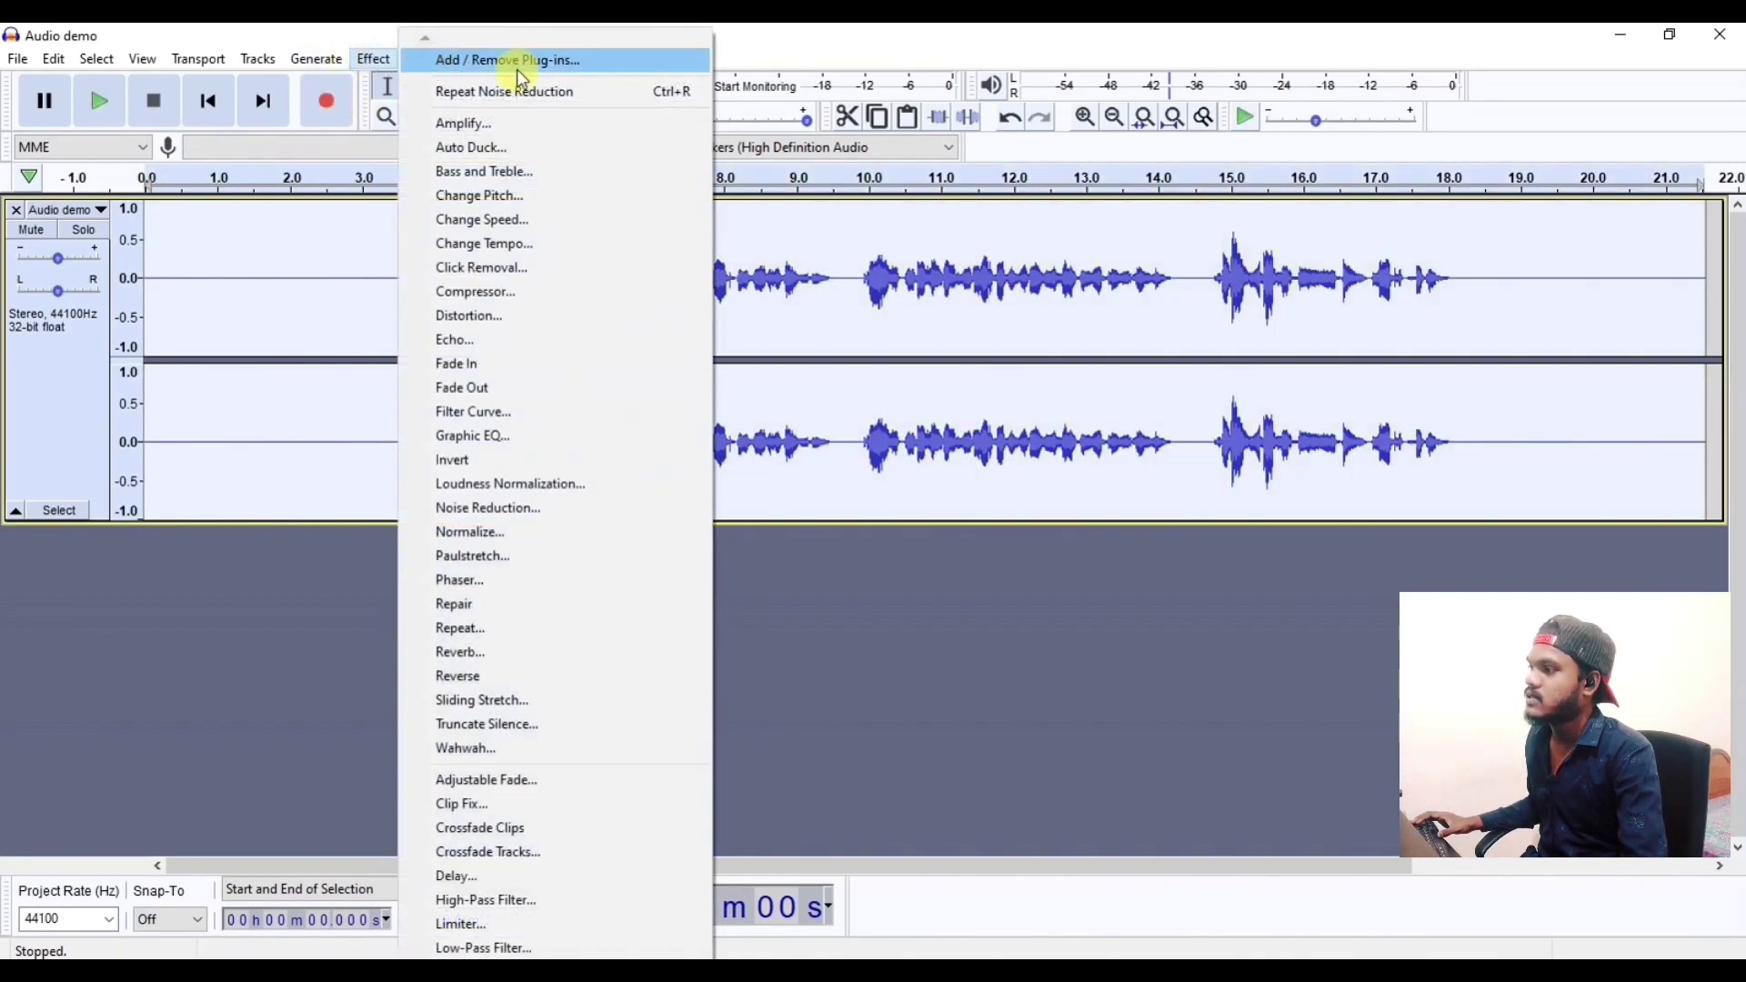
click(526, 92)
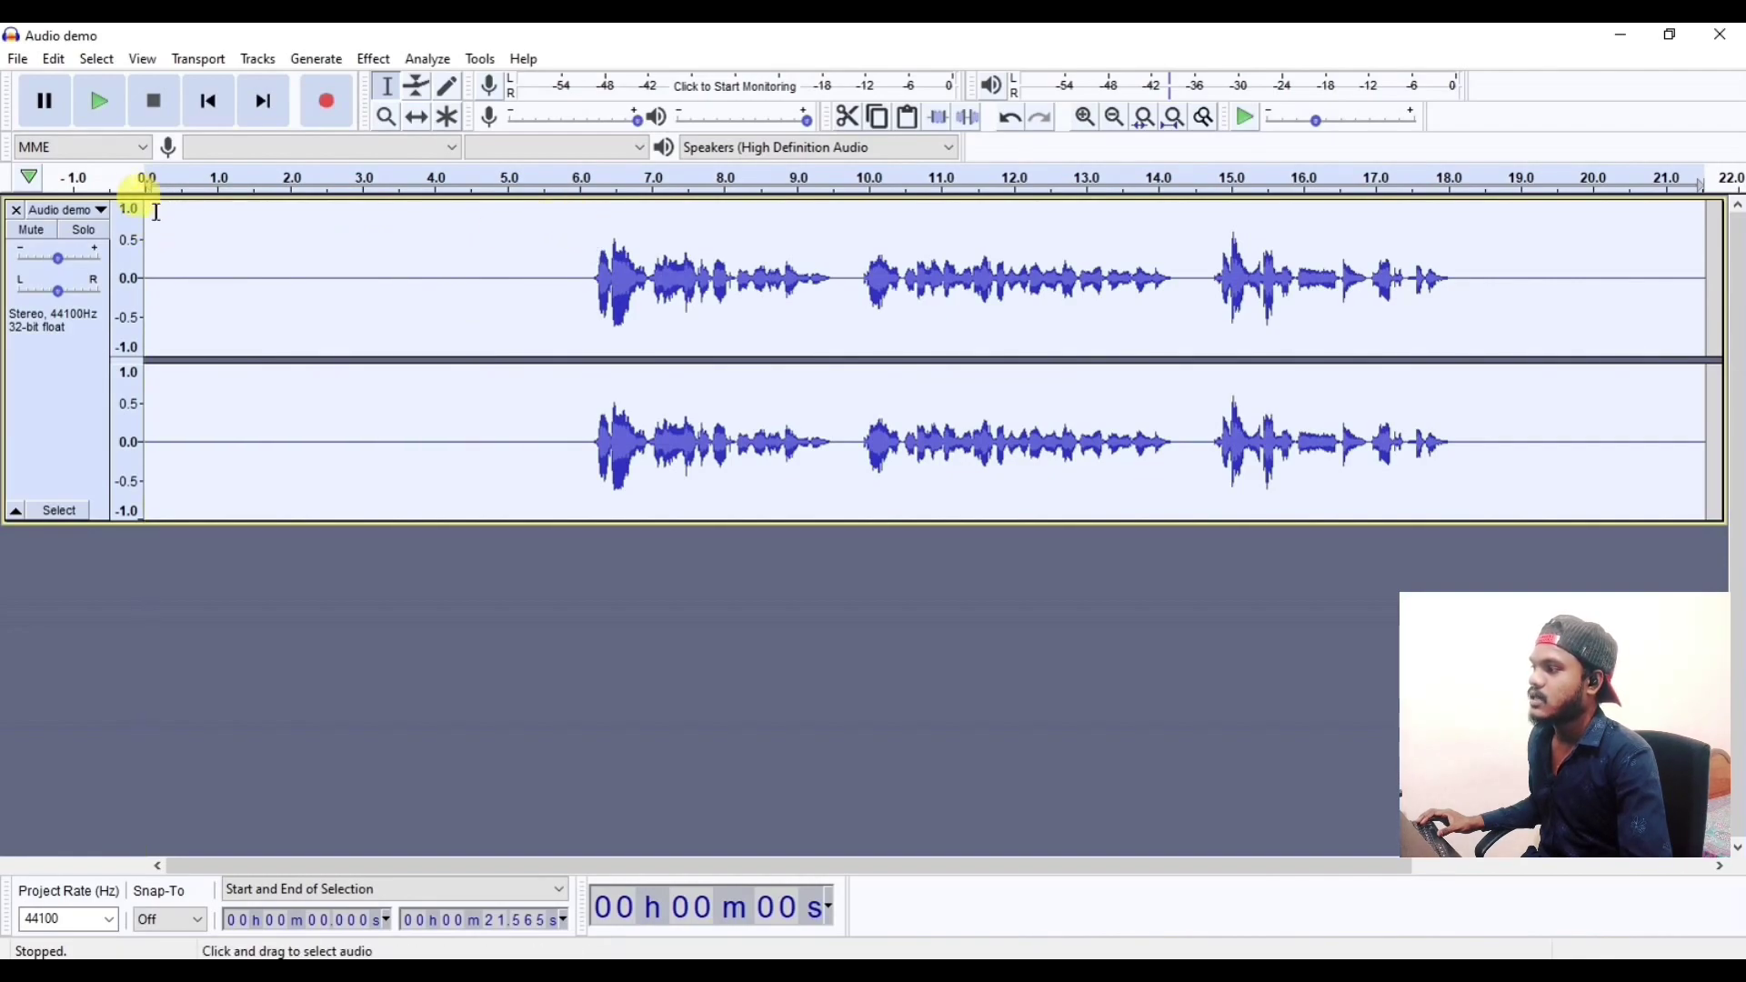
- Cut the silent opening from about 0.06 to 6.2 seconds and play back the trimmed recording
drag(148, 209, 594, 311)
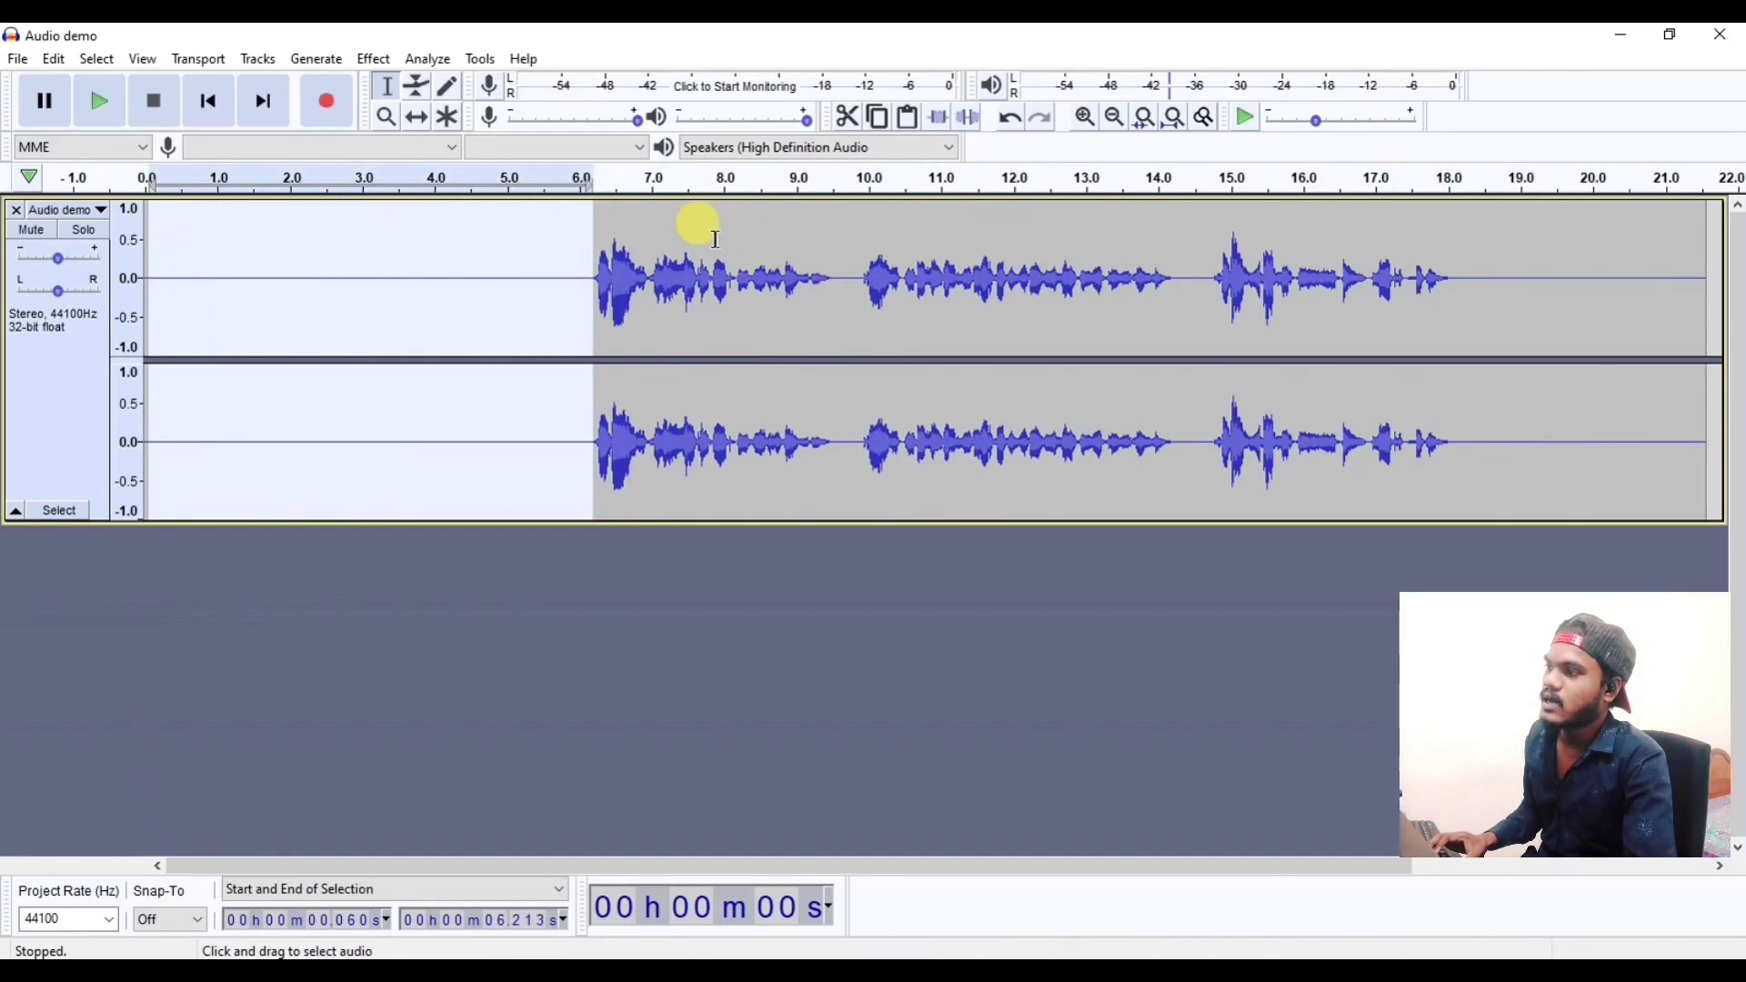
click(848, 118)
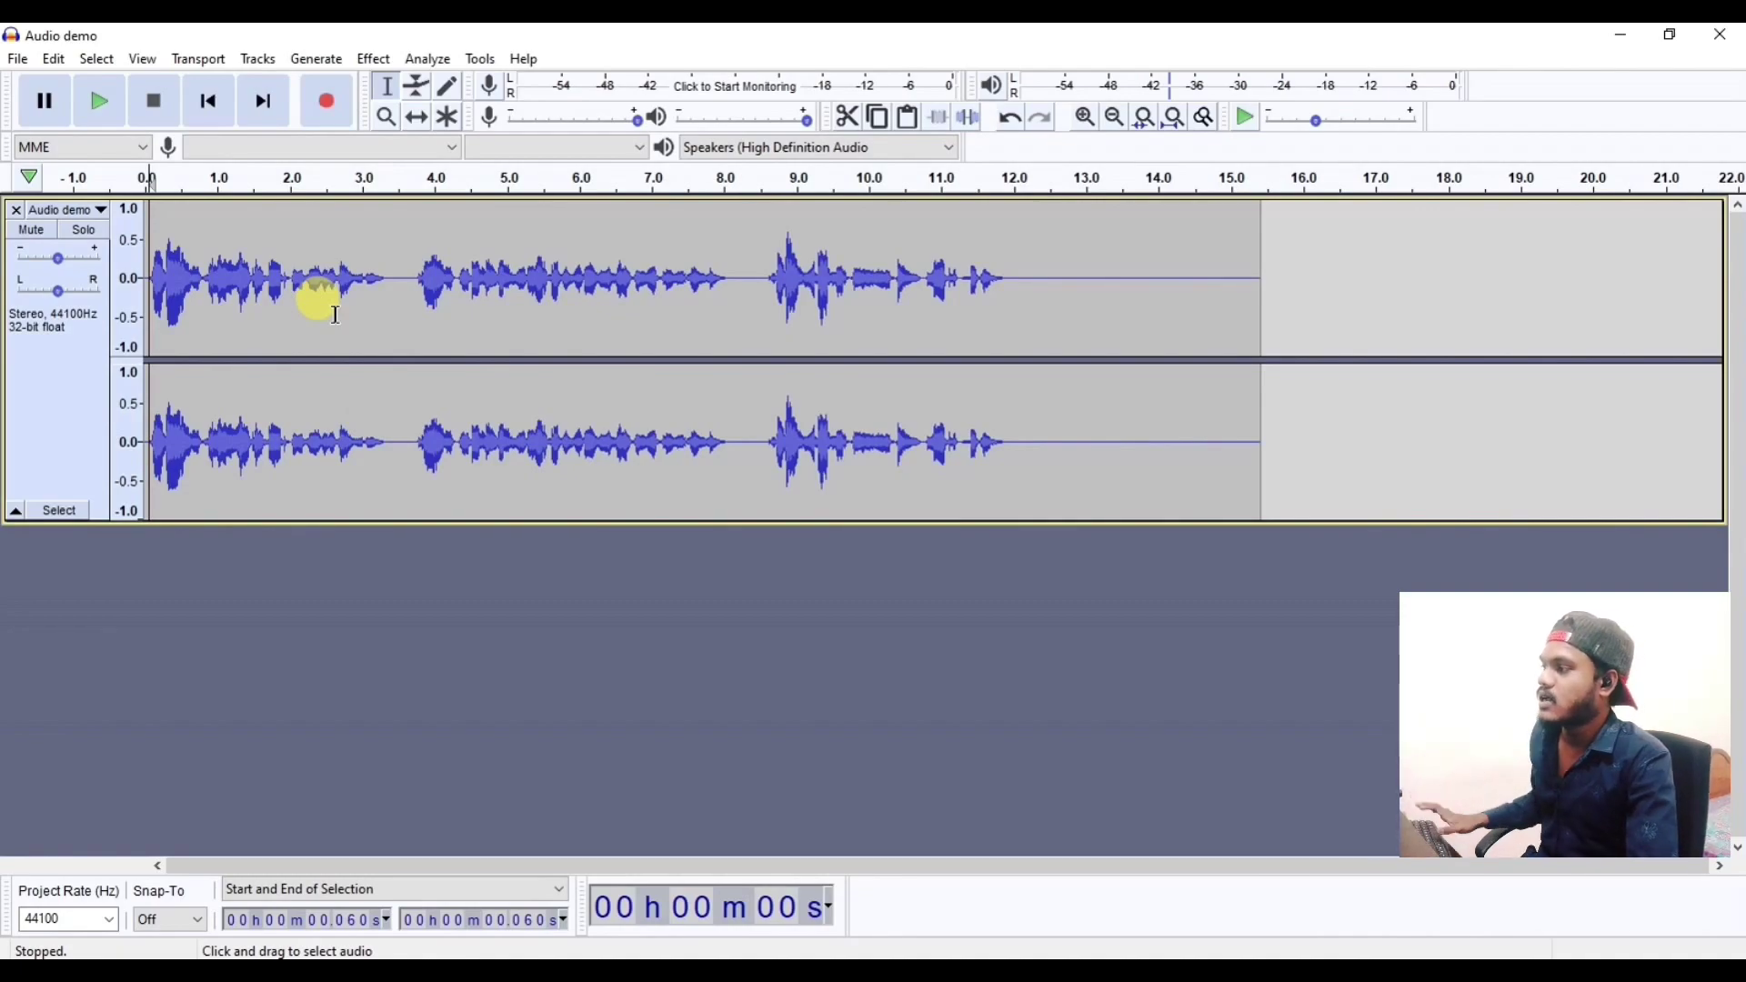
key(space)
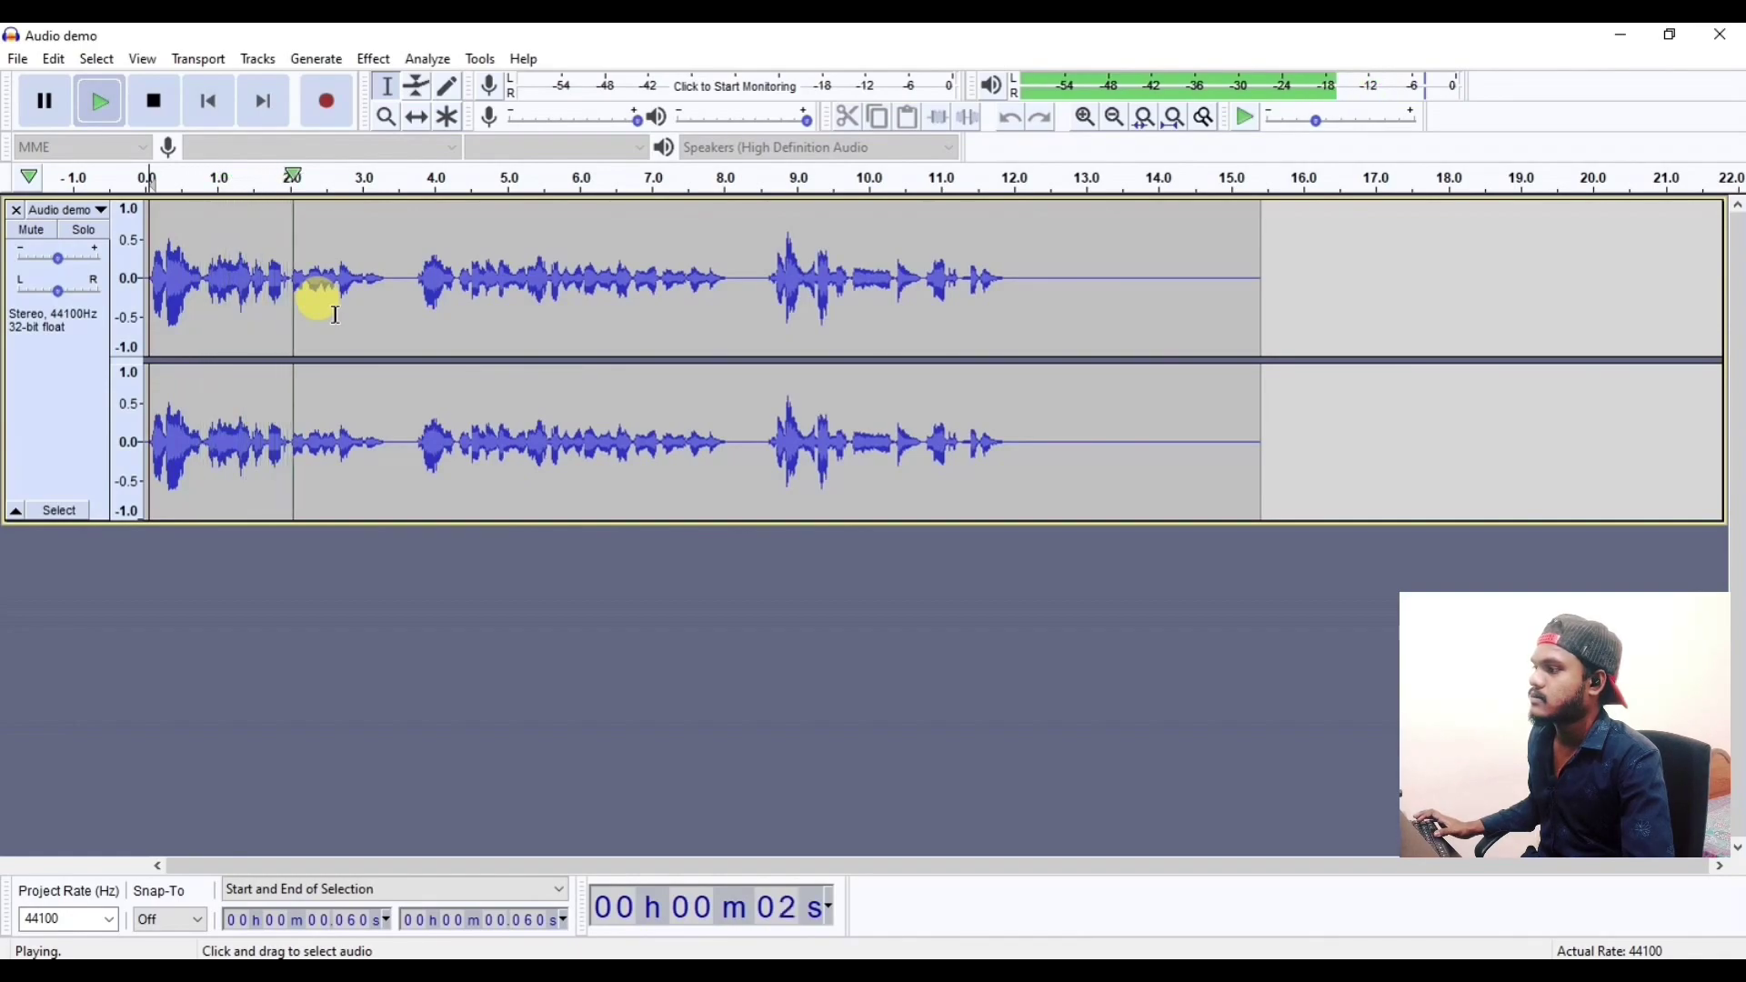
key(space)
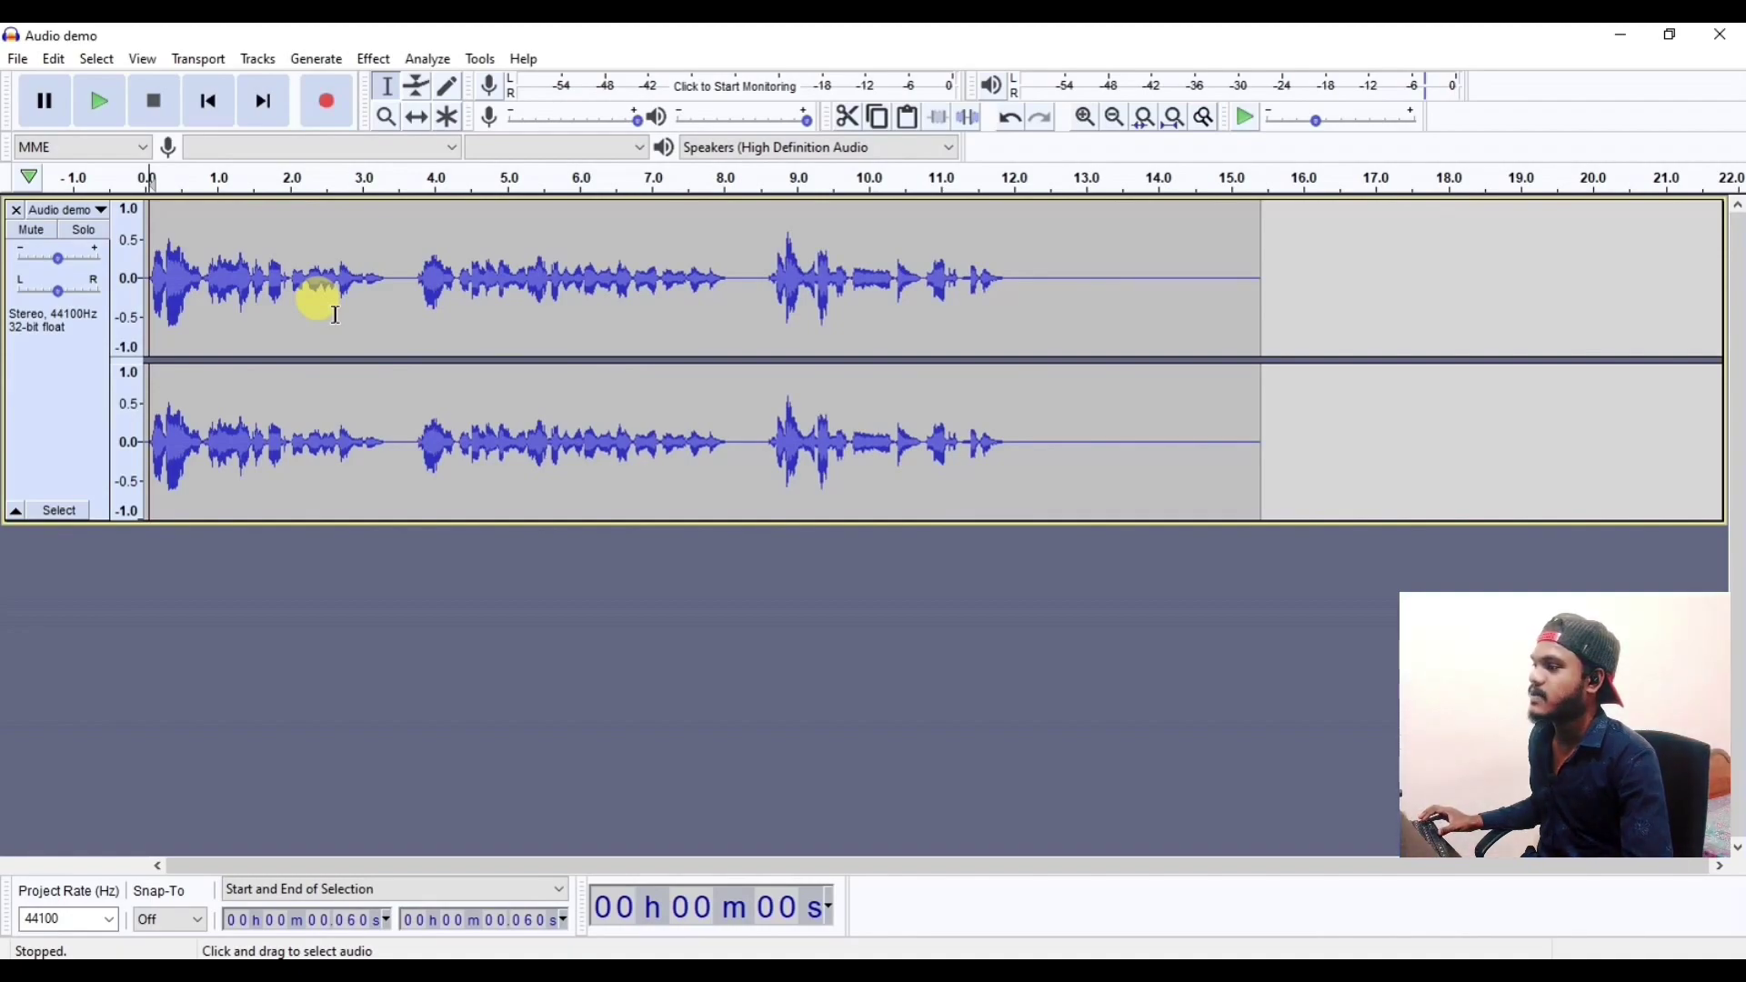
- Apply Filter Curve EQ with the Bass Boost factory preset to the entire clip
click(364, 278)
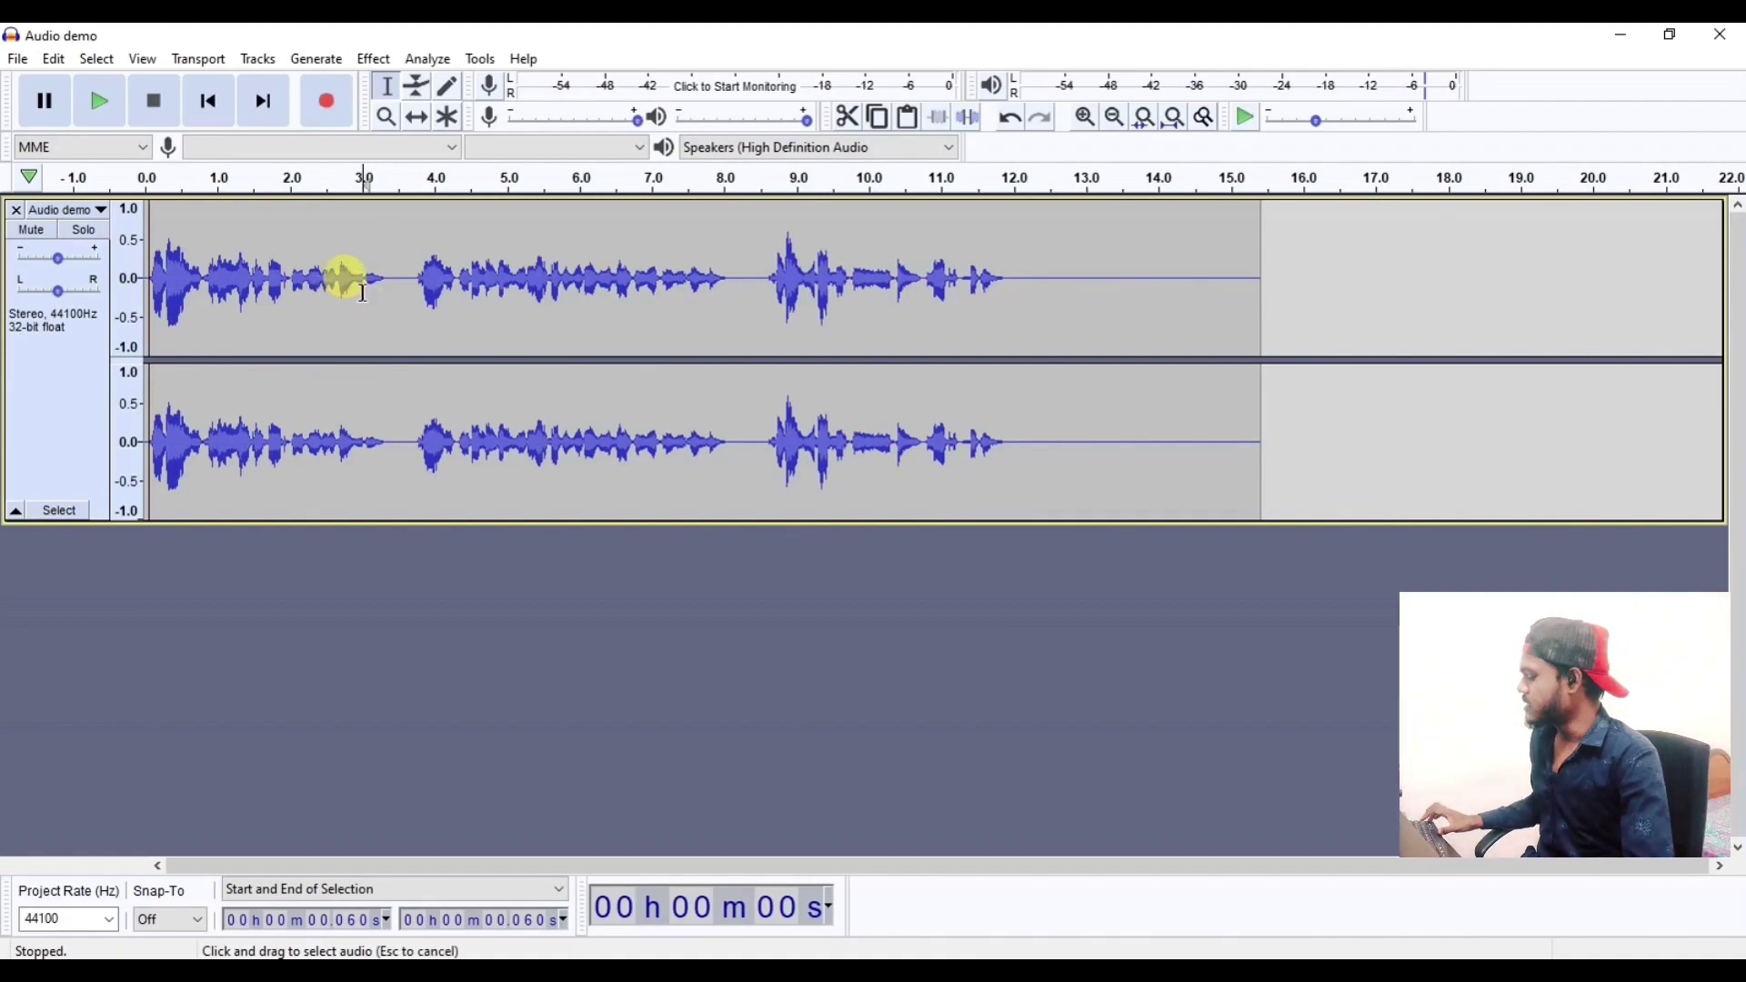
double_click(302, 307)
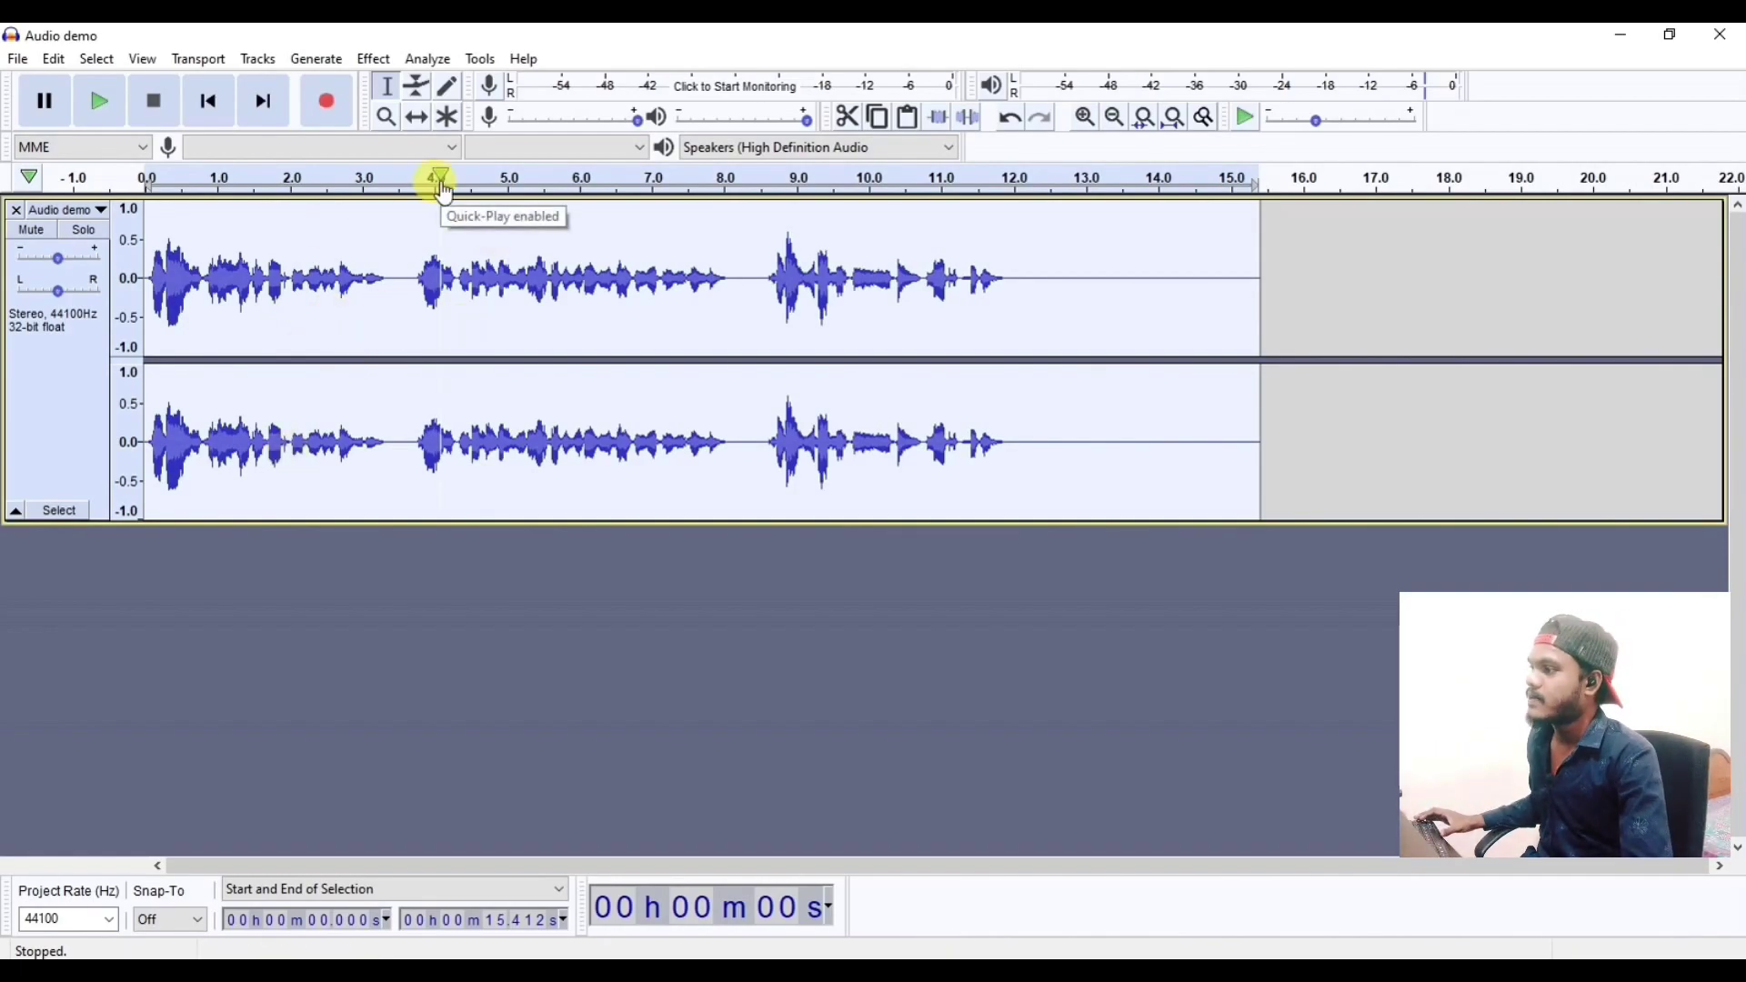
click(374, 60)
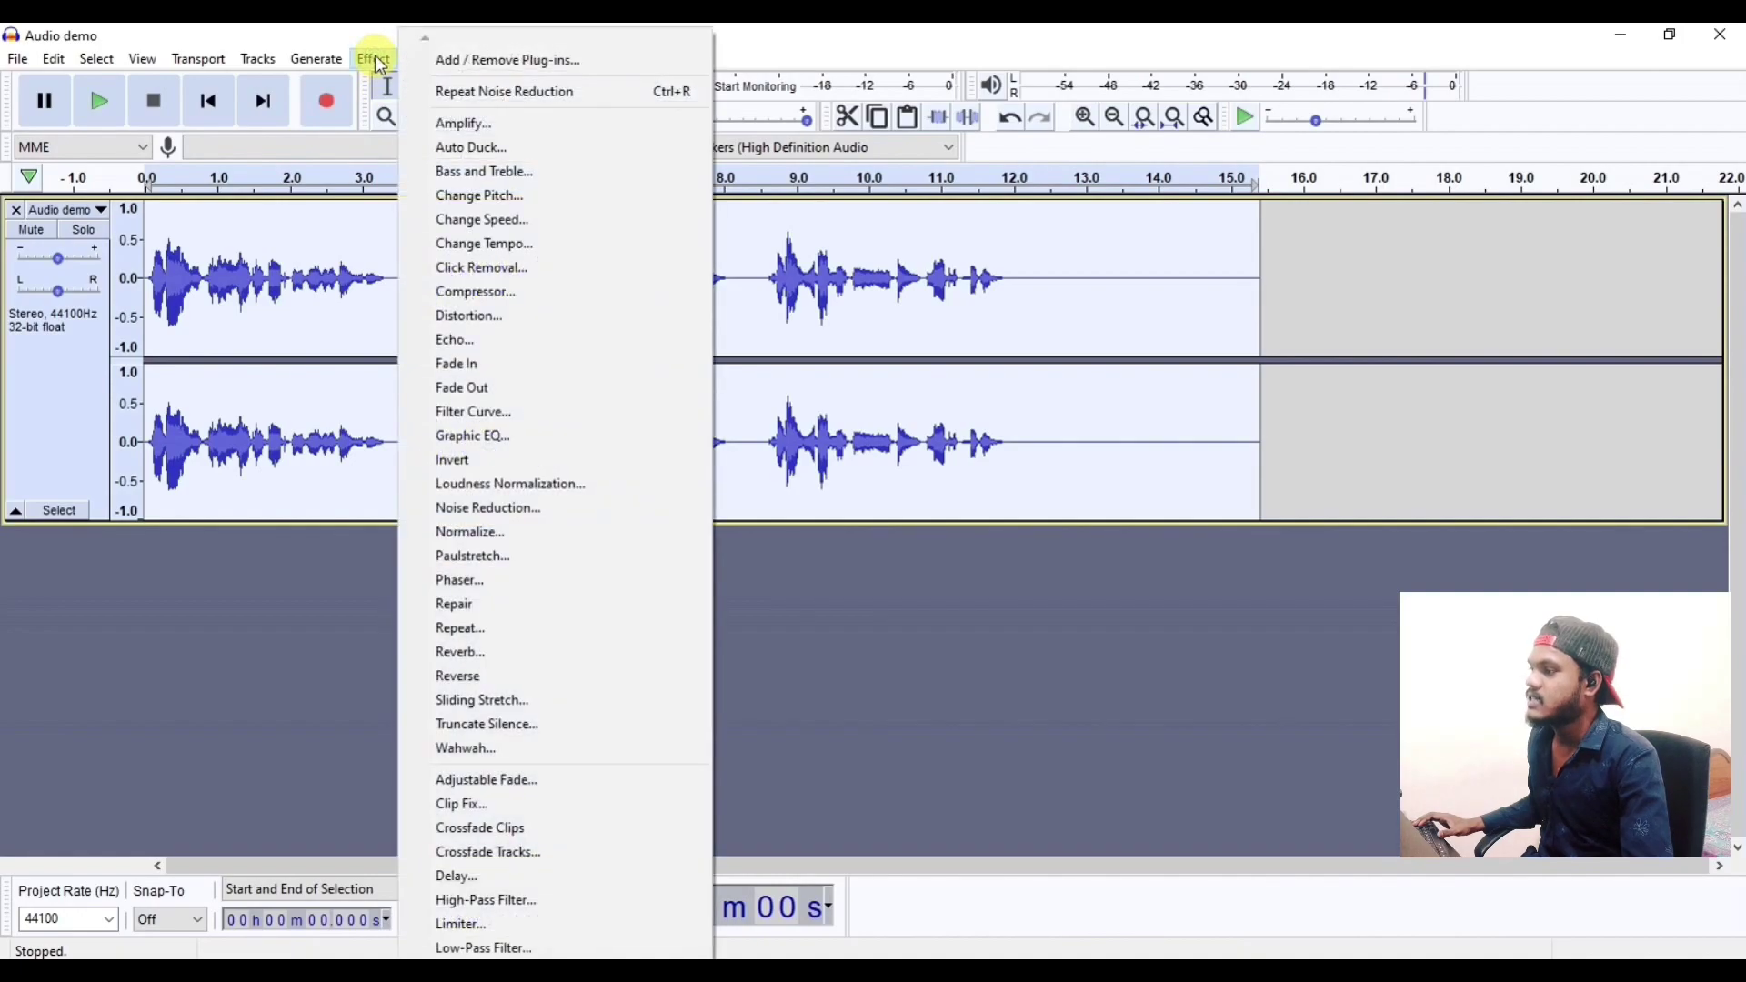
click(514, 416)
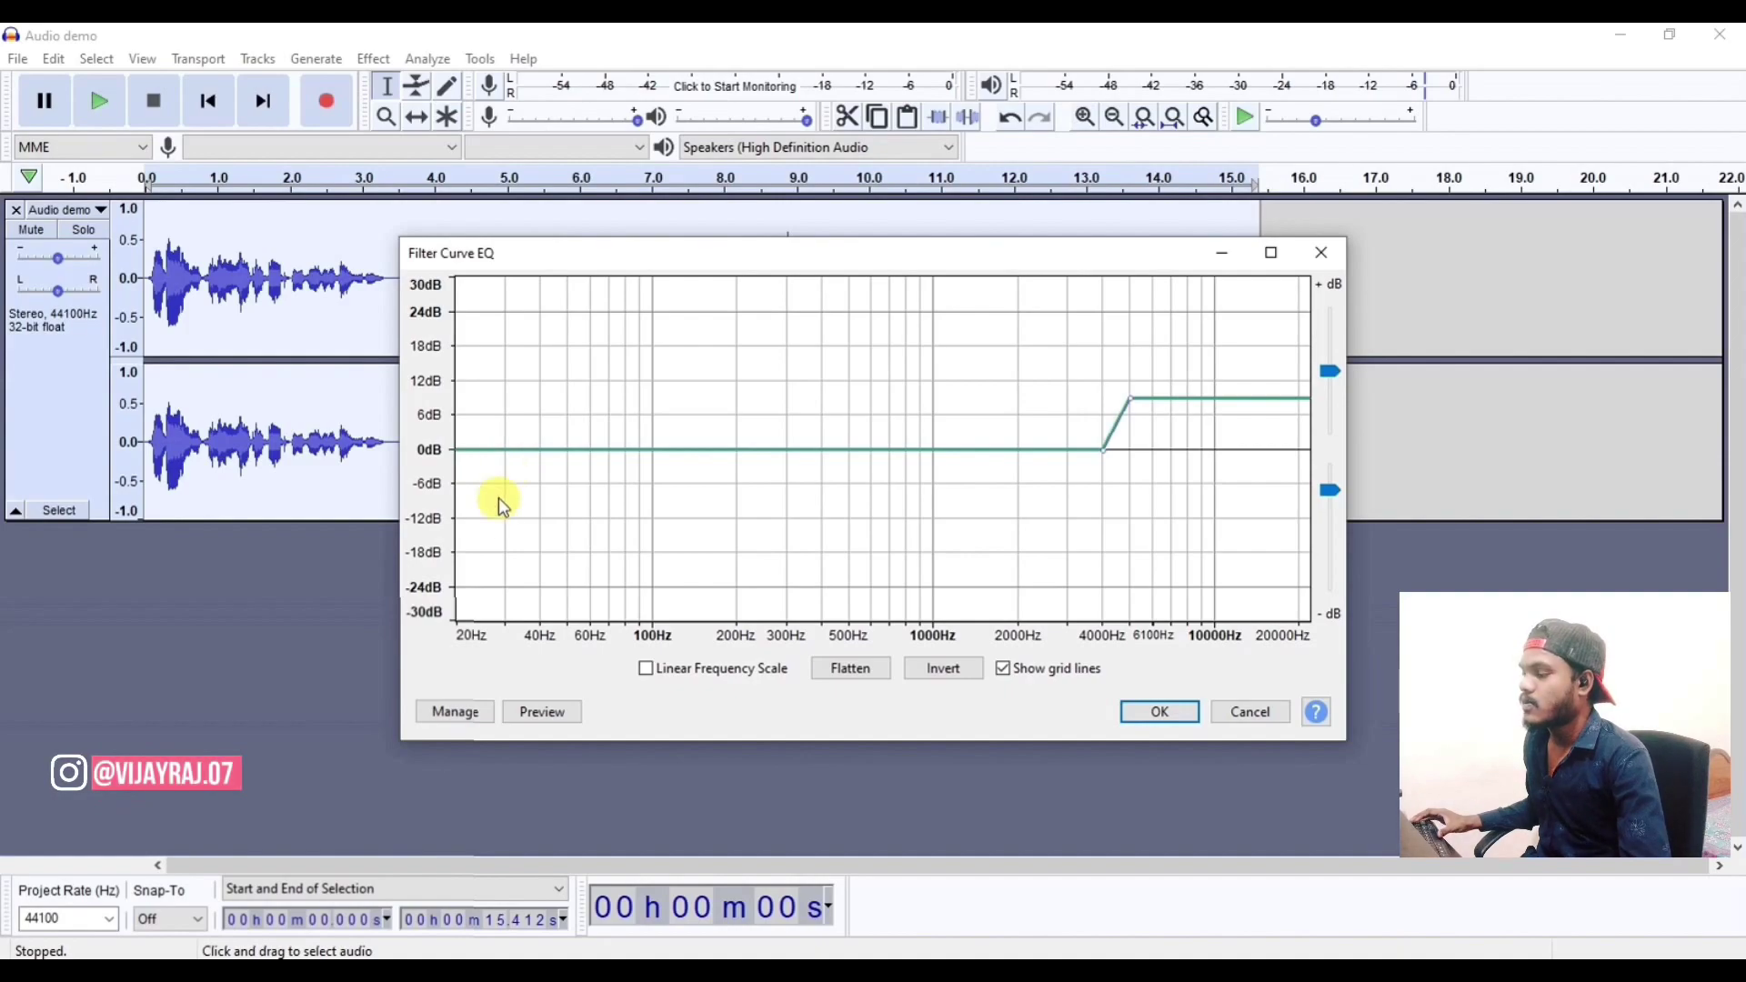
click(457, 715)
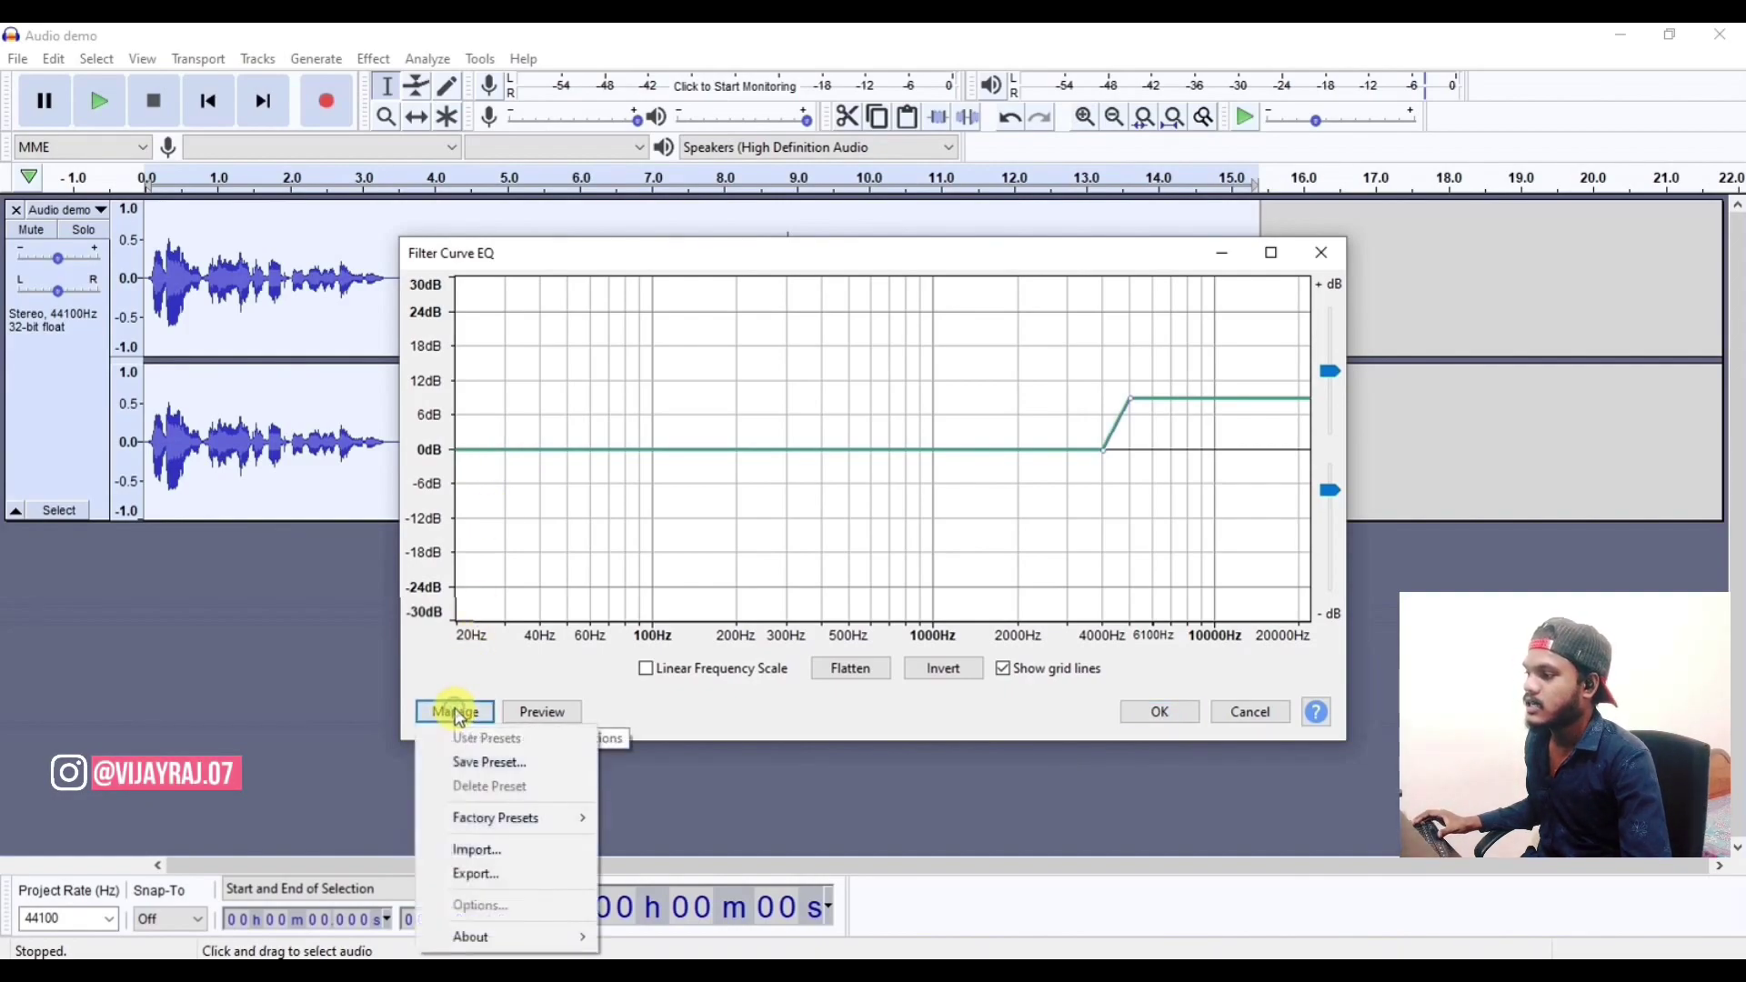
mouse_move(470, 820)
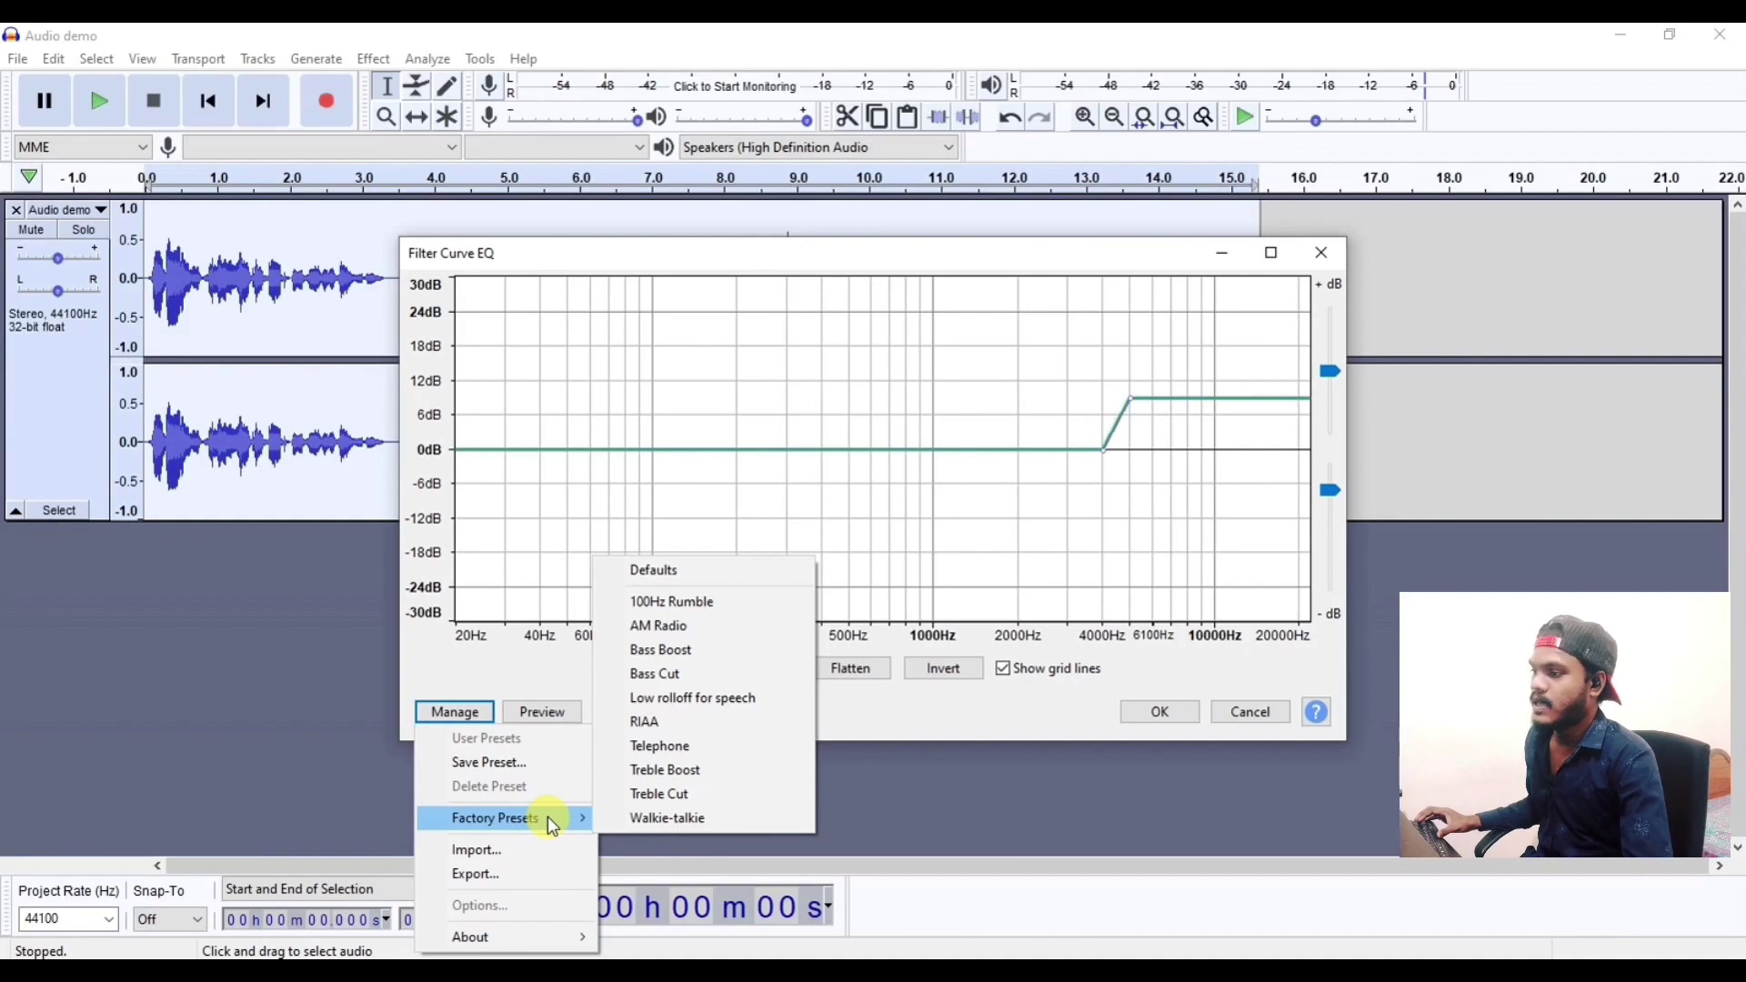
click(668, 648)
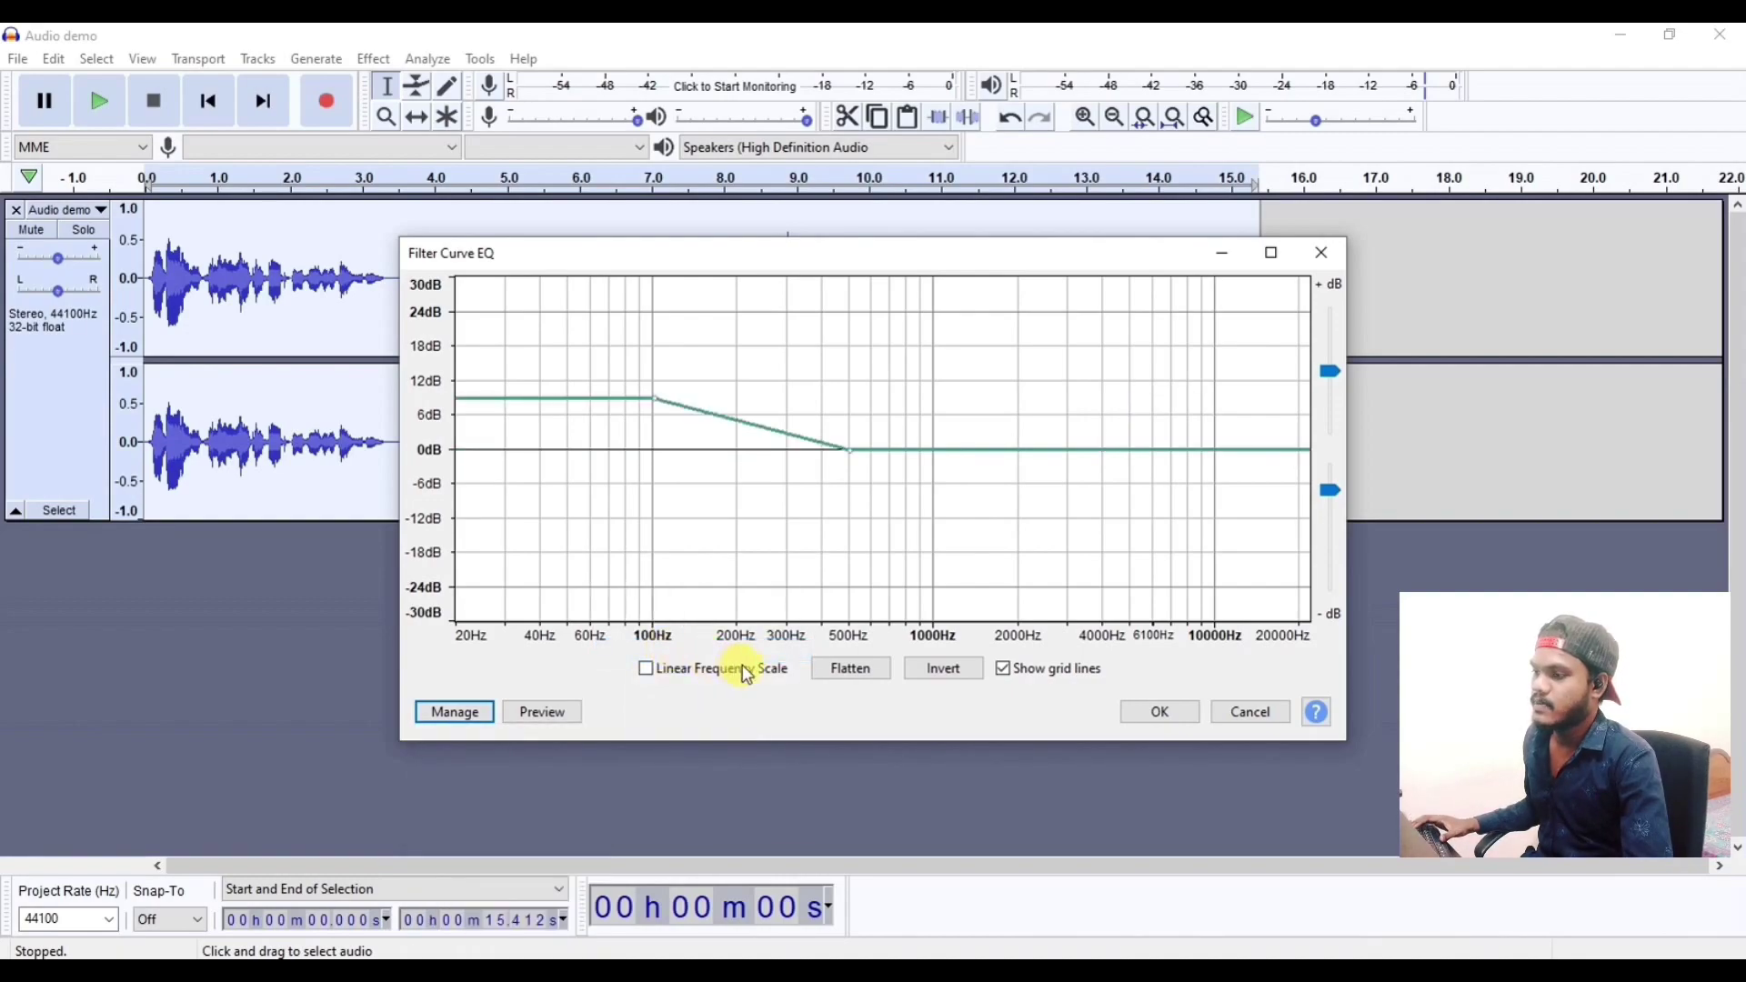
click(1171, 719)
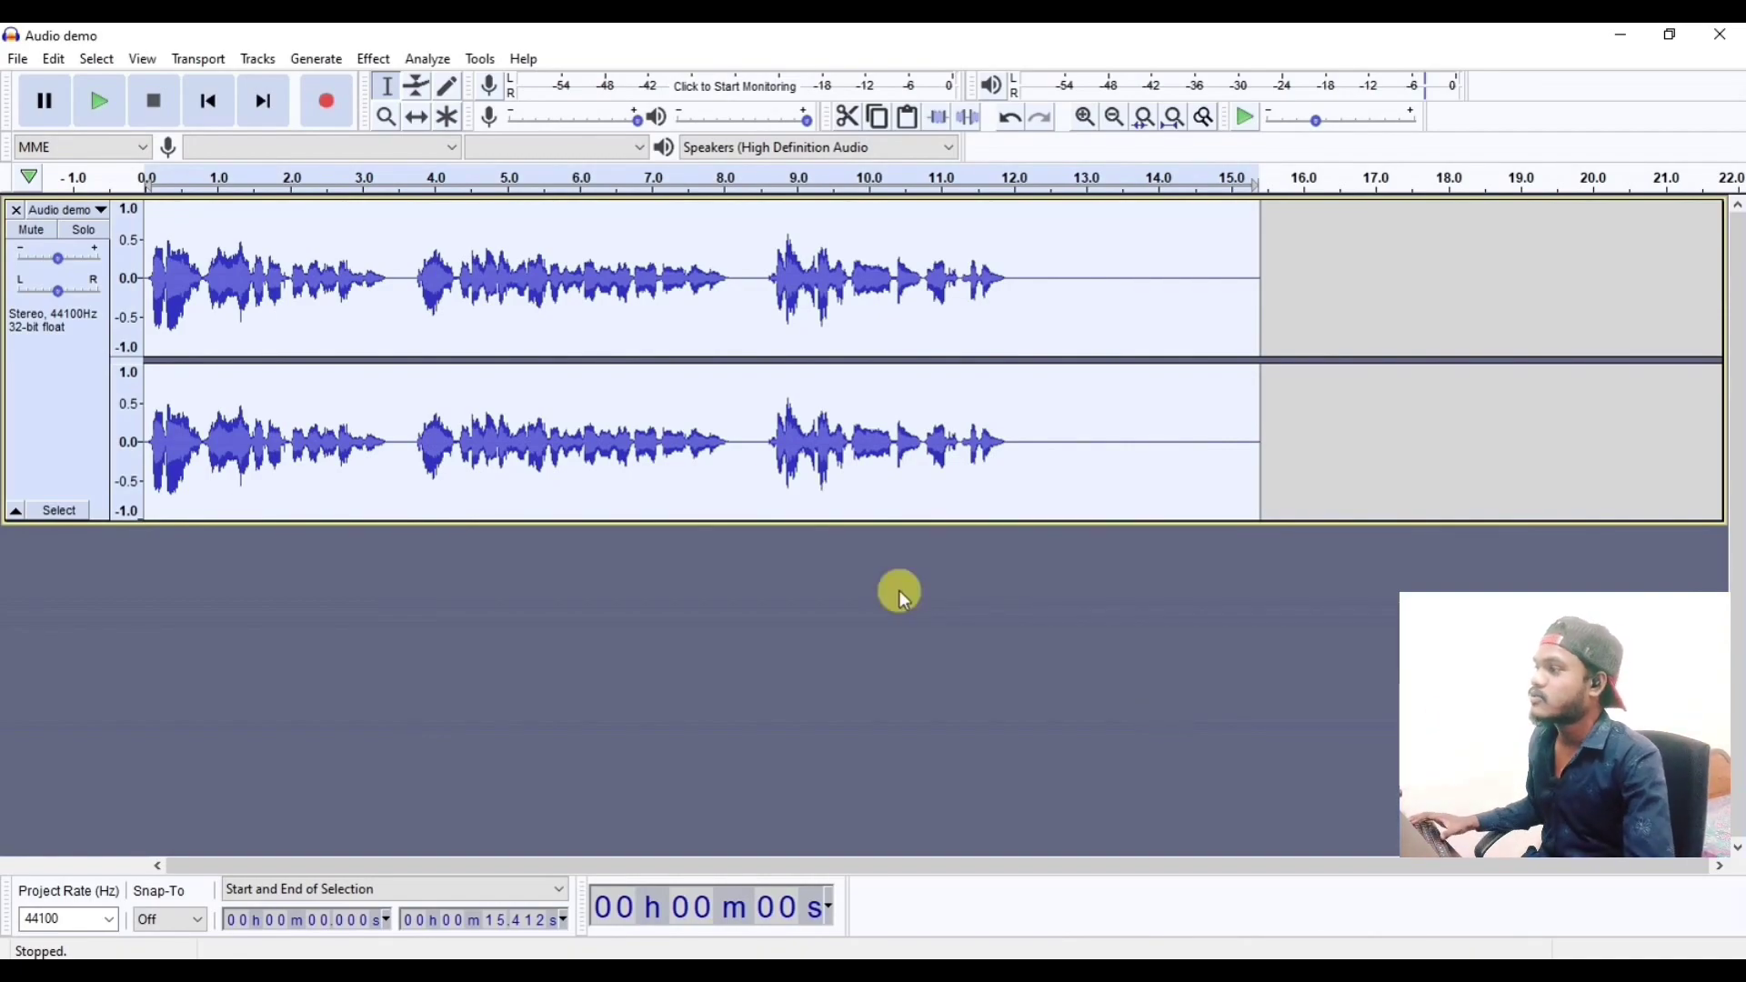
- Apply Filter Curve EQ with the Treble Boost factory preset to the entire clip
click(376, 62)
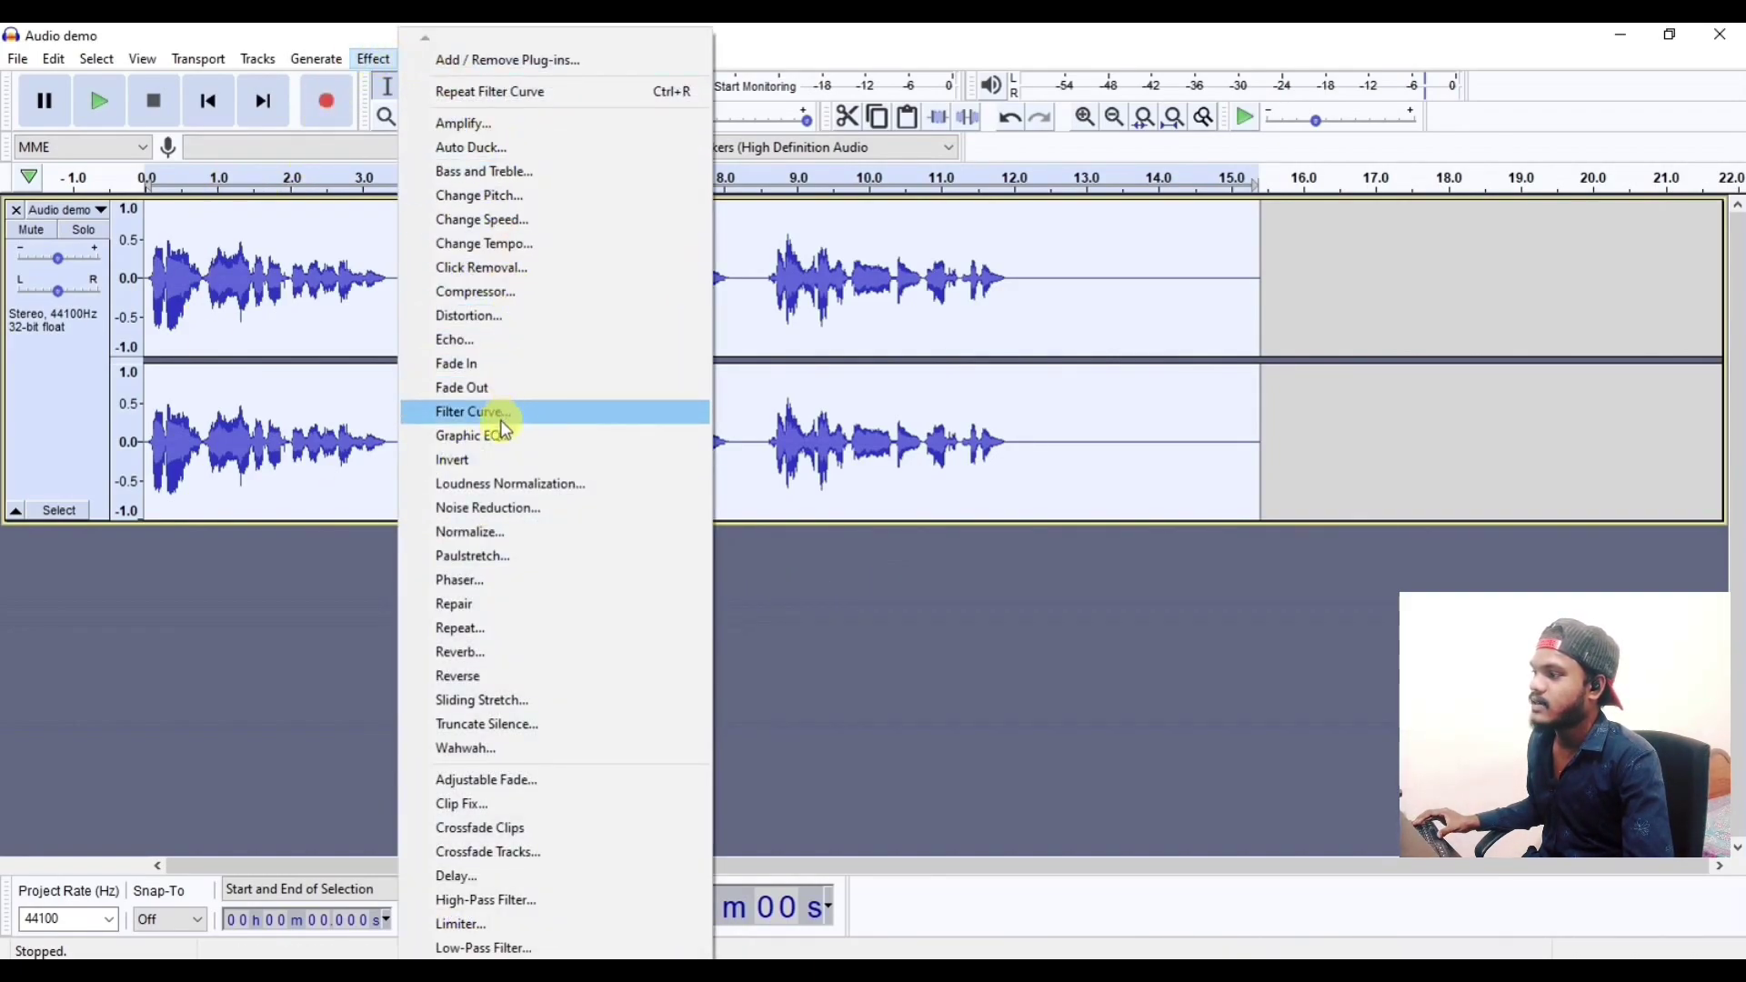
click(487, 414)
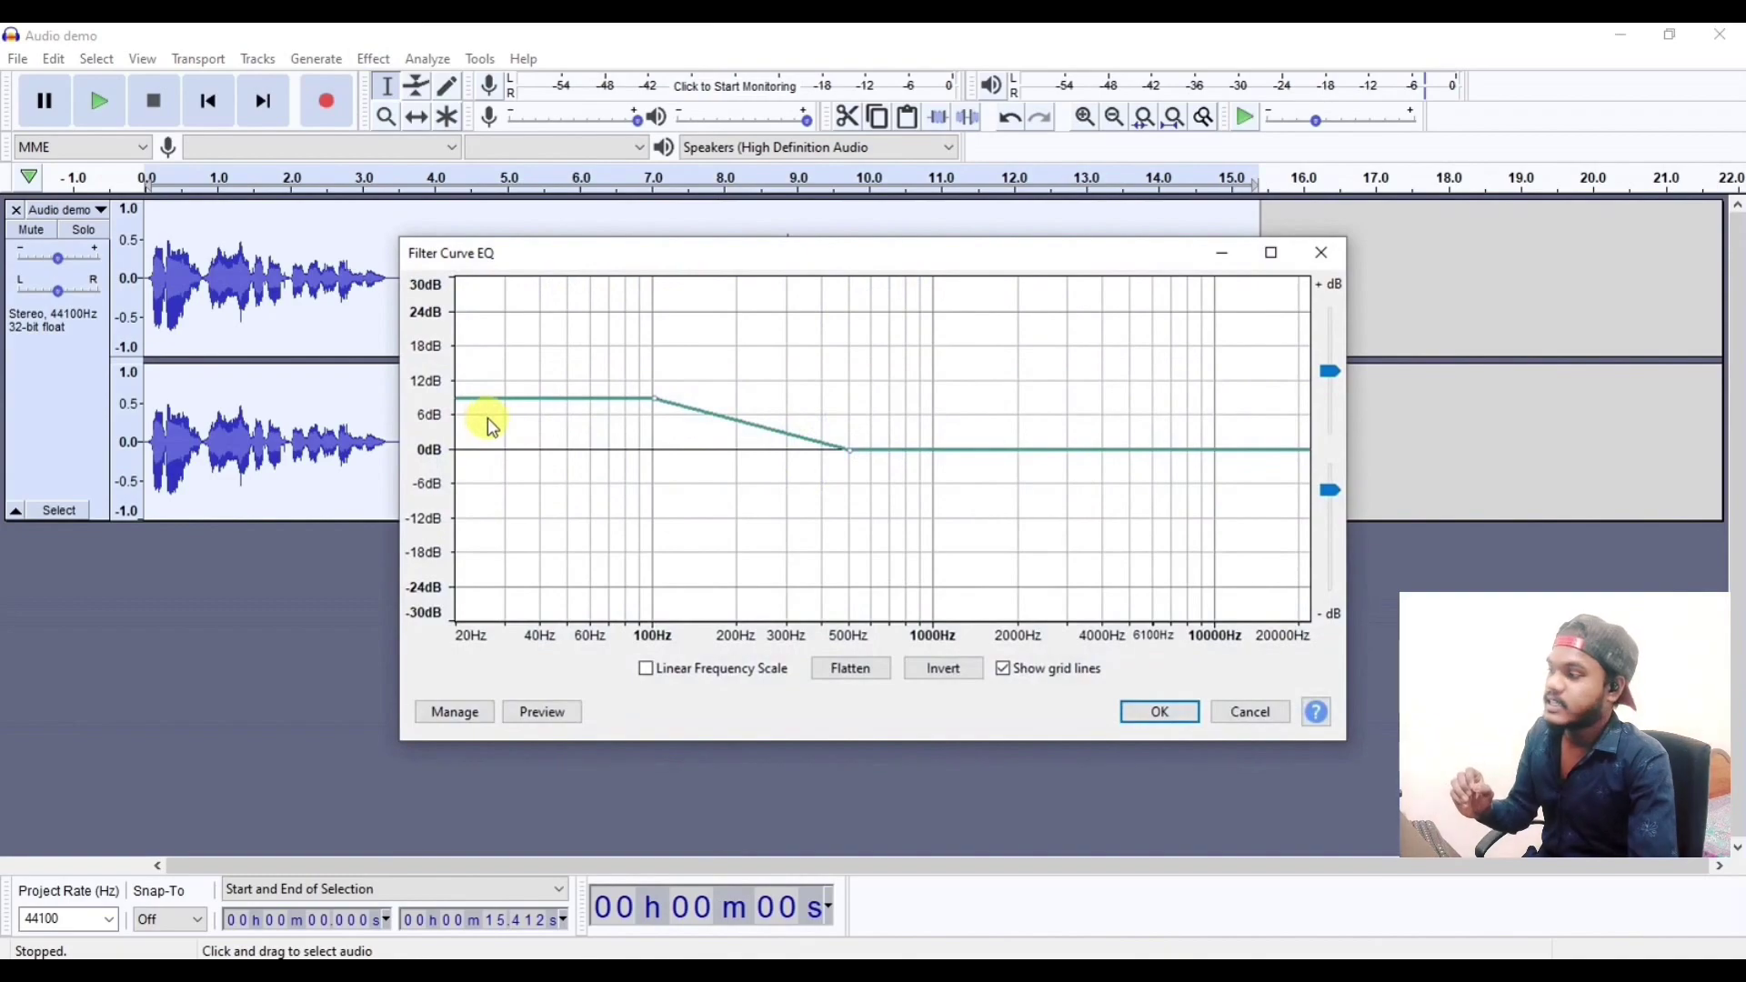
click(459, 711)
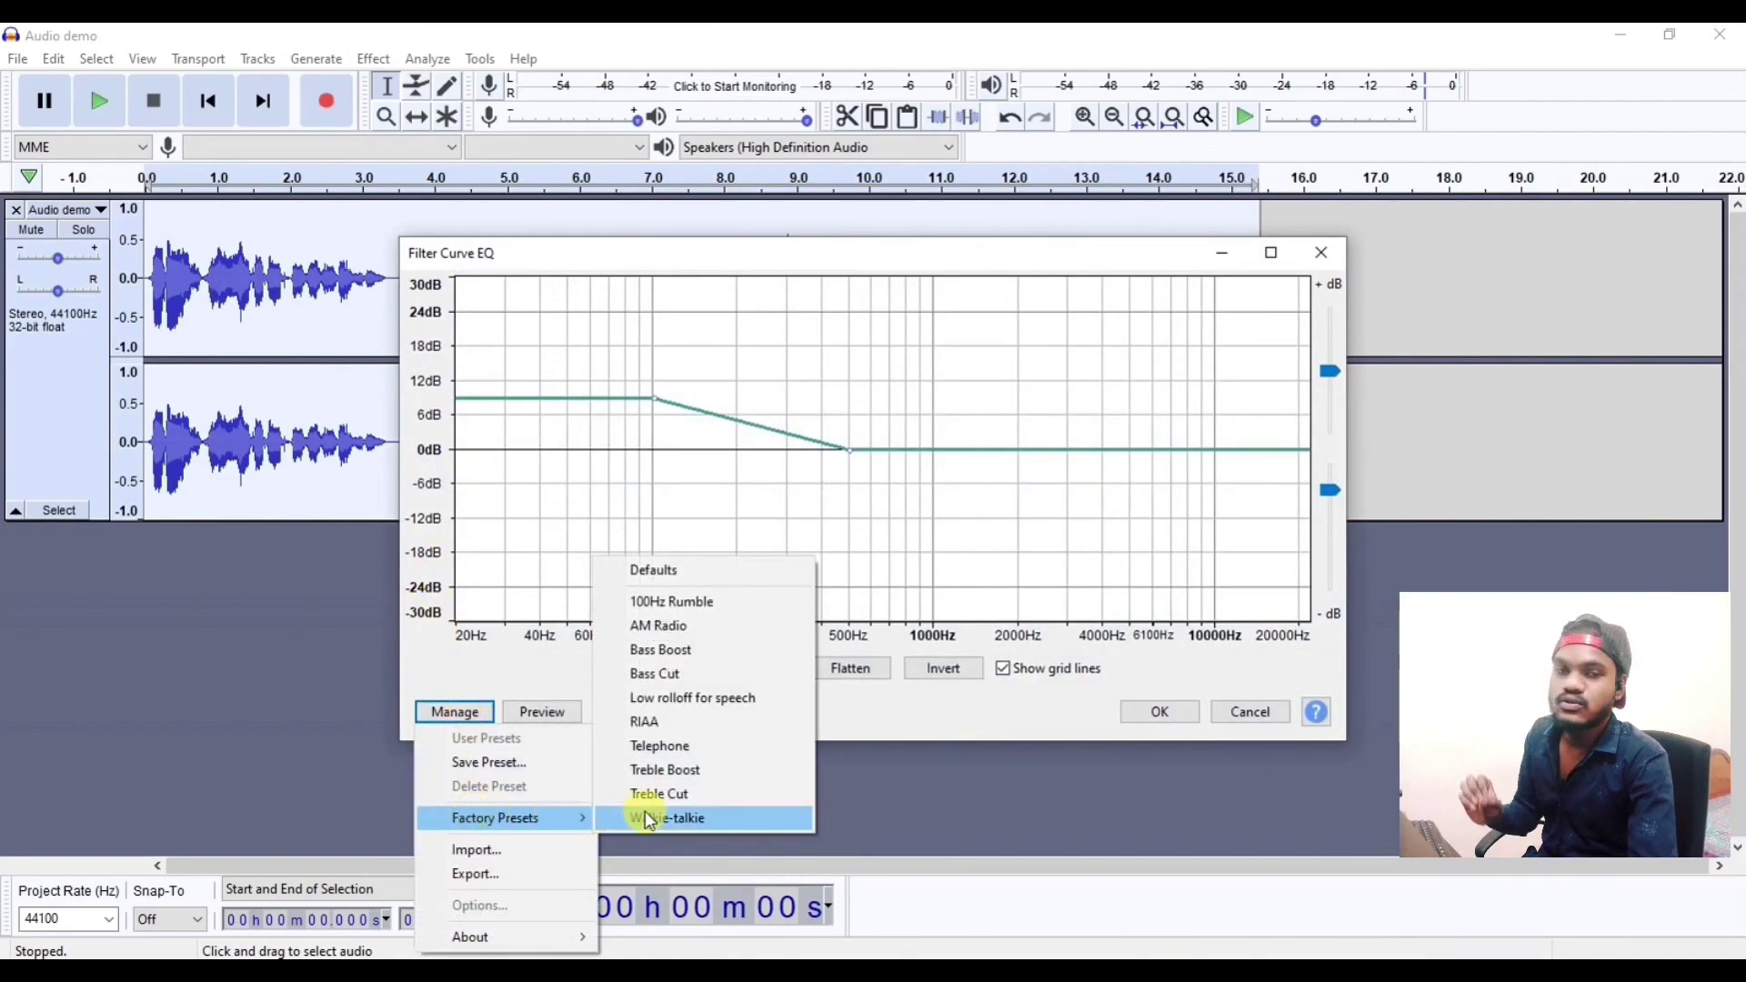
click(687, 771)
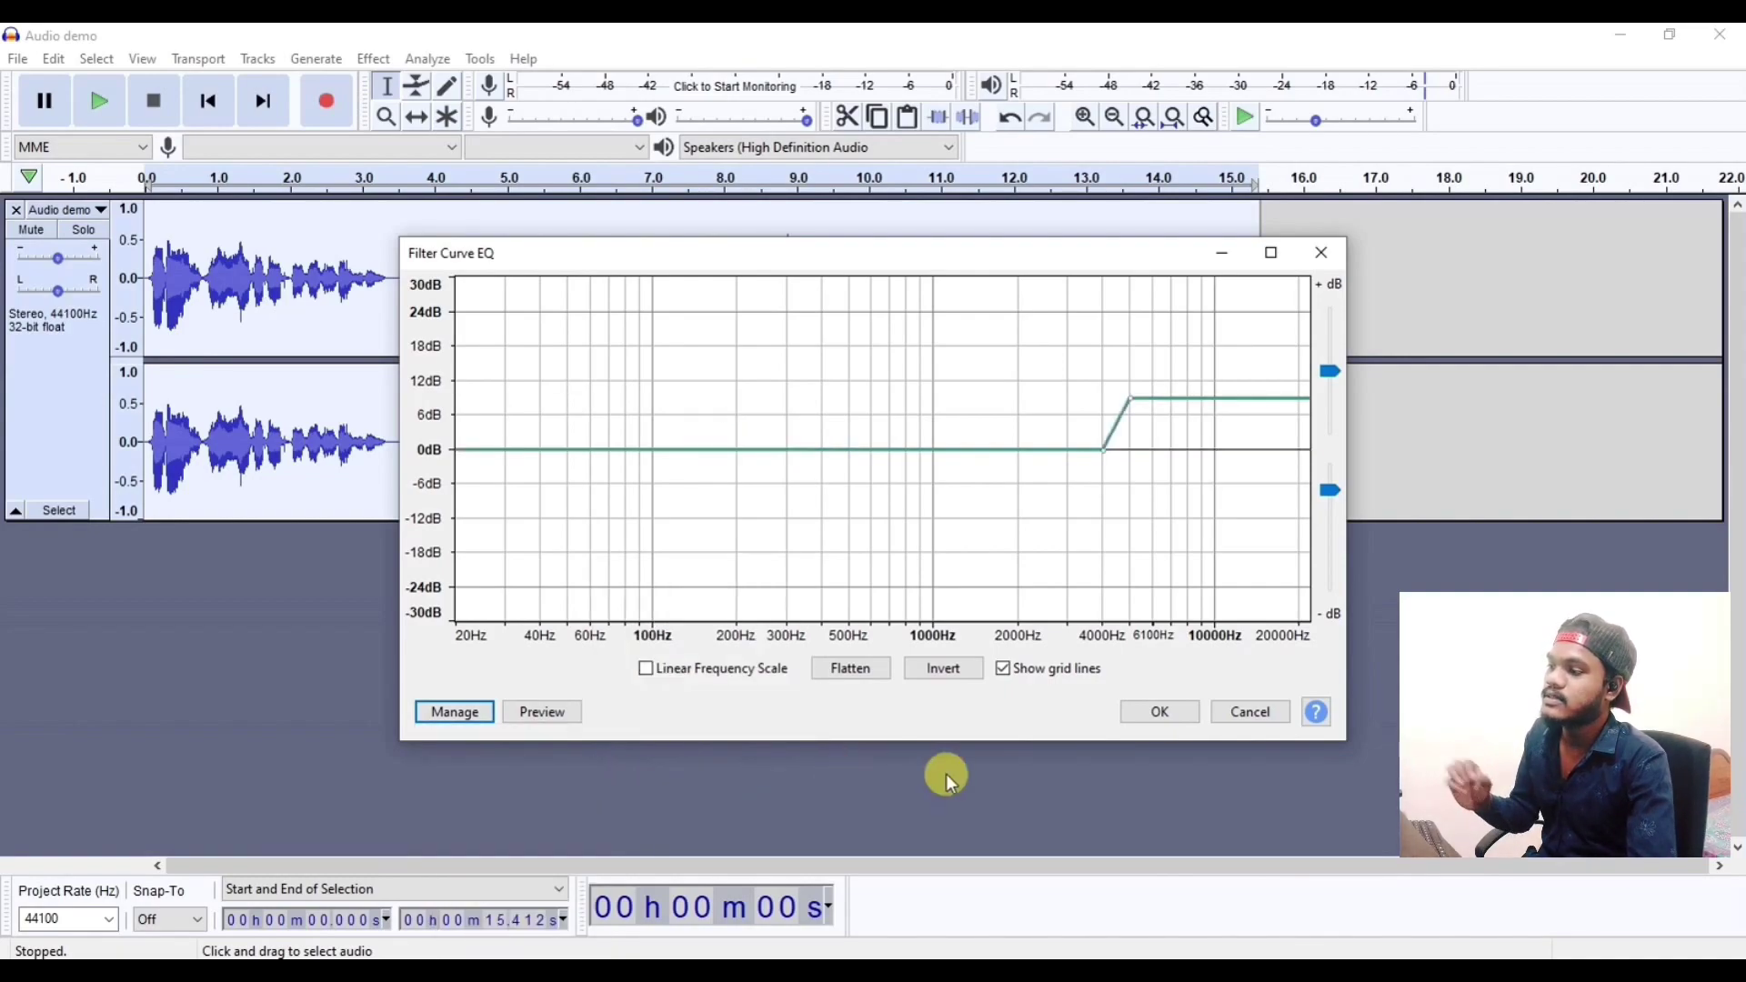
click(1129, 708)
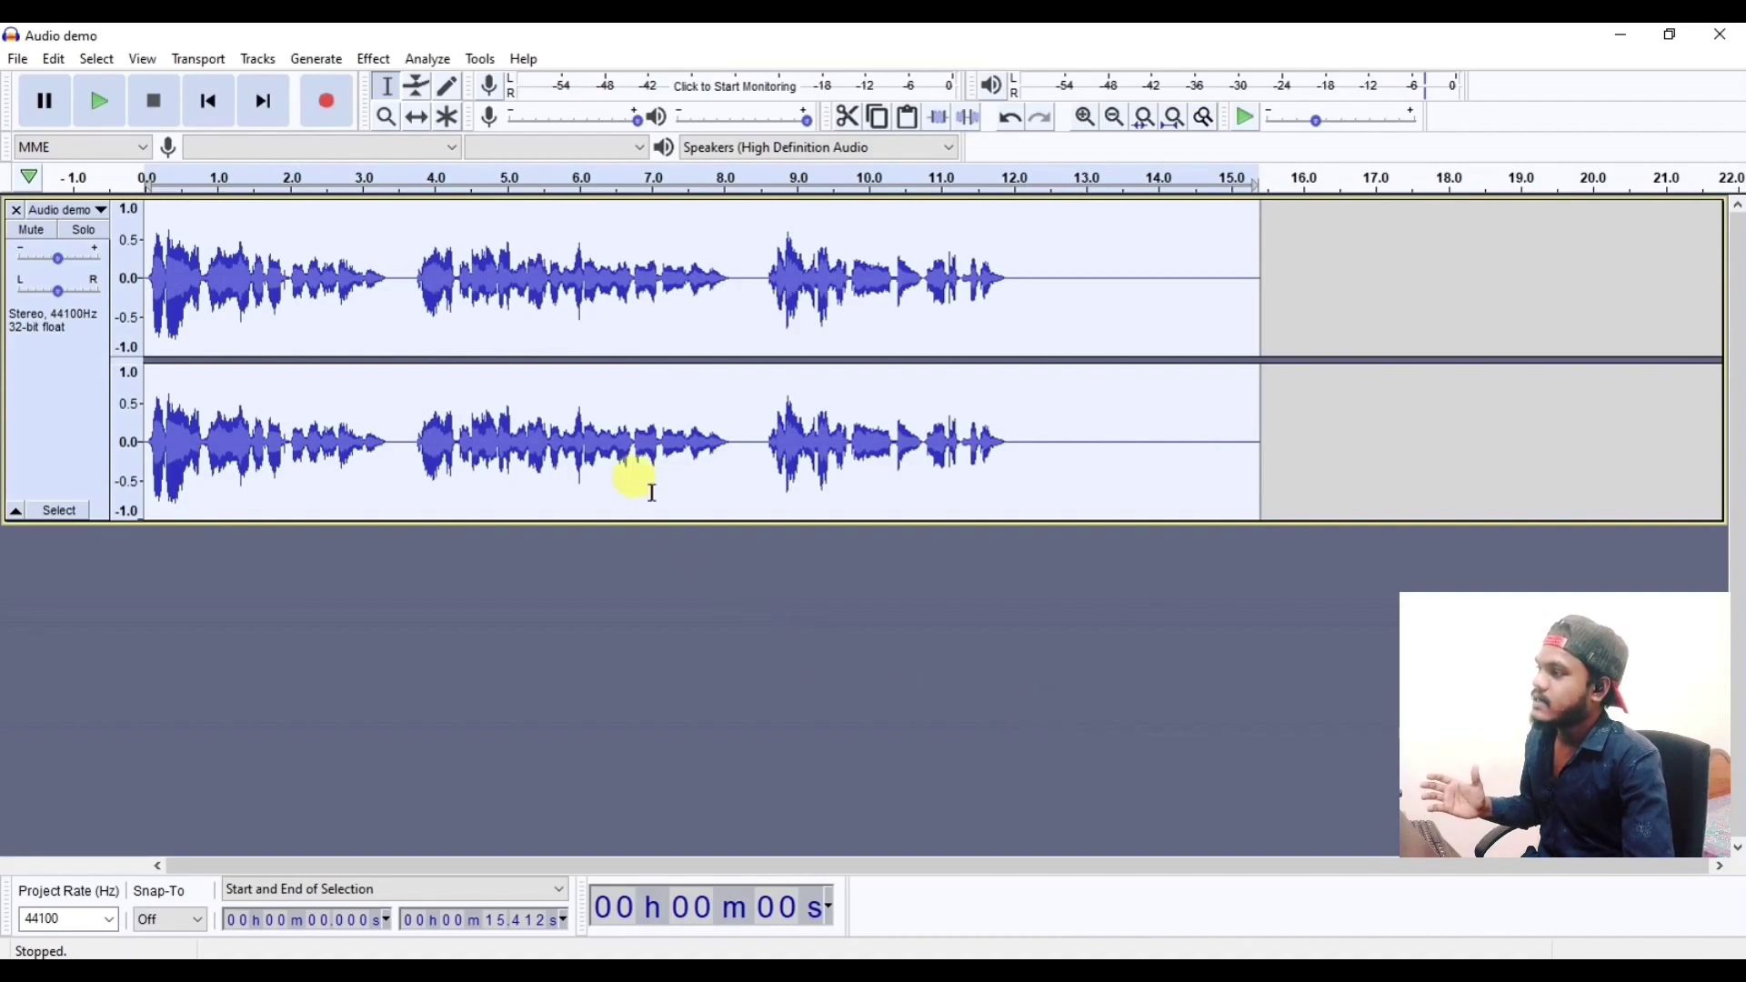
- Compress the whole clip with a -12 dB threshold, -40 dB noise floor, 2:1 ratio and make-up gain for 0 dB
click(369, 61)
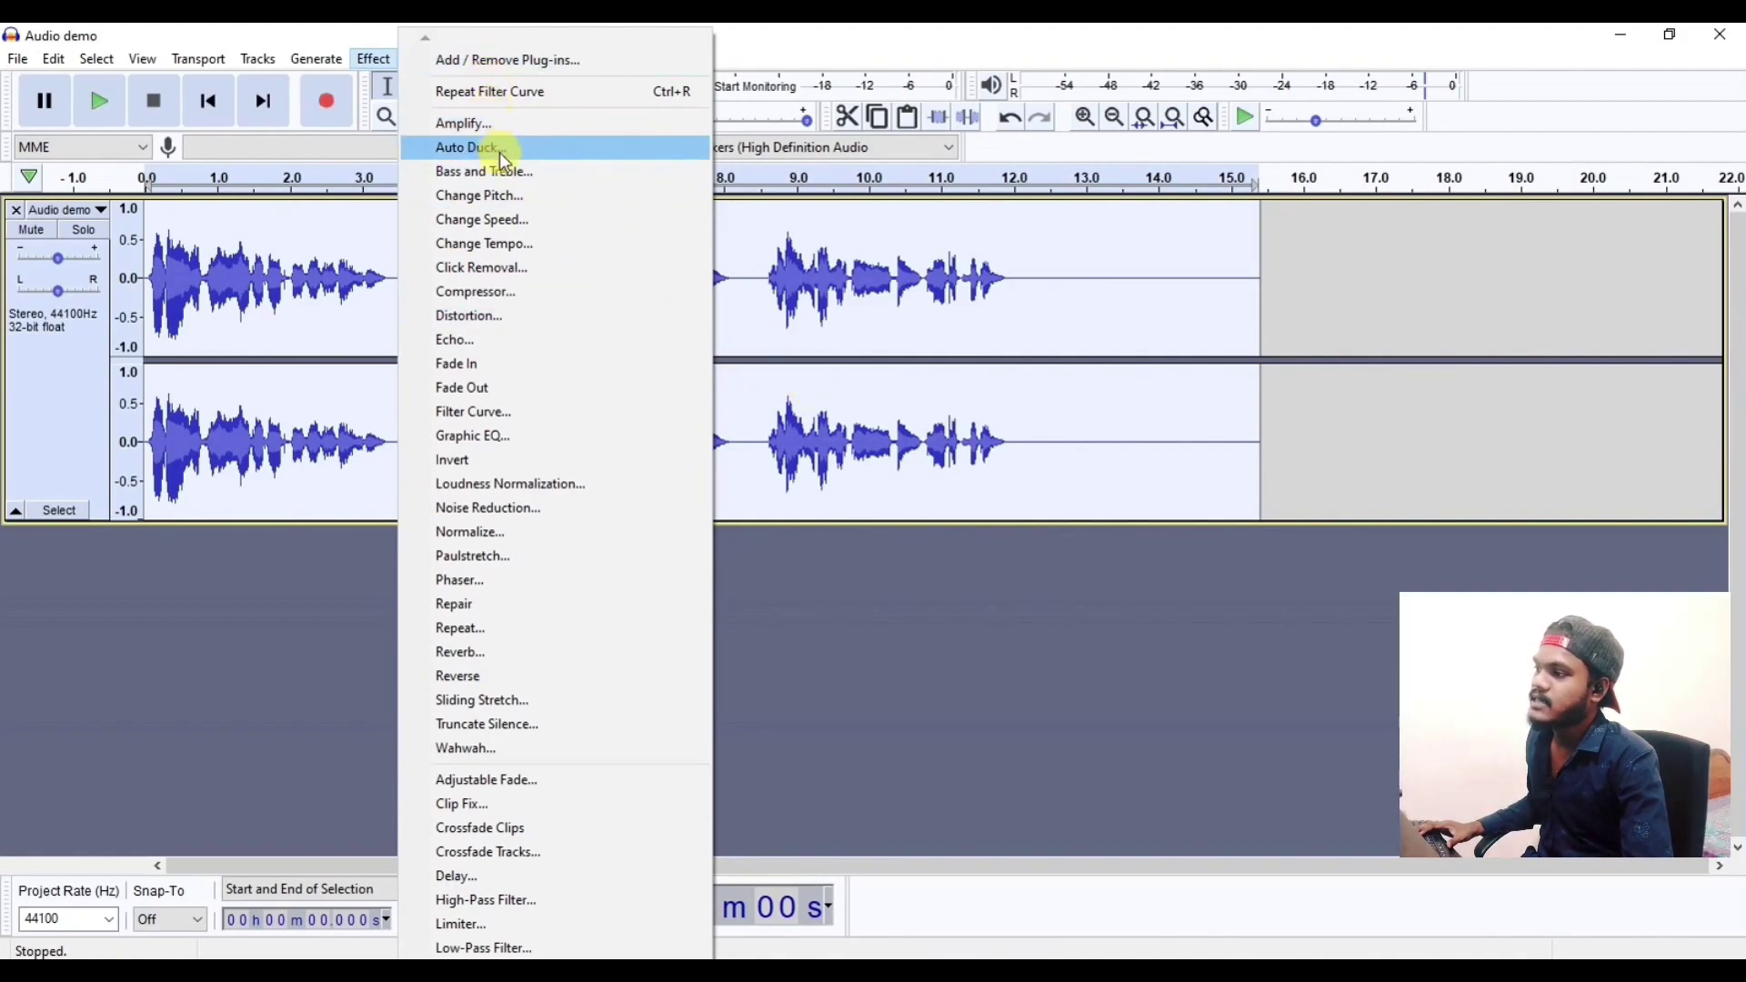
click(516, 296)
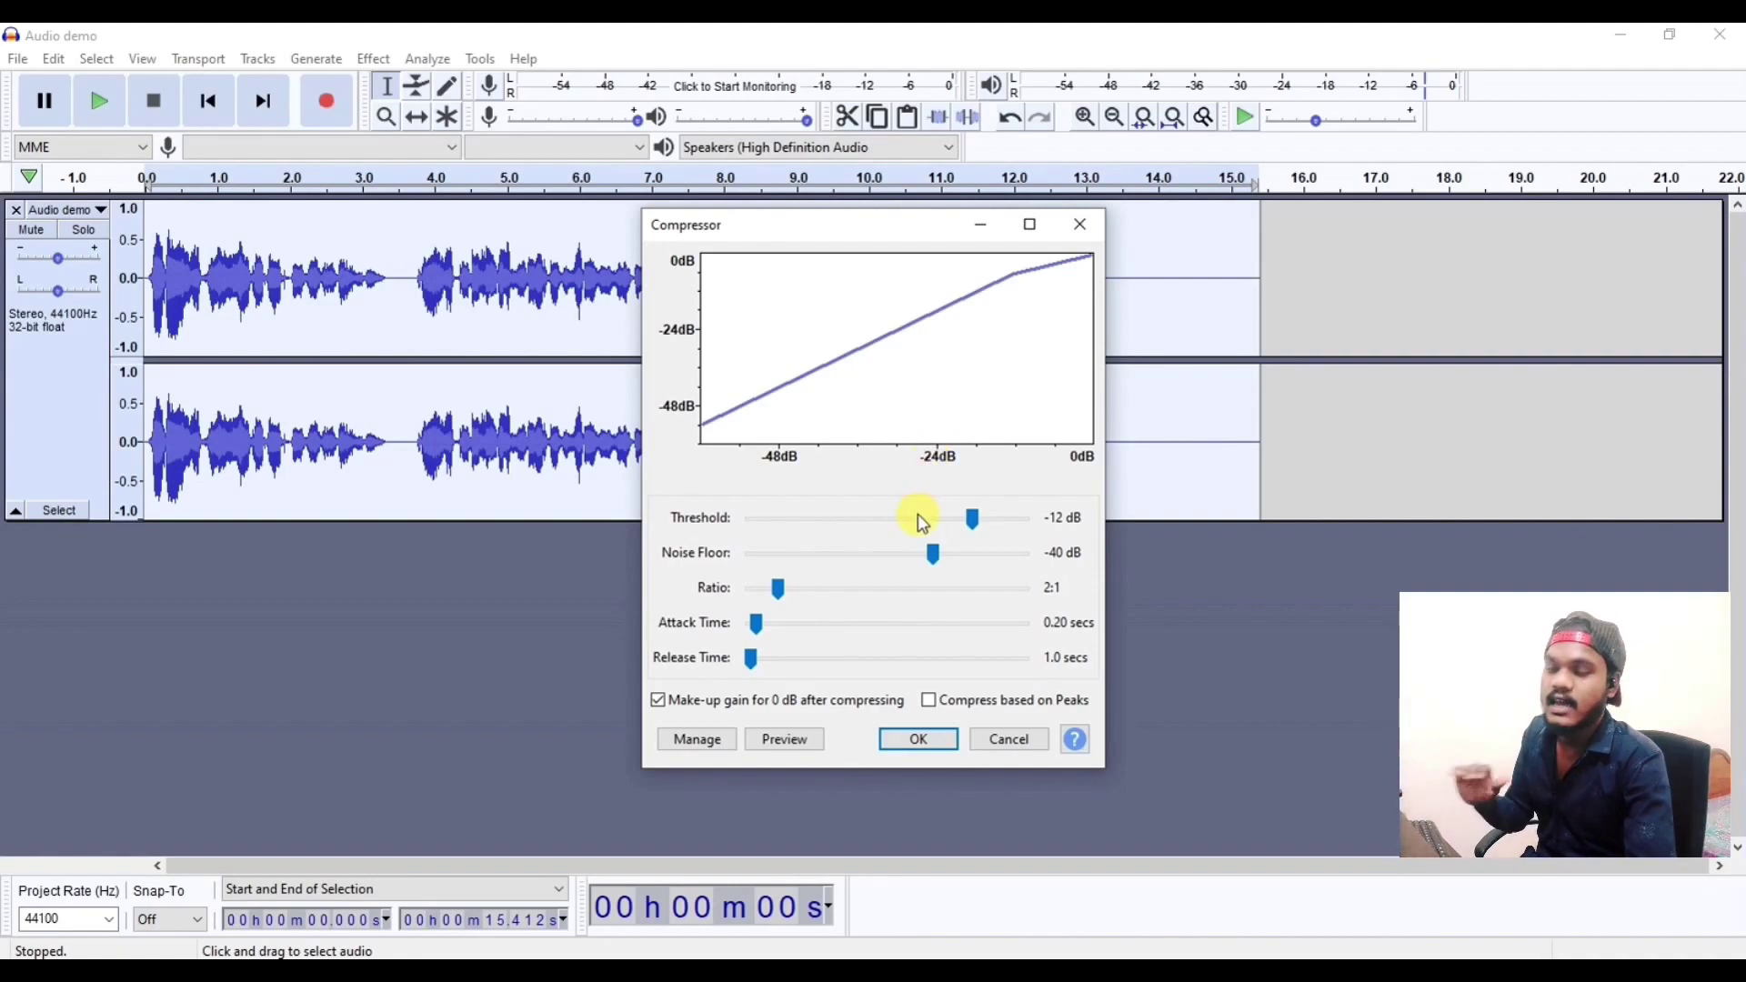
click(918, 738)
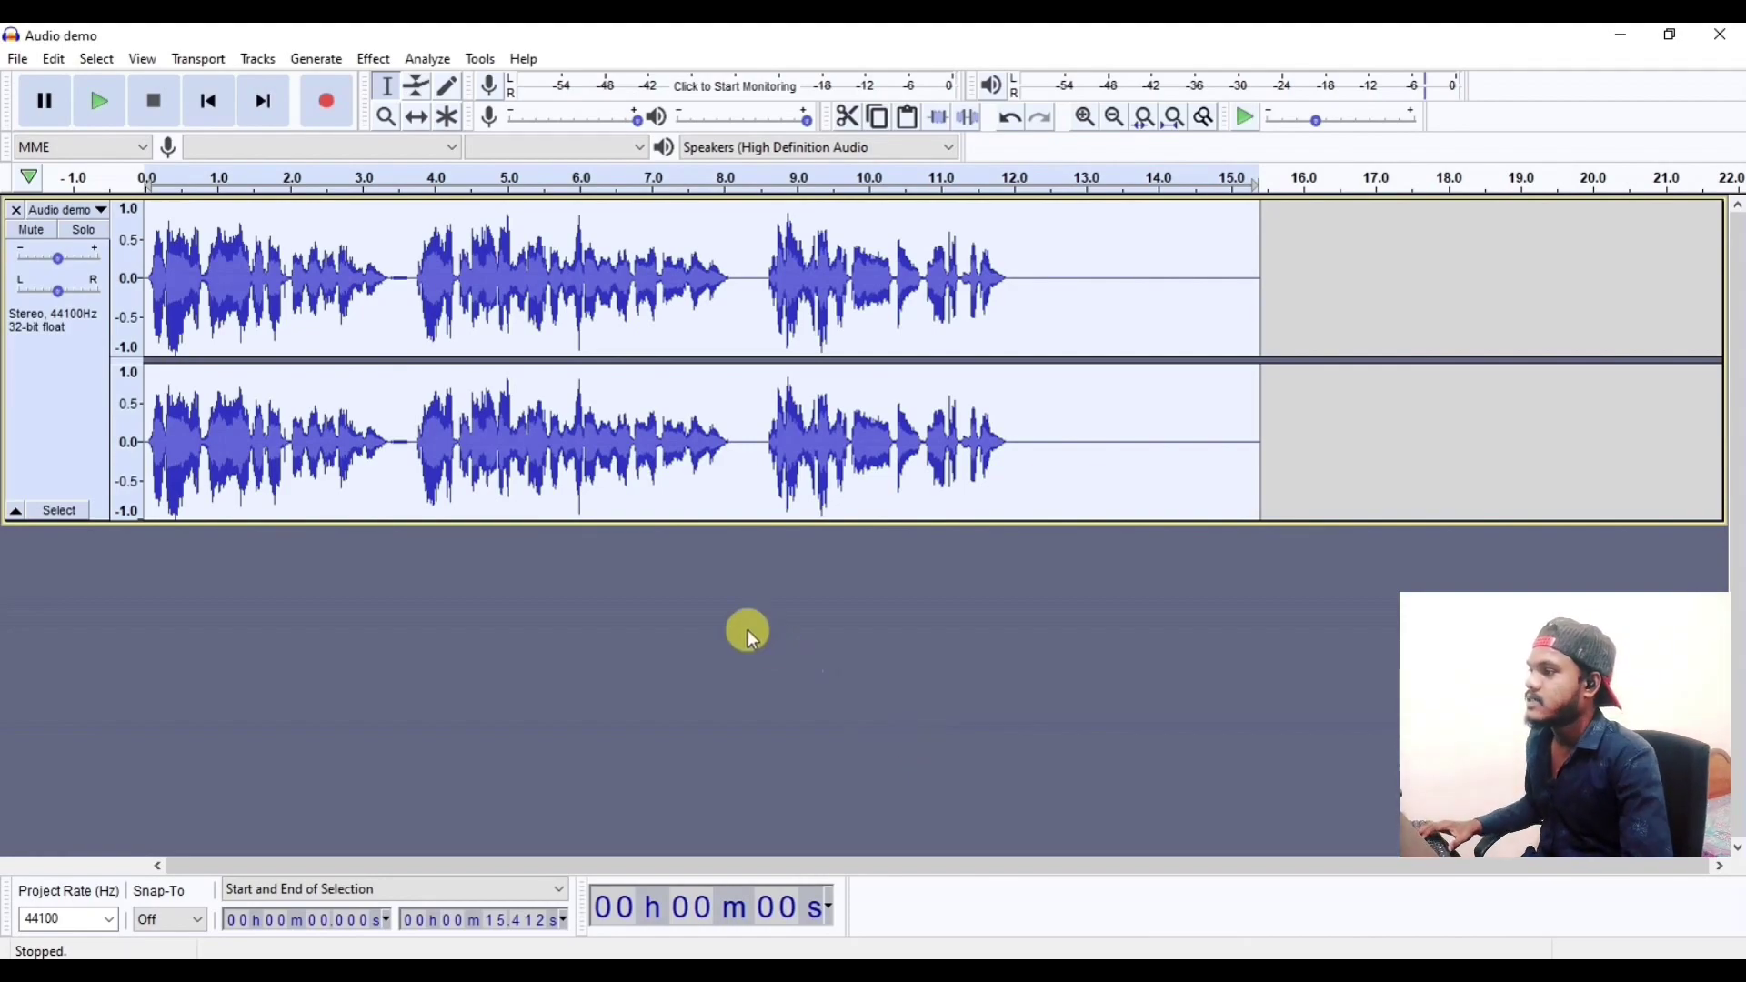
- Normalize the compressed clip to a peak amplitude of -1.0 dB with DC offset removal
click(368, 60)
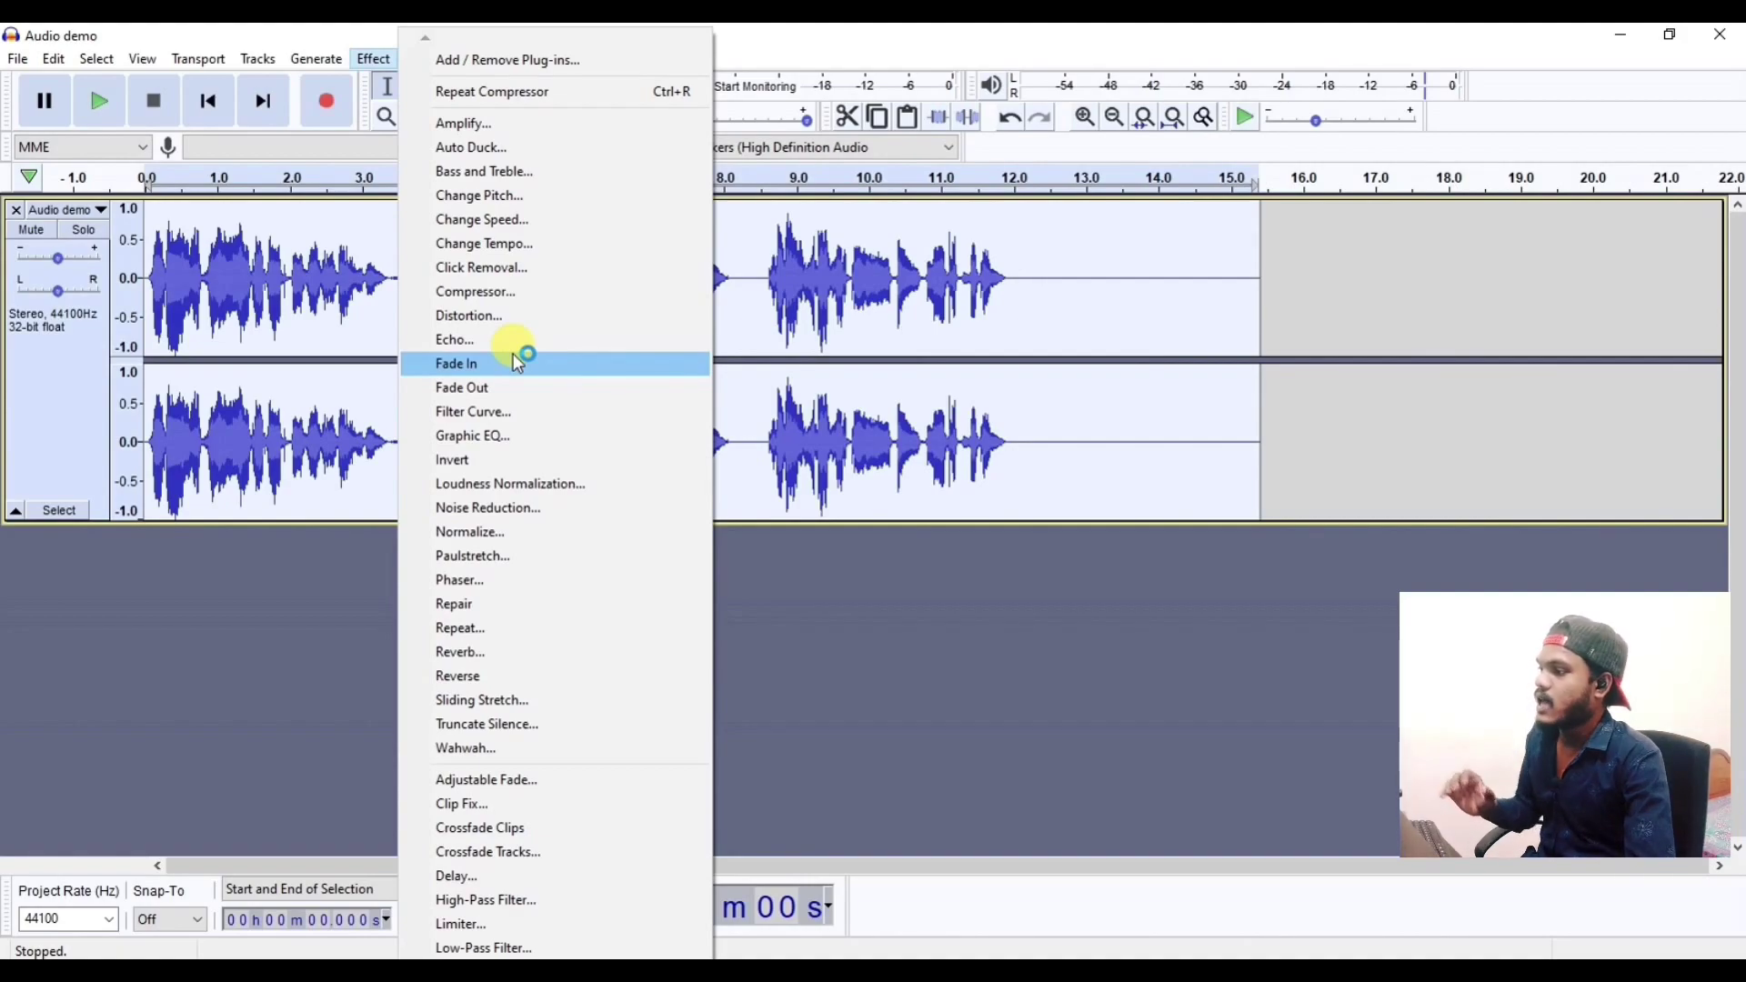
click(501, 535)
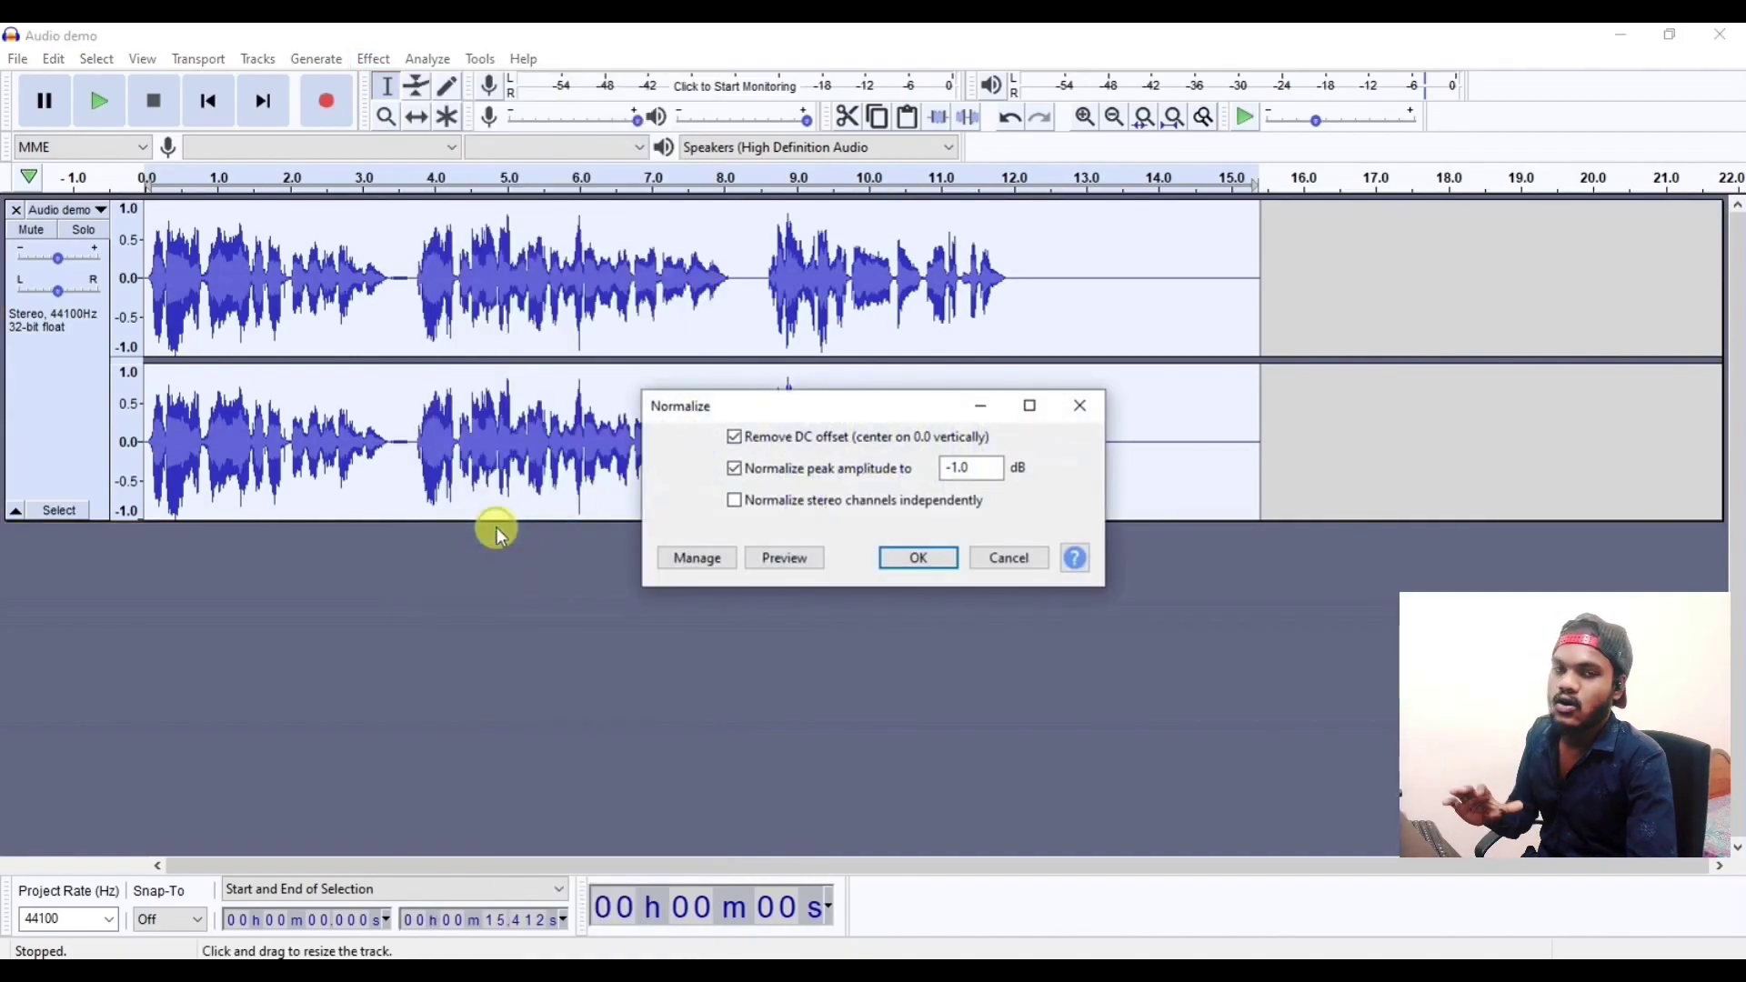
click(923, 558)
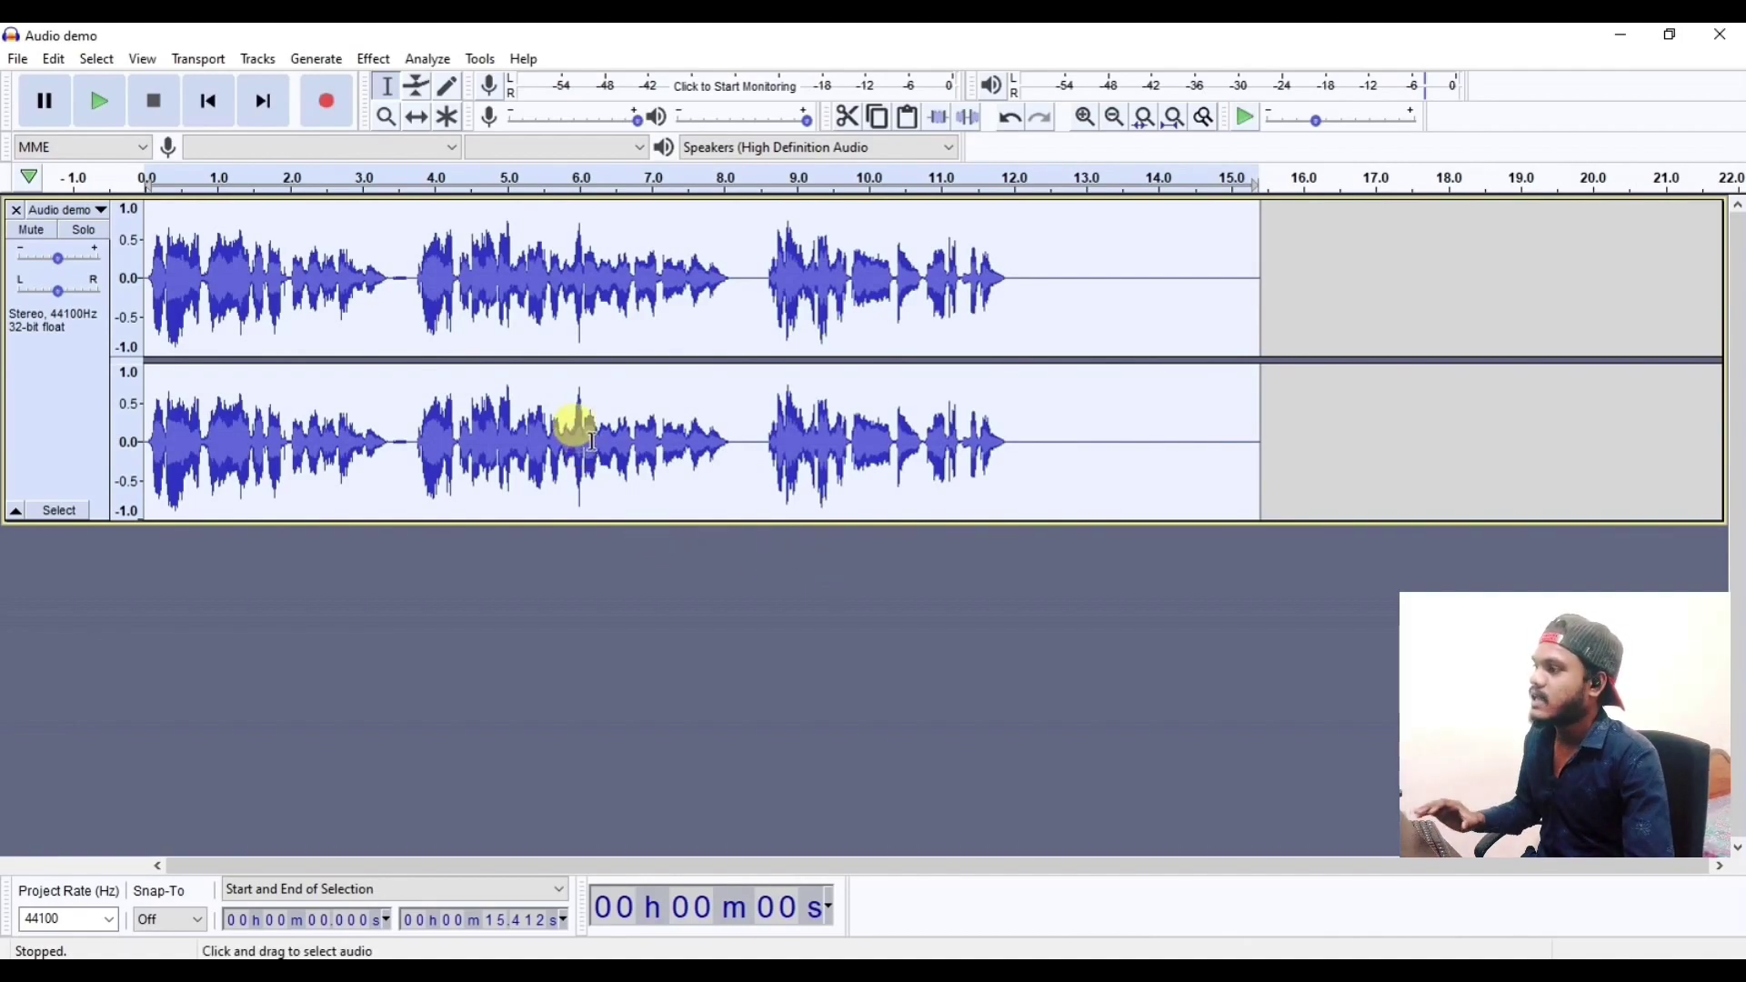
- Apply the Bass Boost factory preset of Filter Curve EQ once more to the normalized clip
click(374, 60)
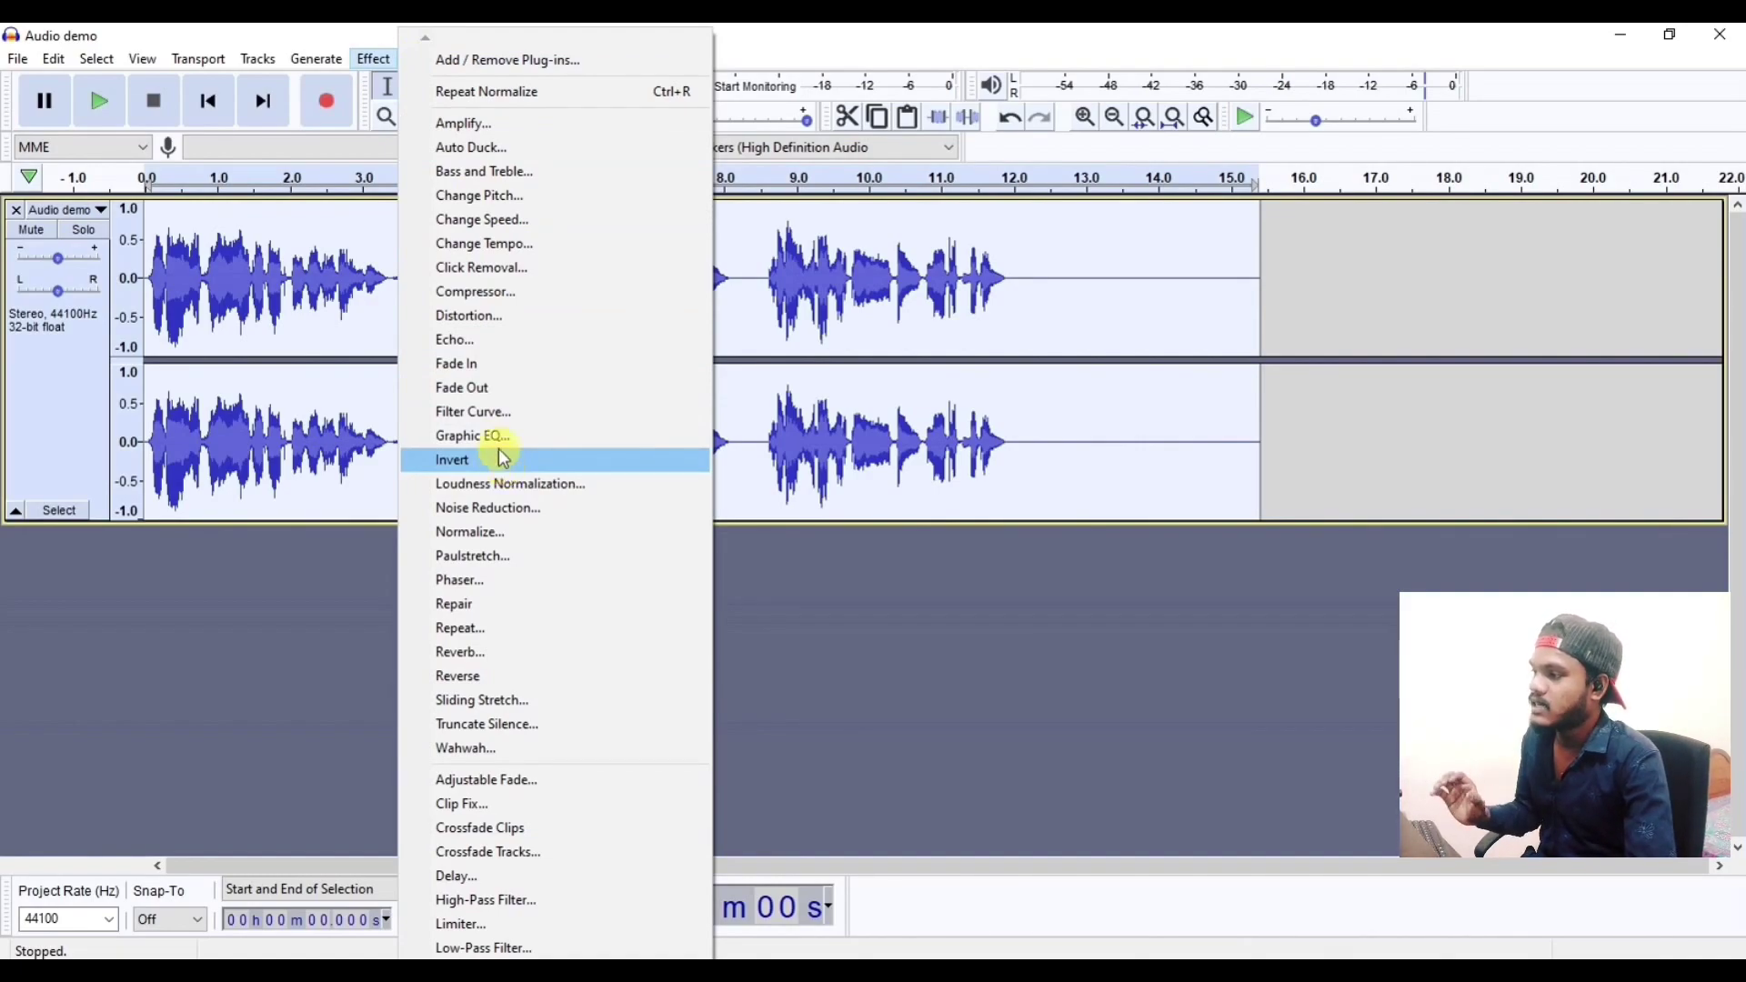
click(495, 411)
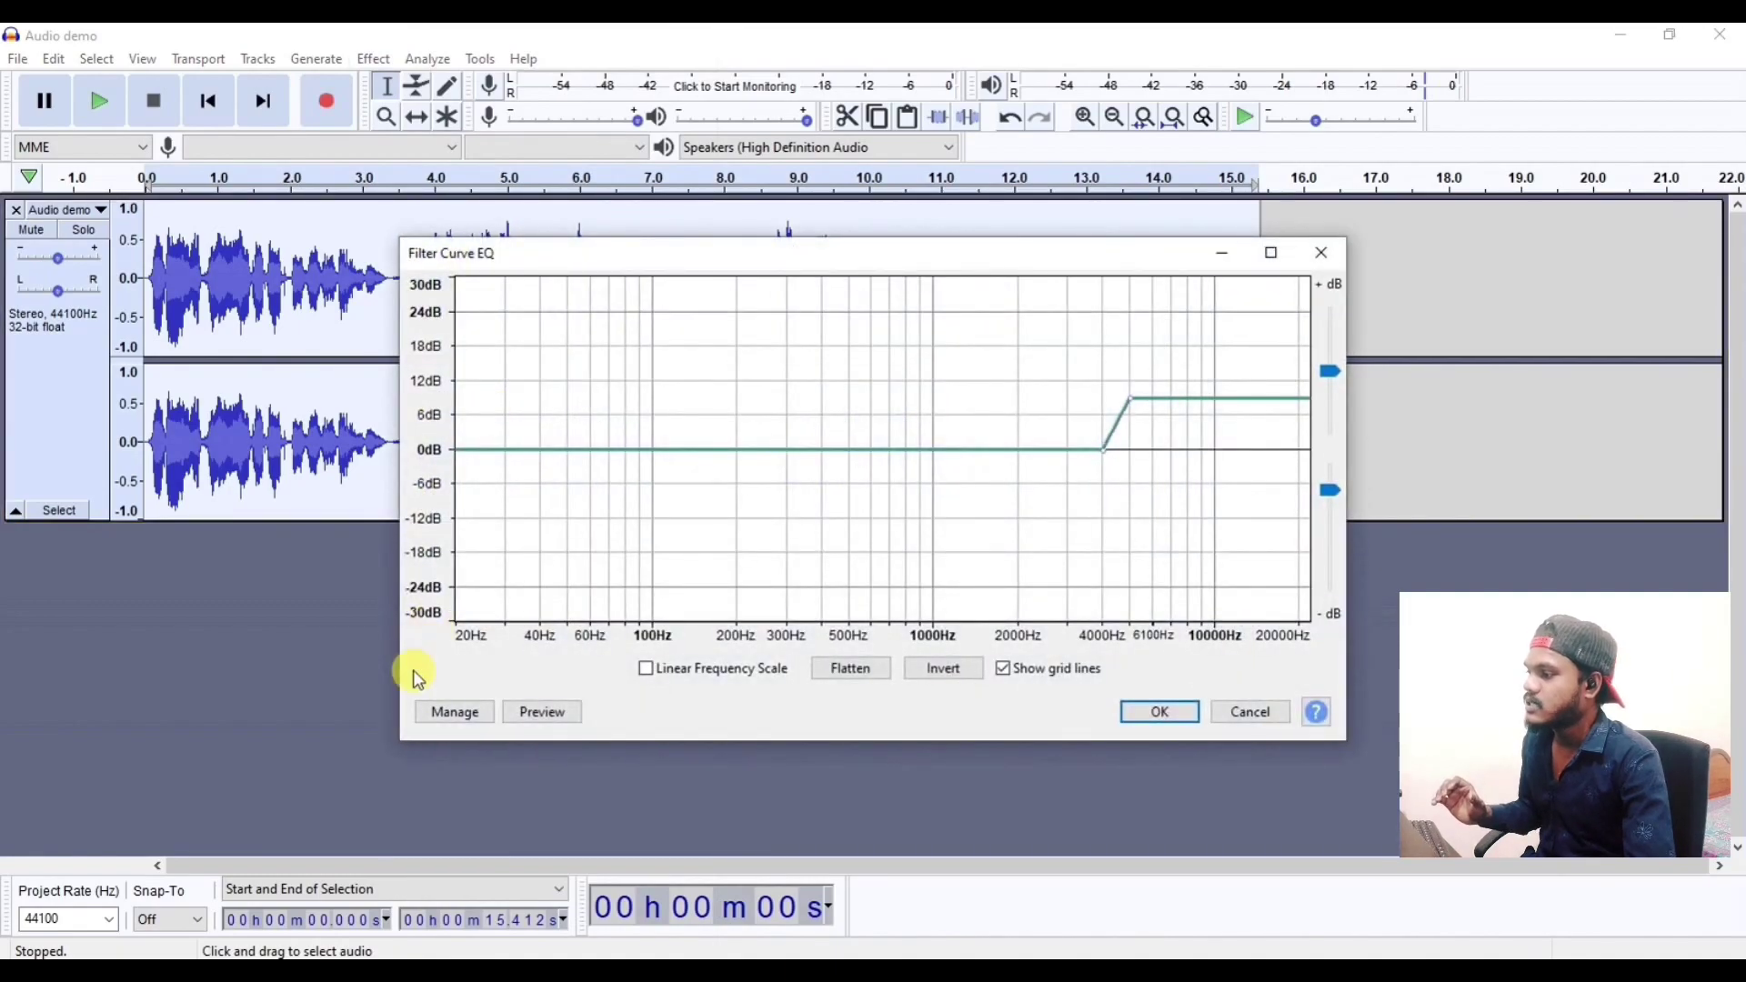
click(428, 717)
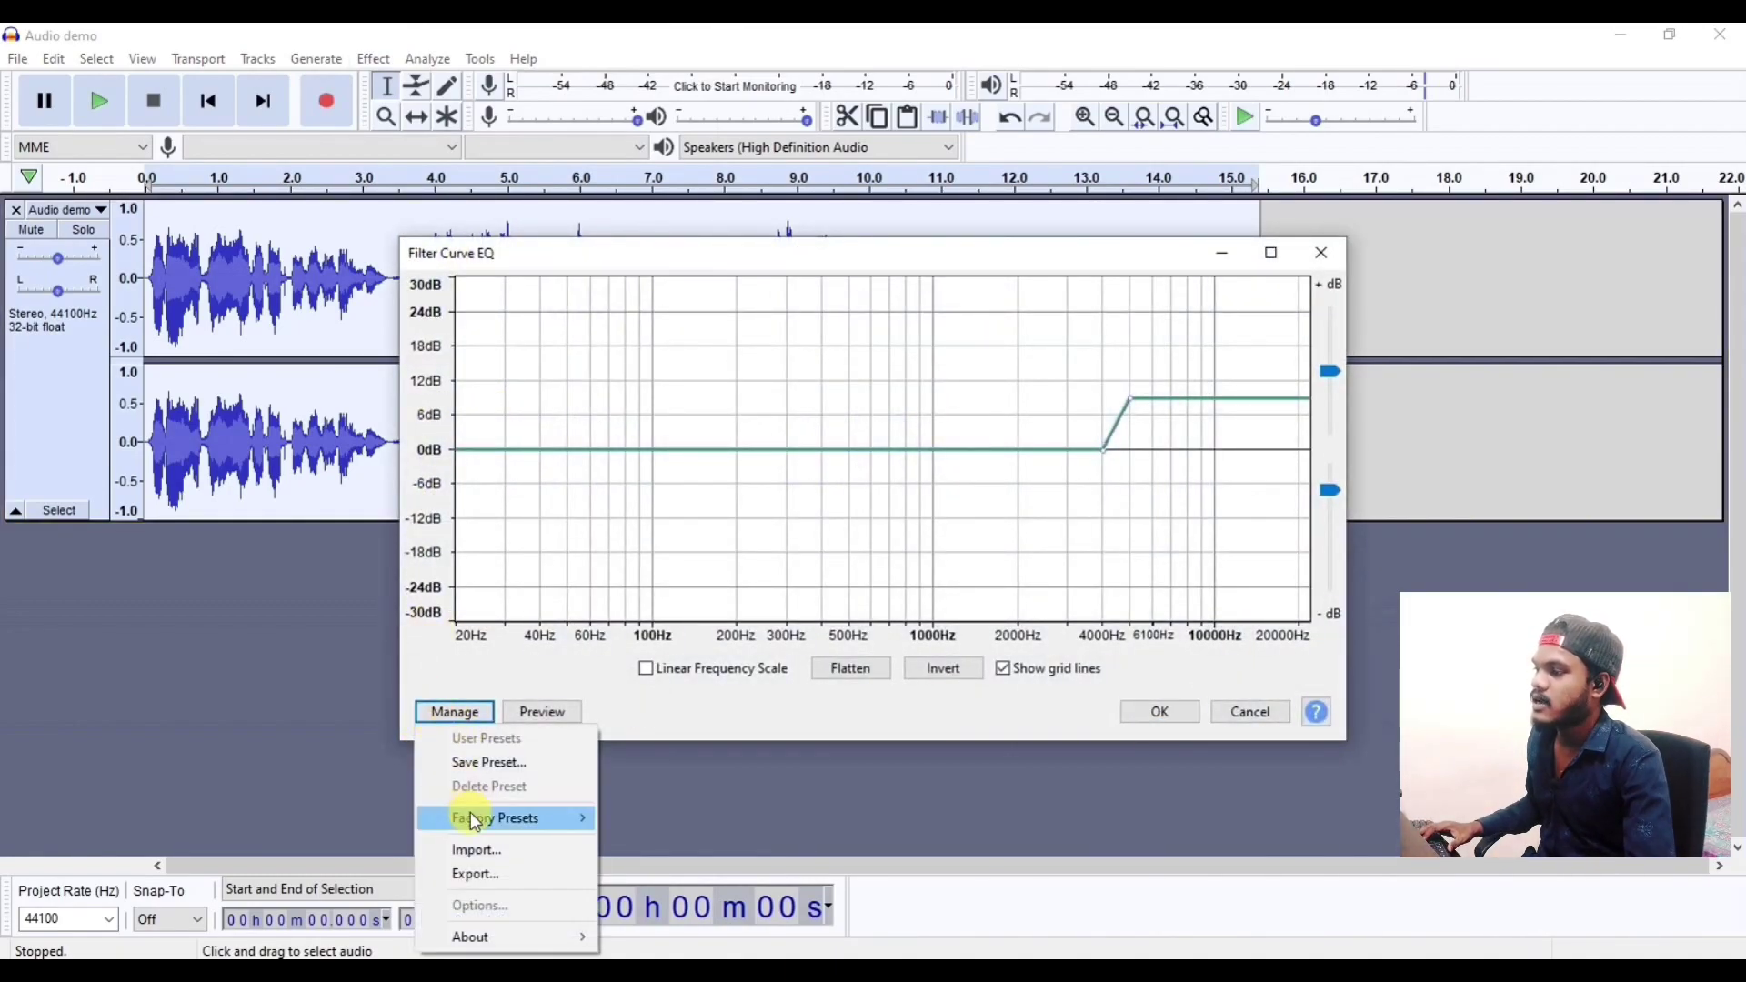
mouse_move(471, 812)
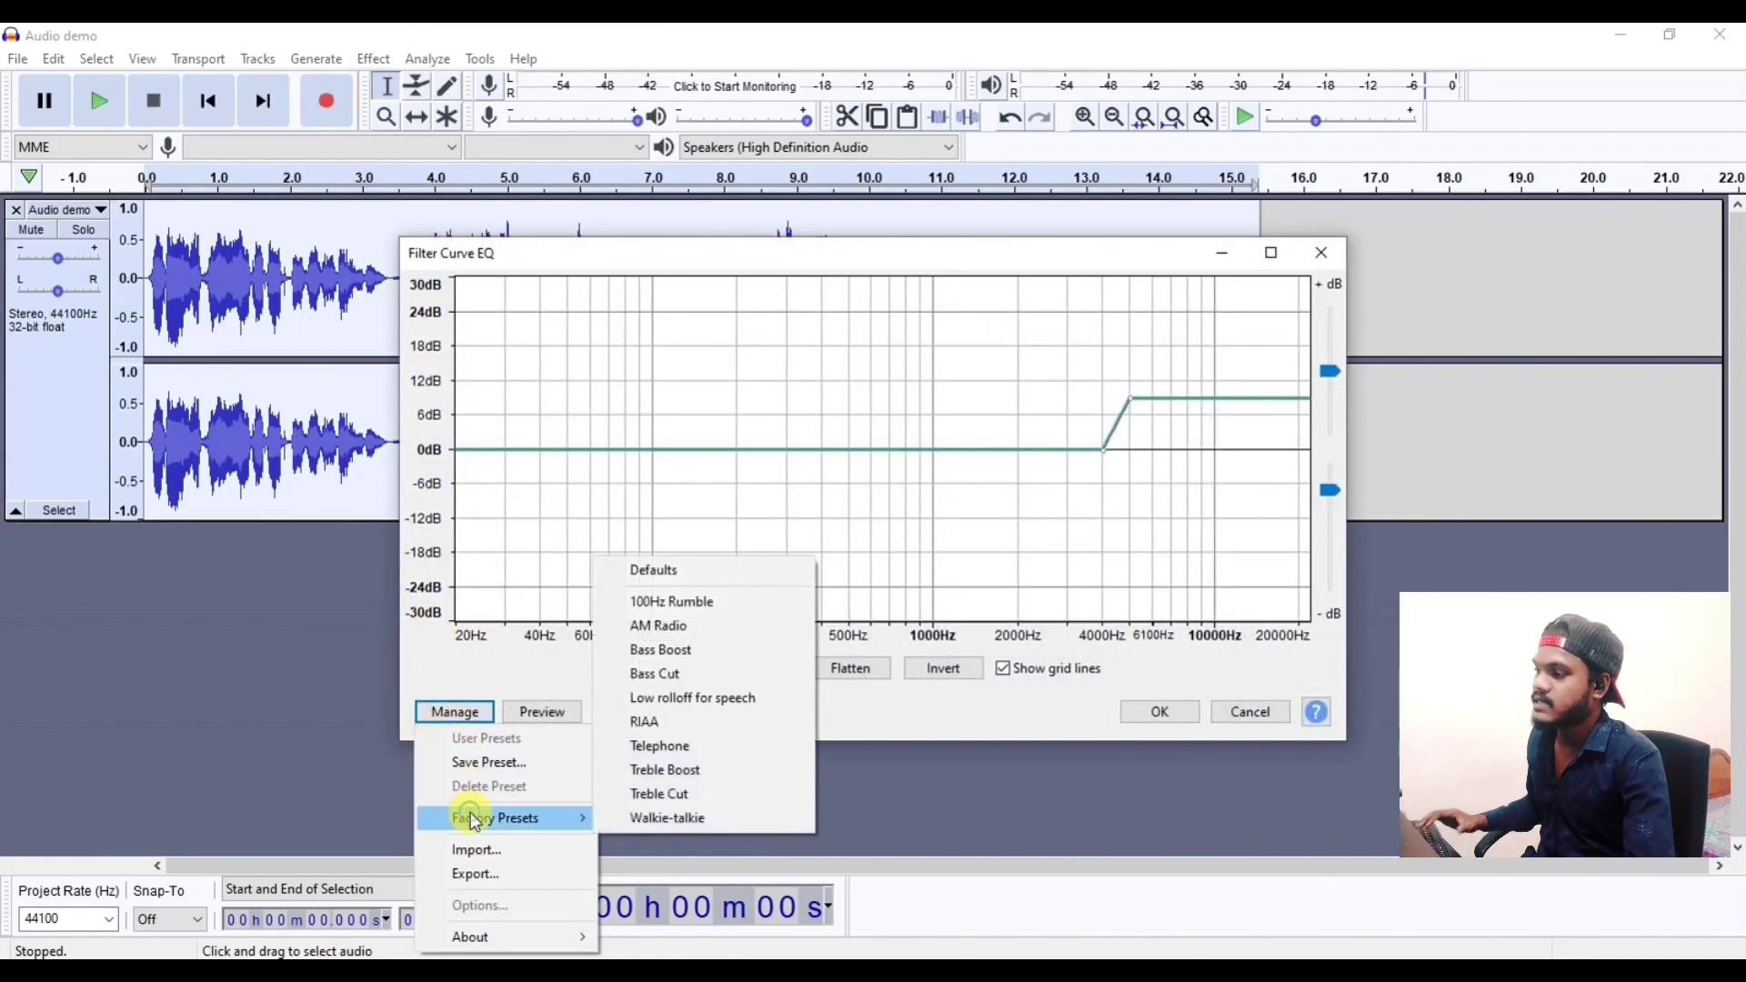
click(699, 655)
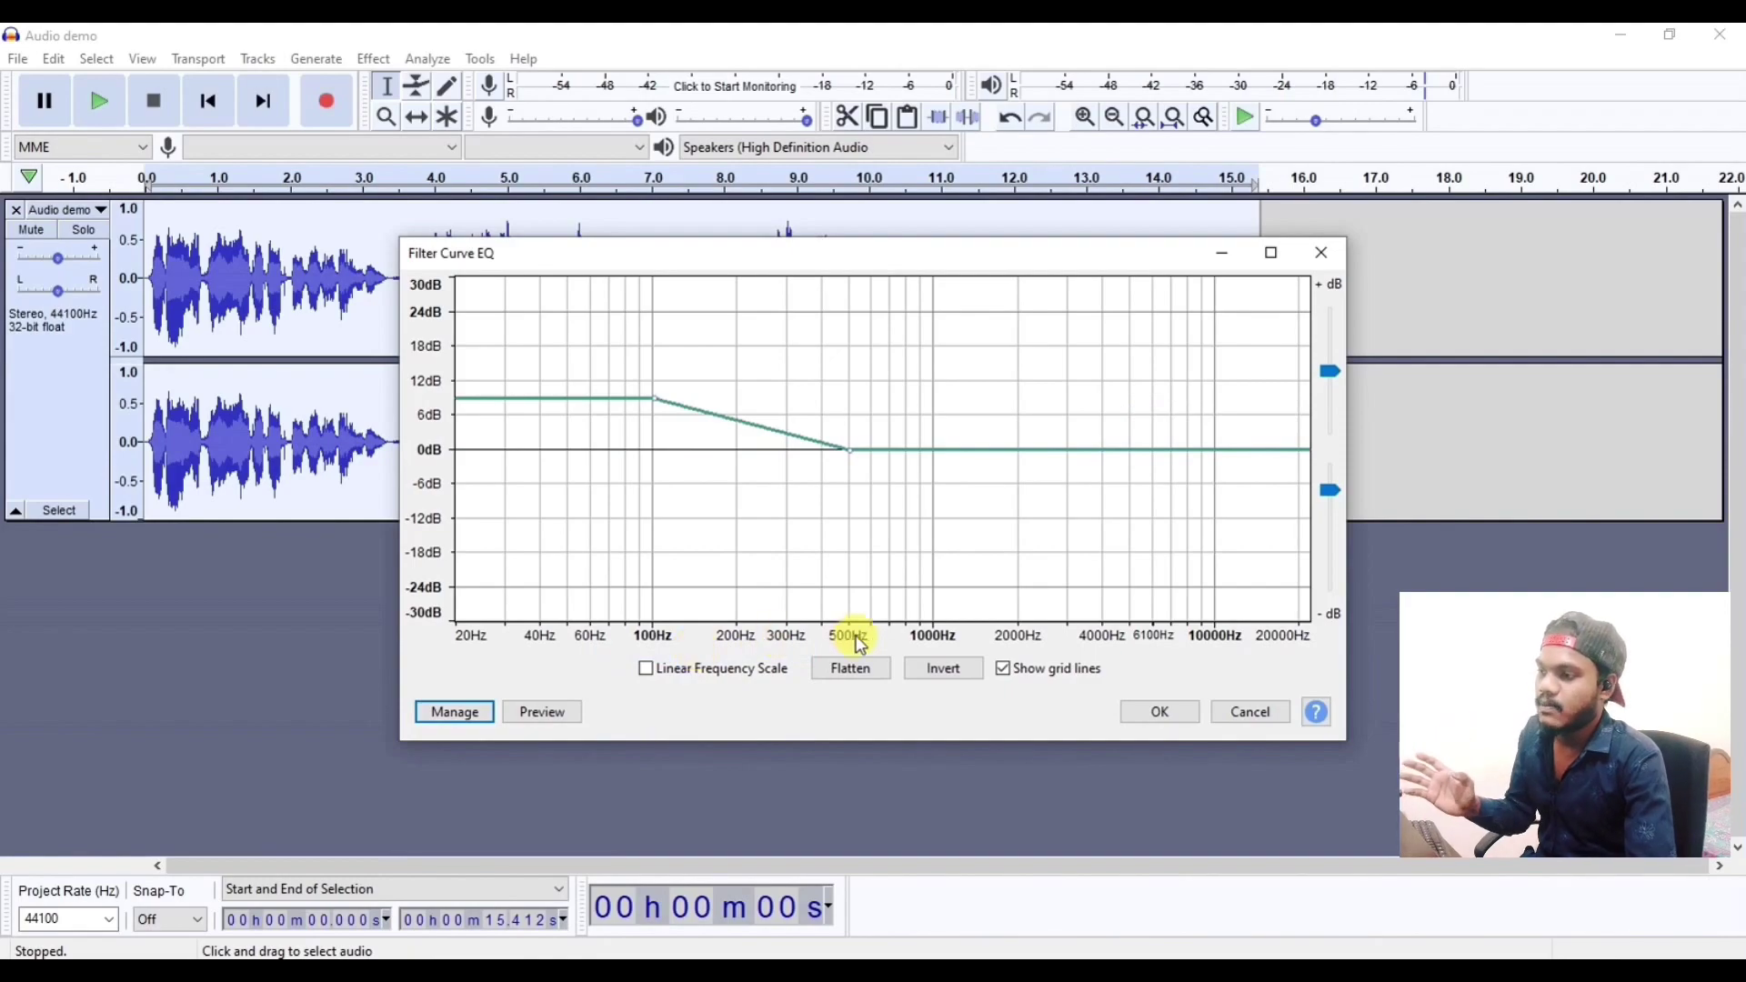
click(1162, 719)
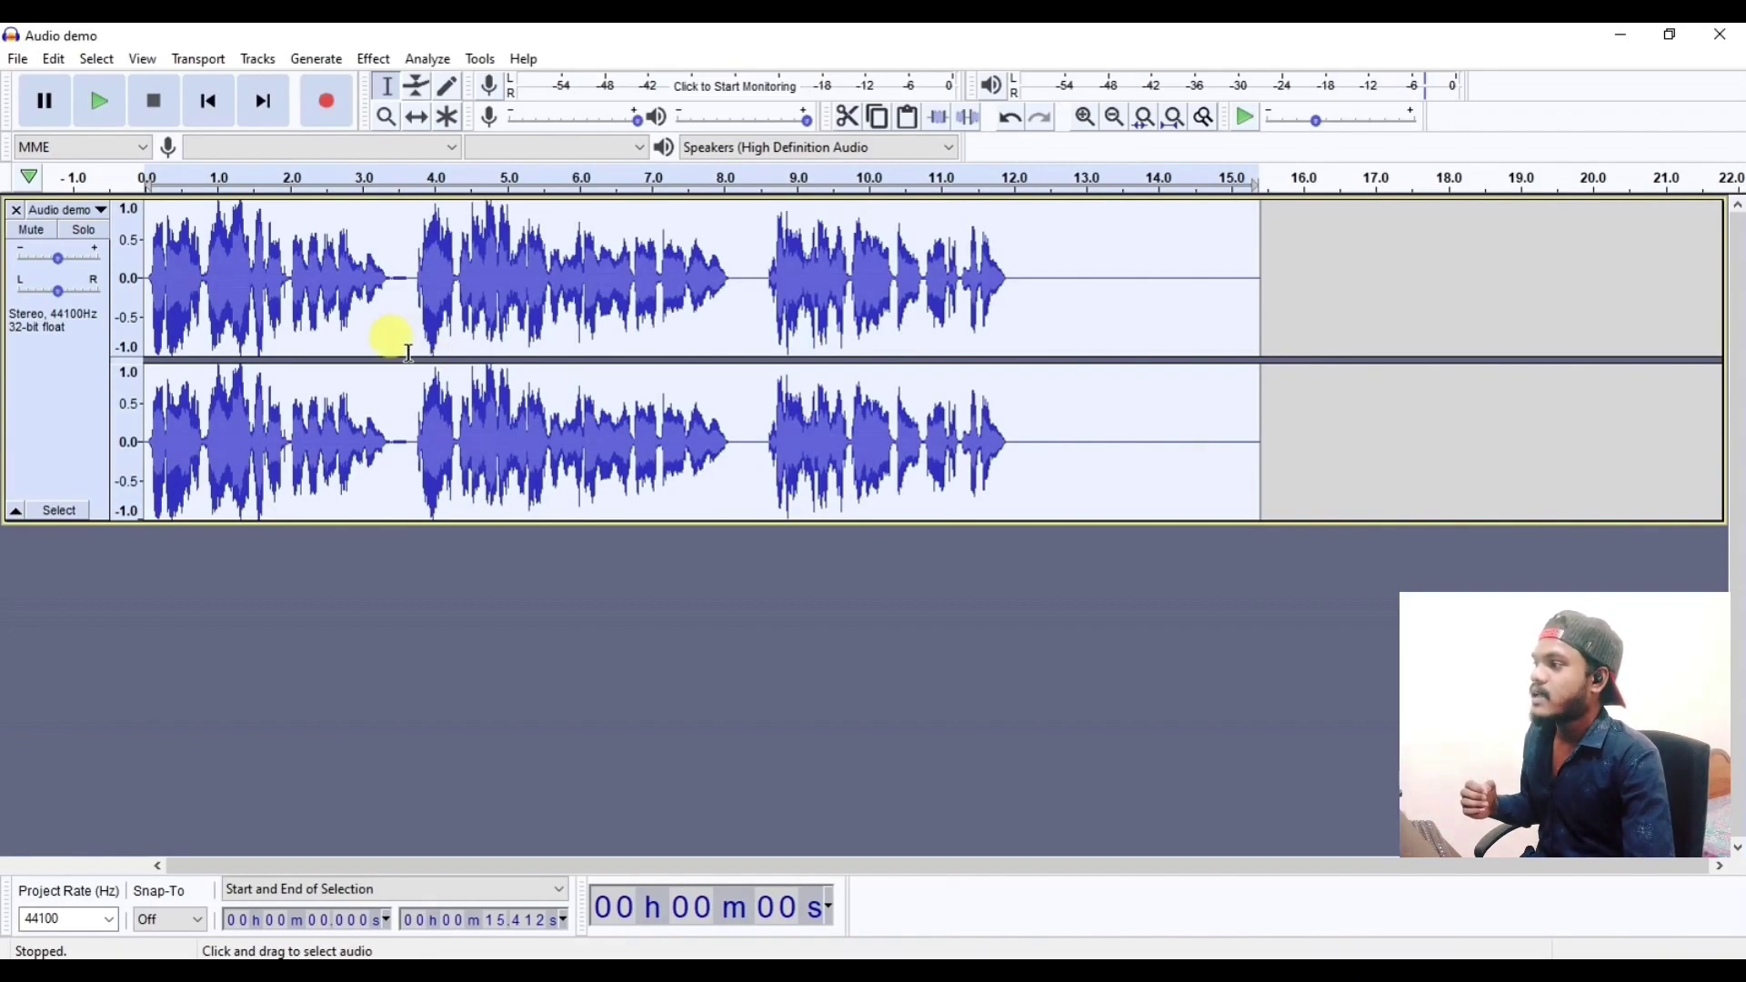
- Normalize the bass-boosted clip to a -1.0 dB peak with DC offset removal and play back the result
click(374, 59)
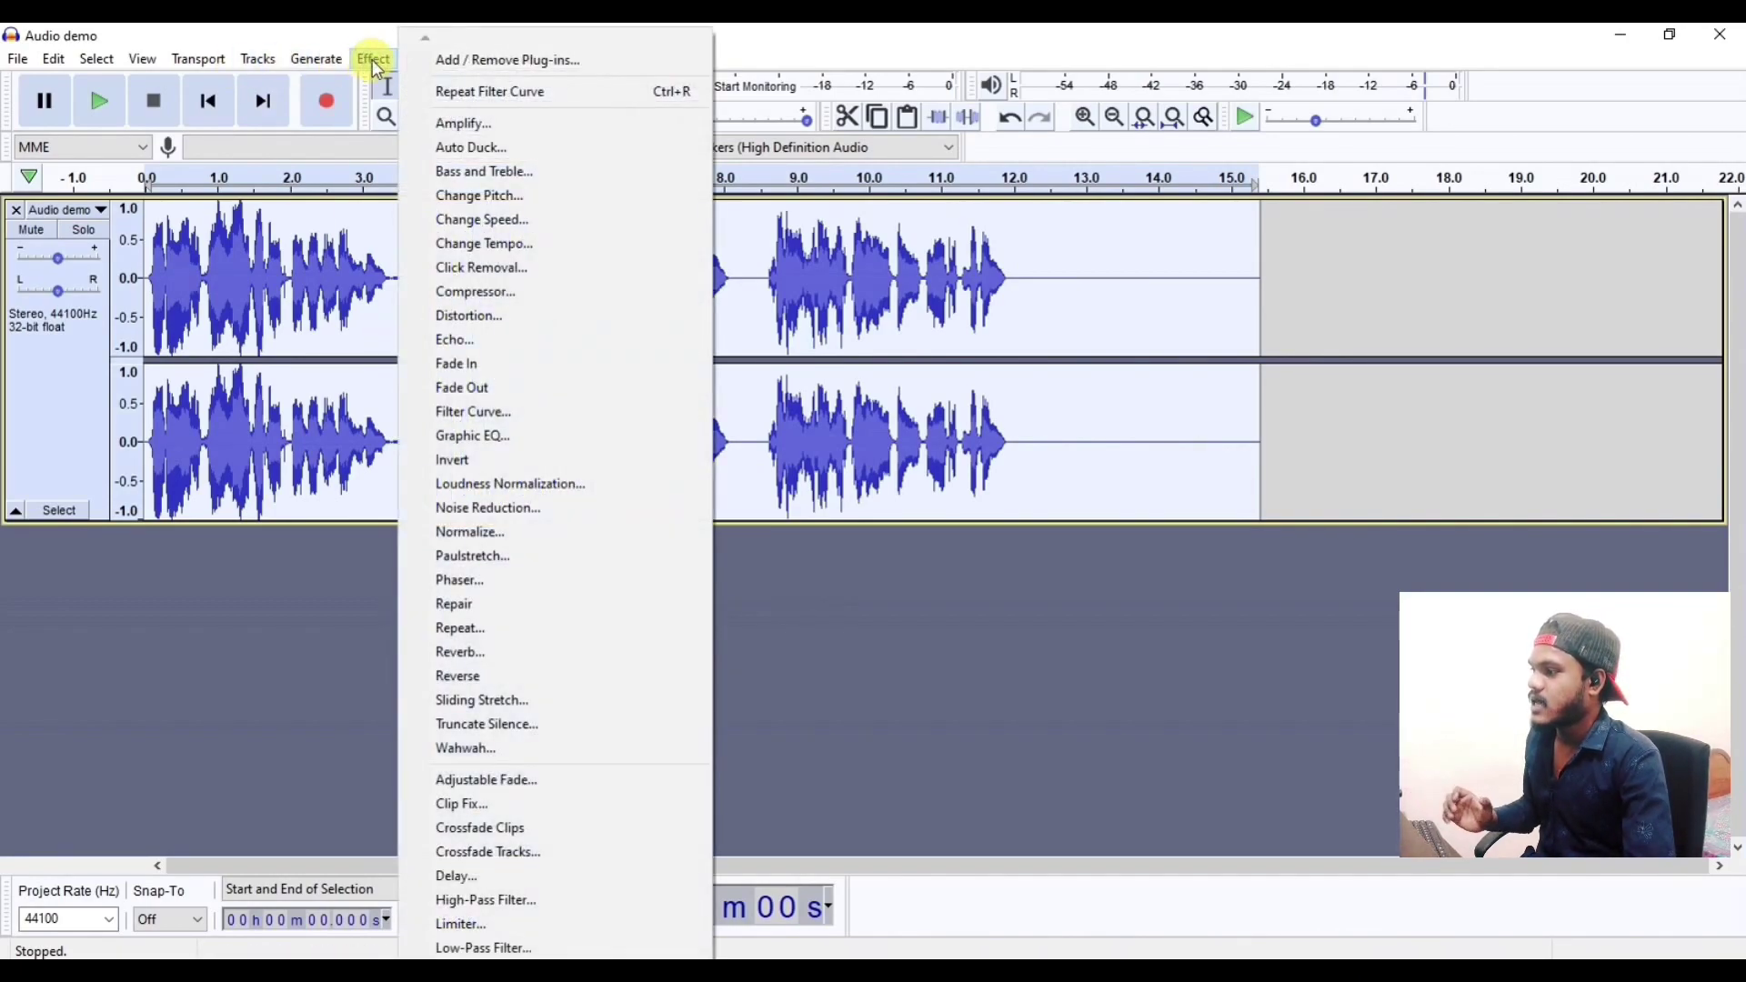
click(480, 536)
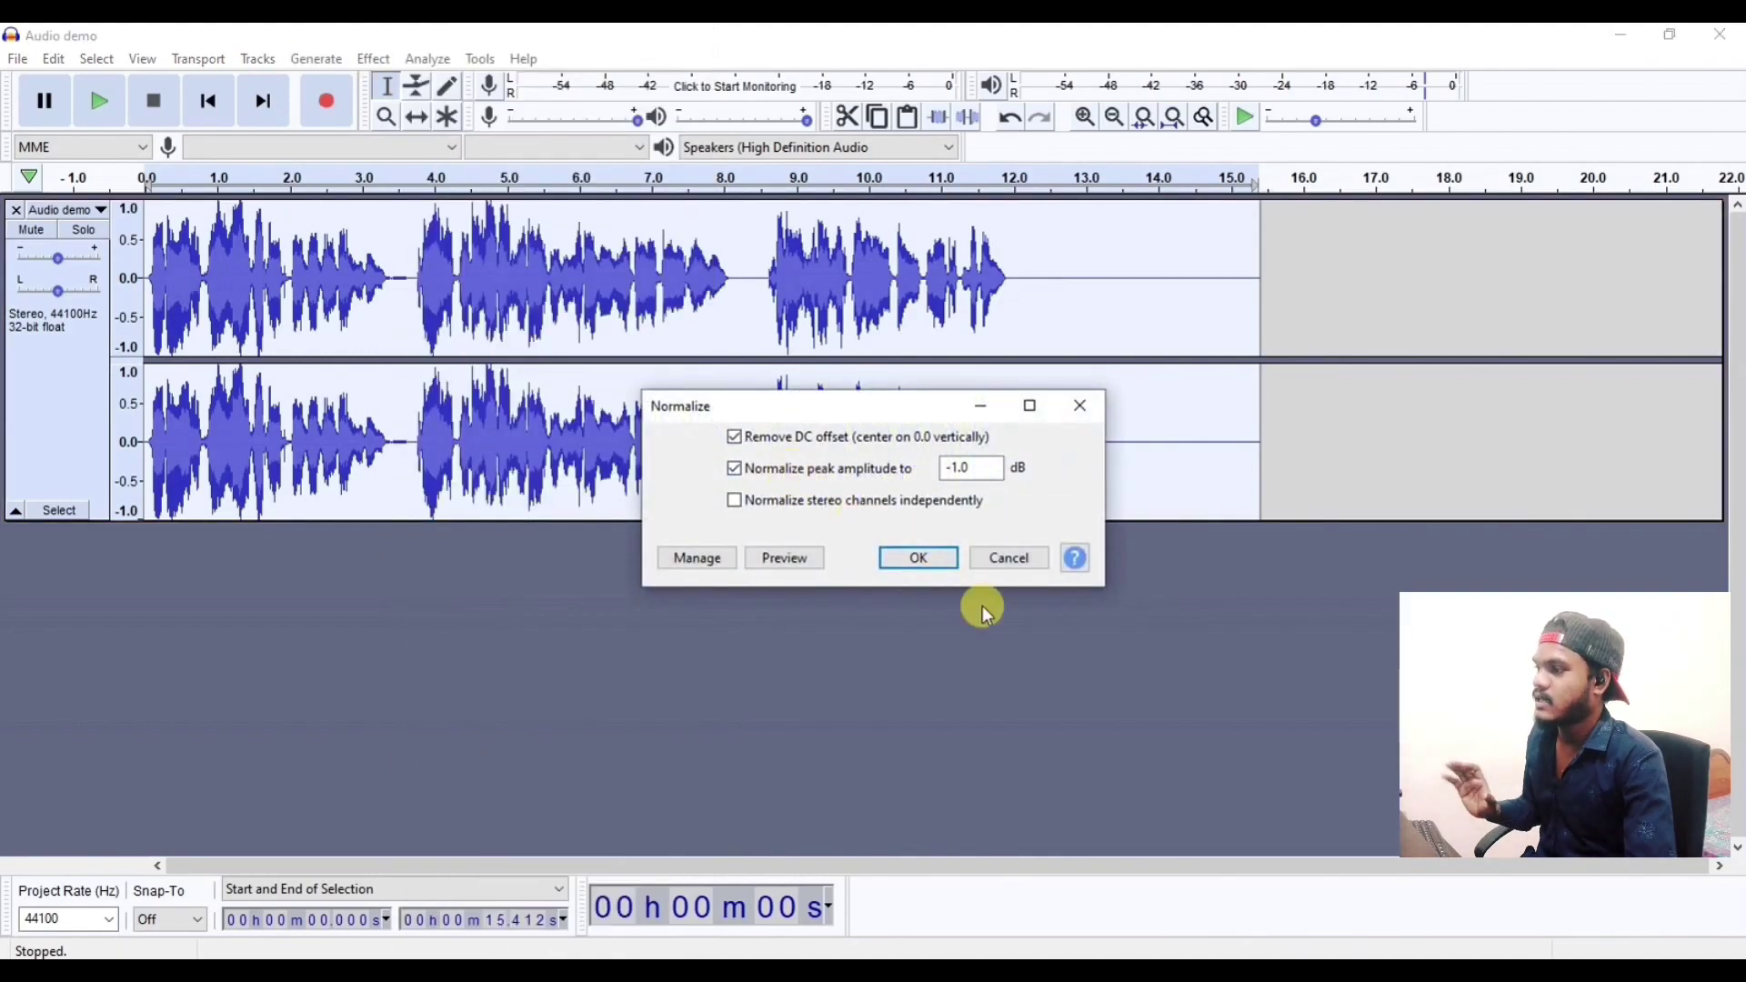
key(Return)
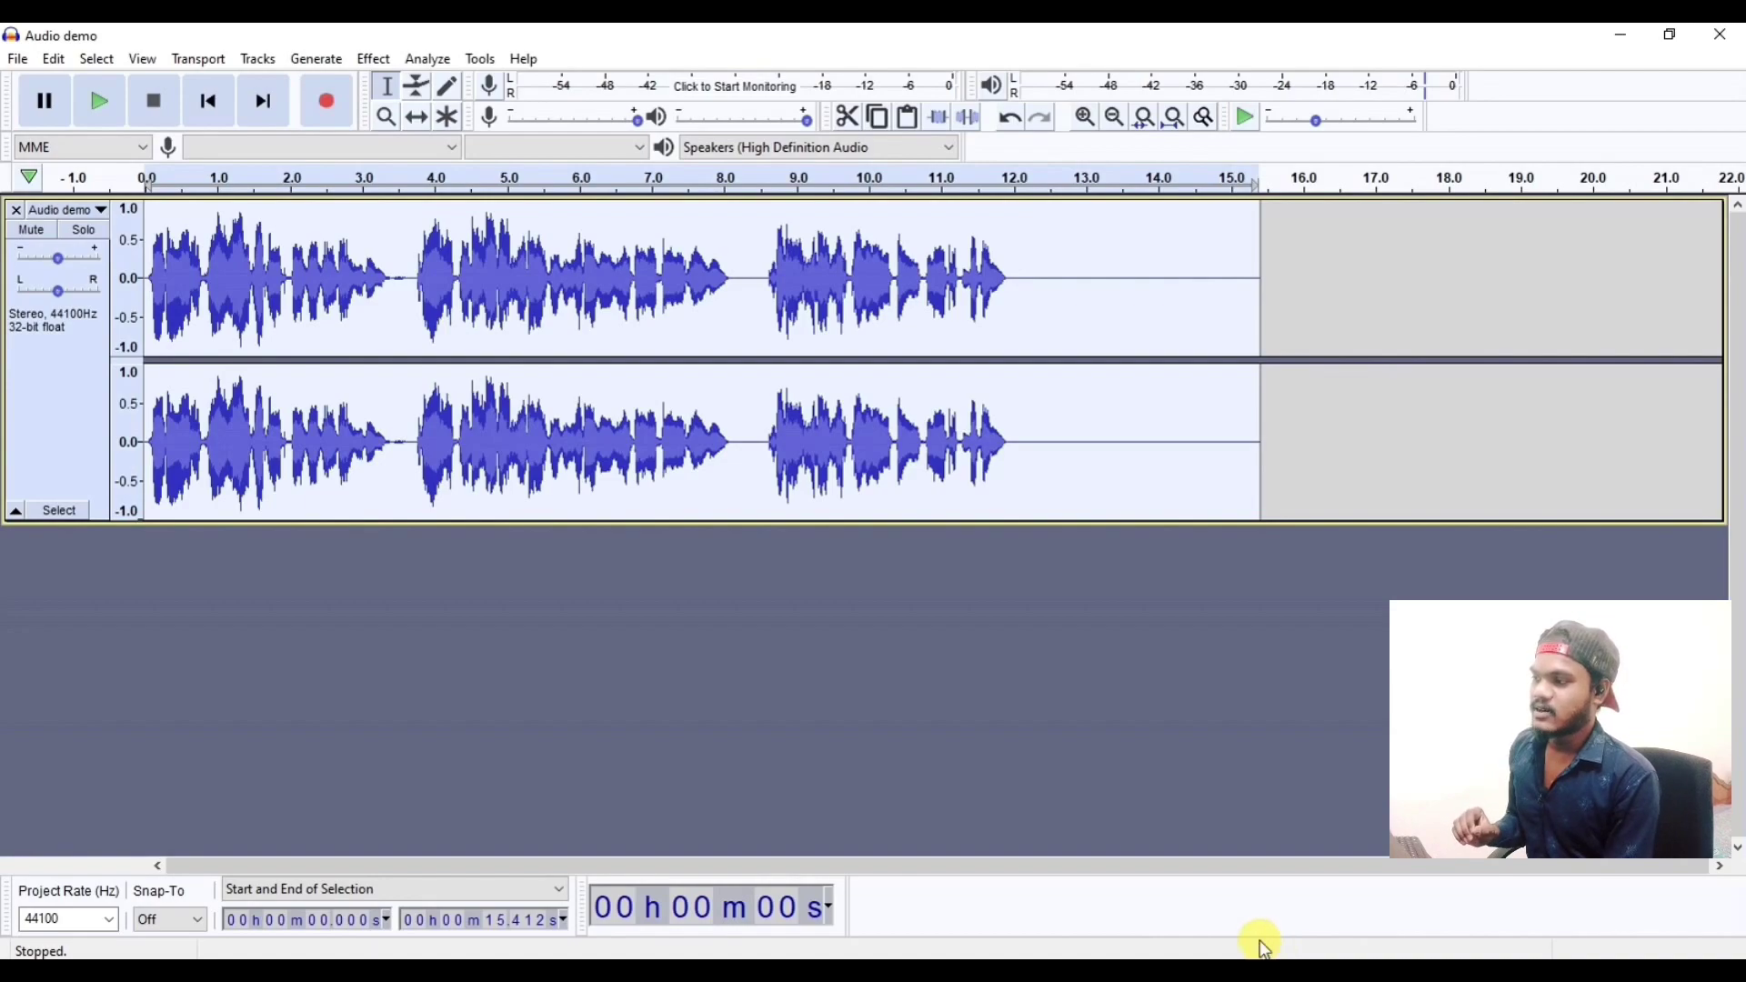
key(space)
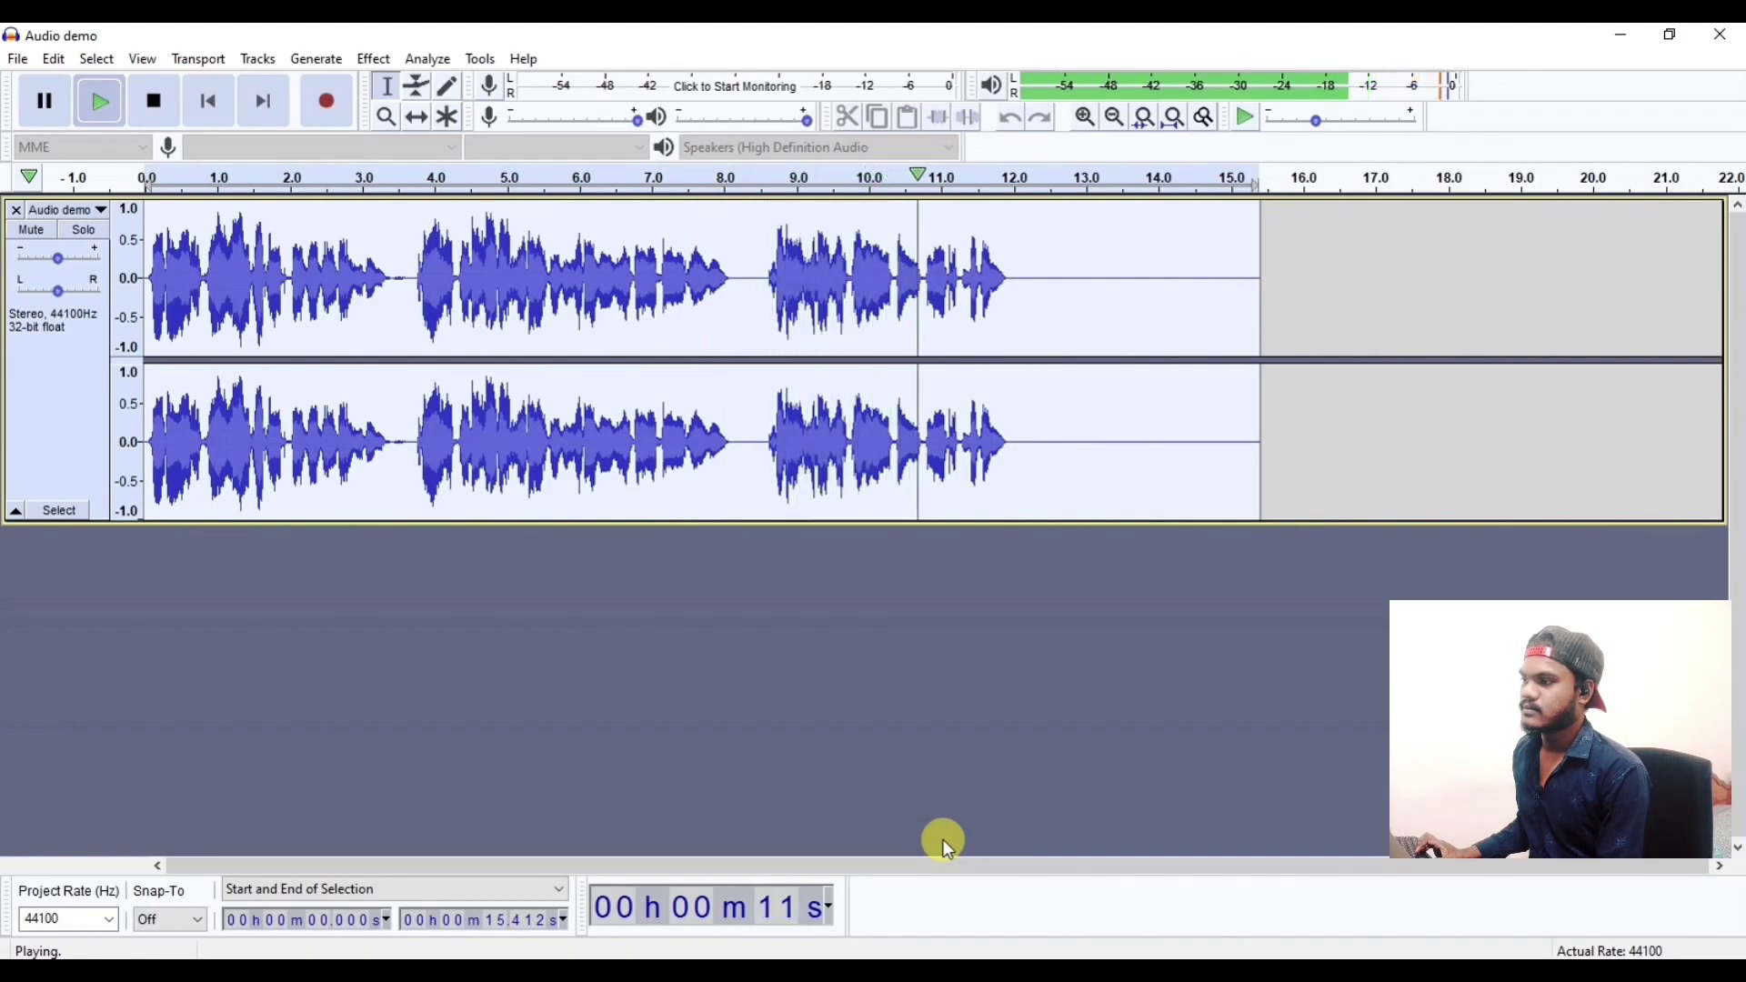
key(space)
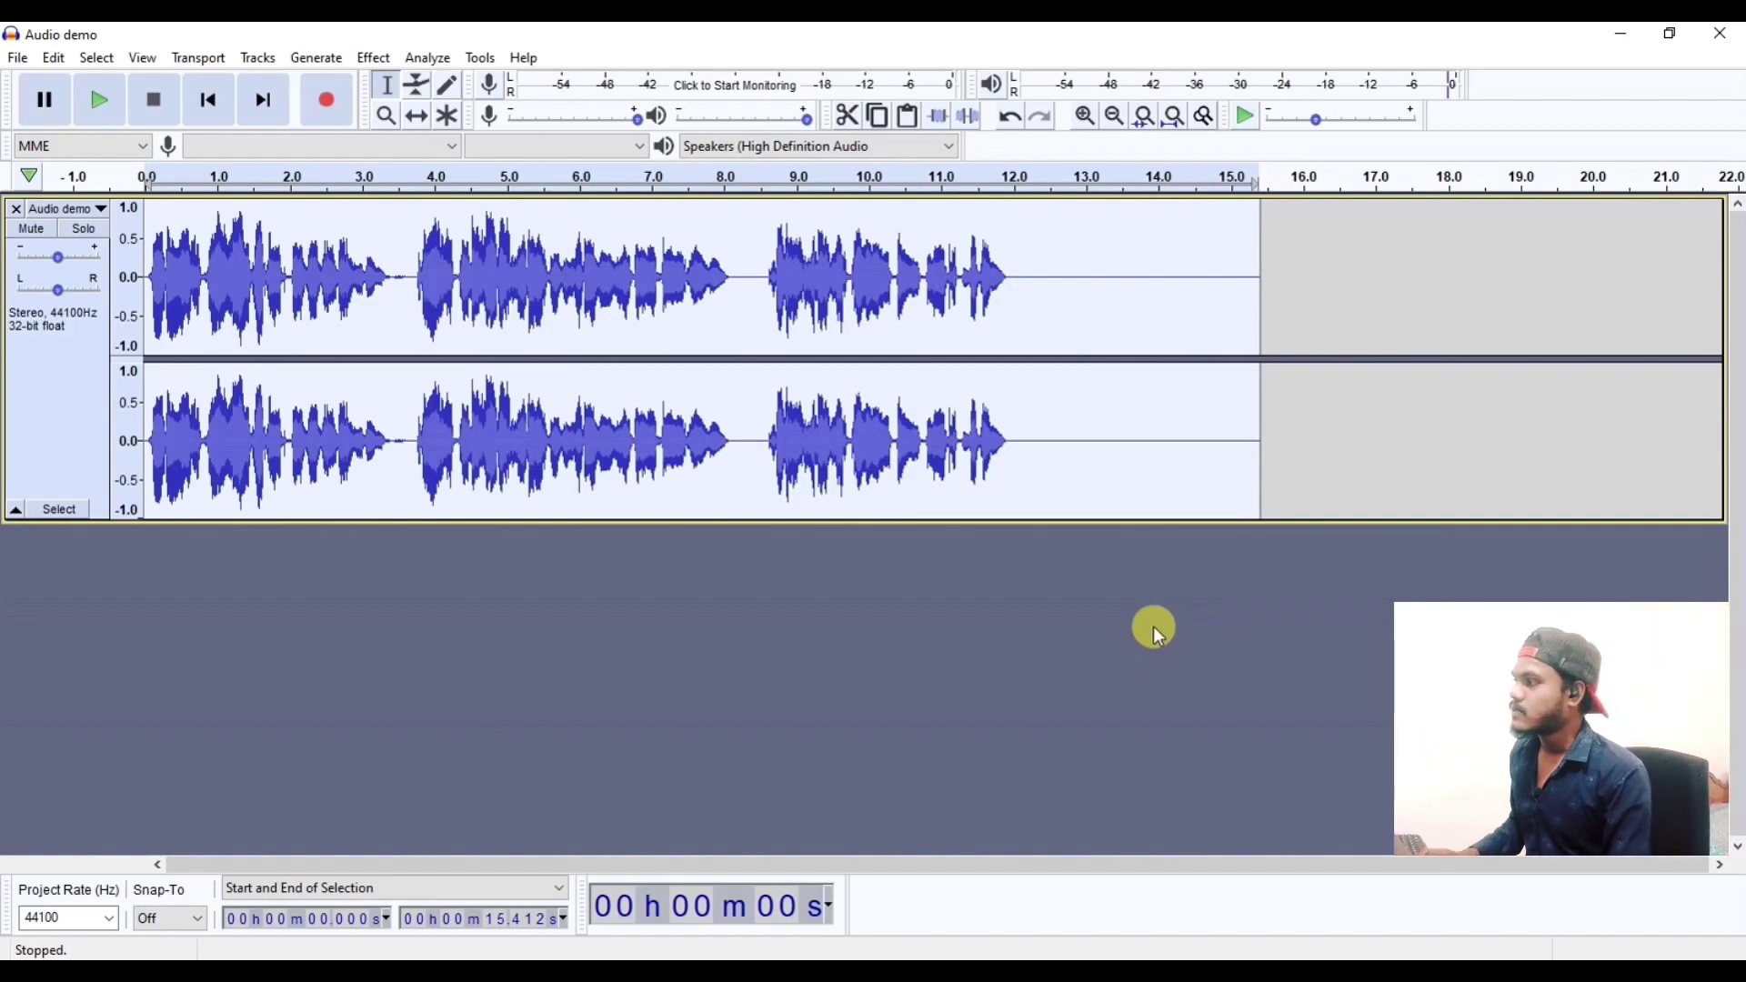
- Export the recording to the Desktop as a signed 16-bit PCM WAV file named Audio 1, keeping the existing metadata tags
click(18, 59)
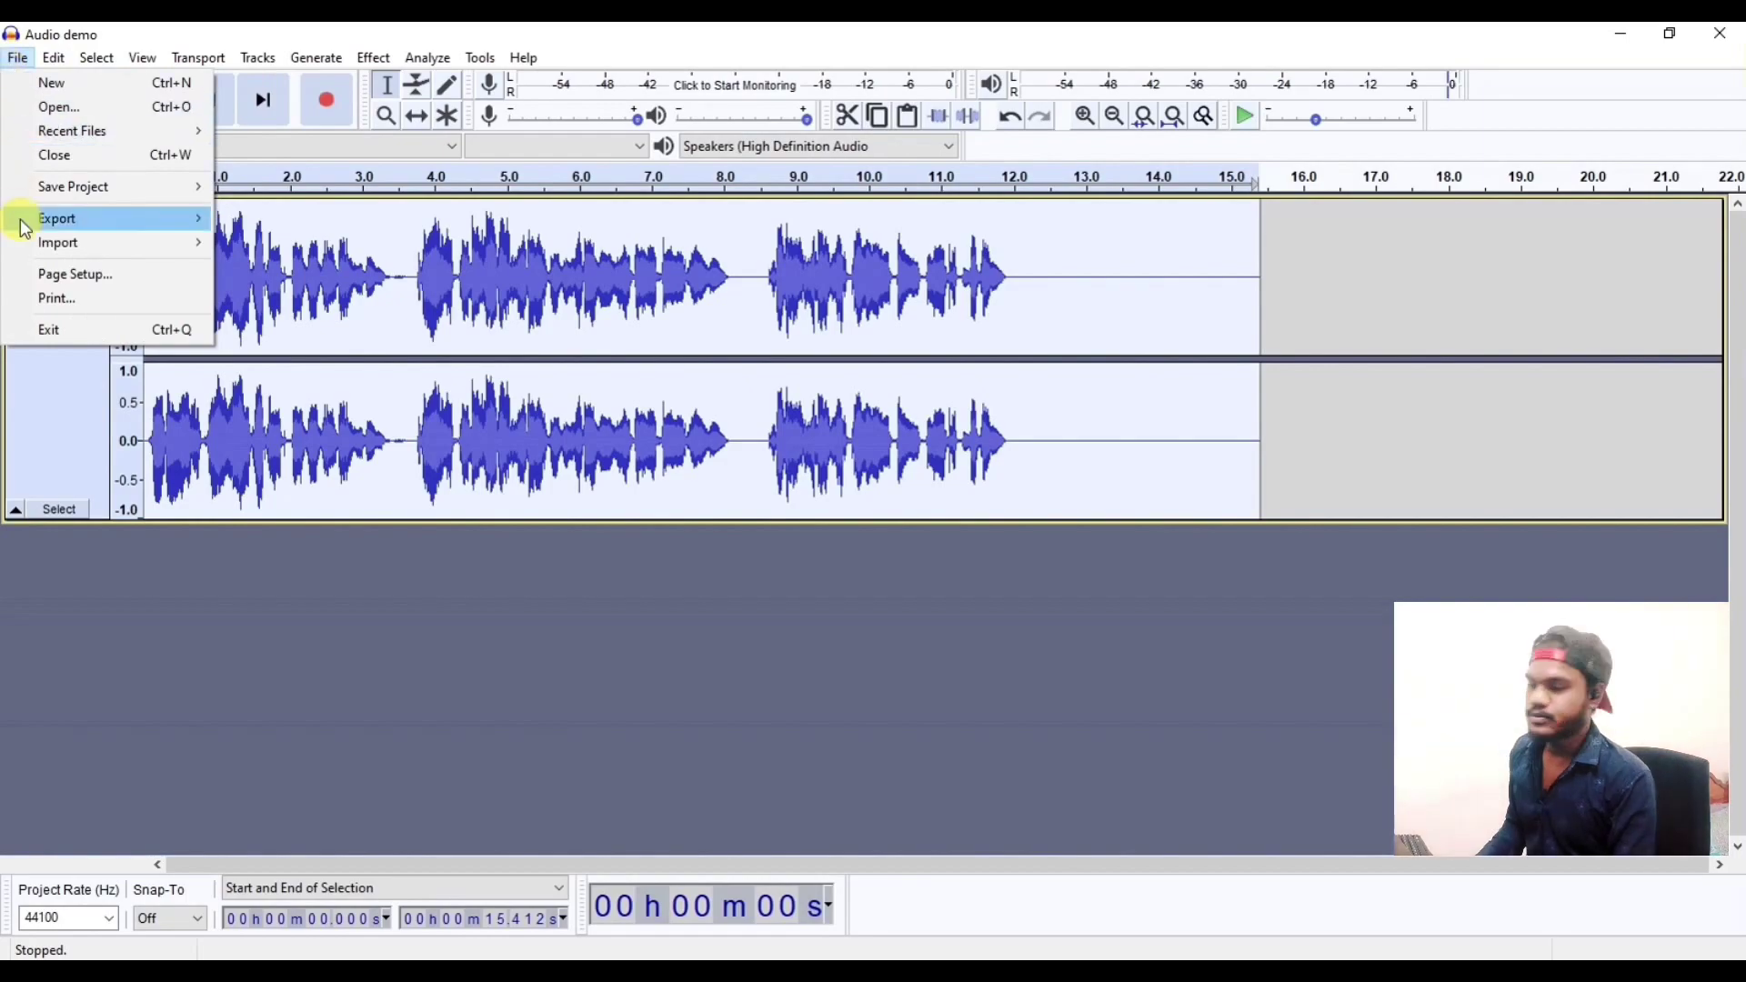
mouse_move(27, 227)
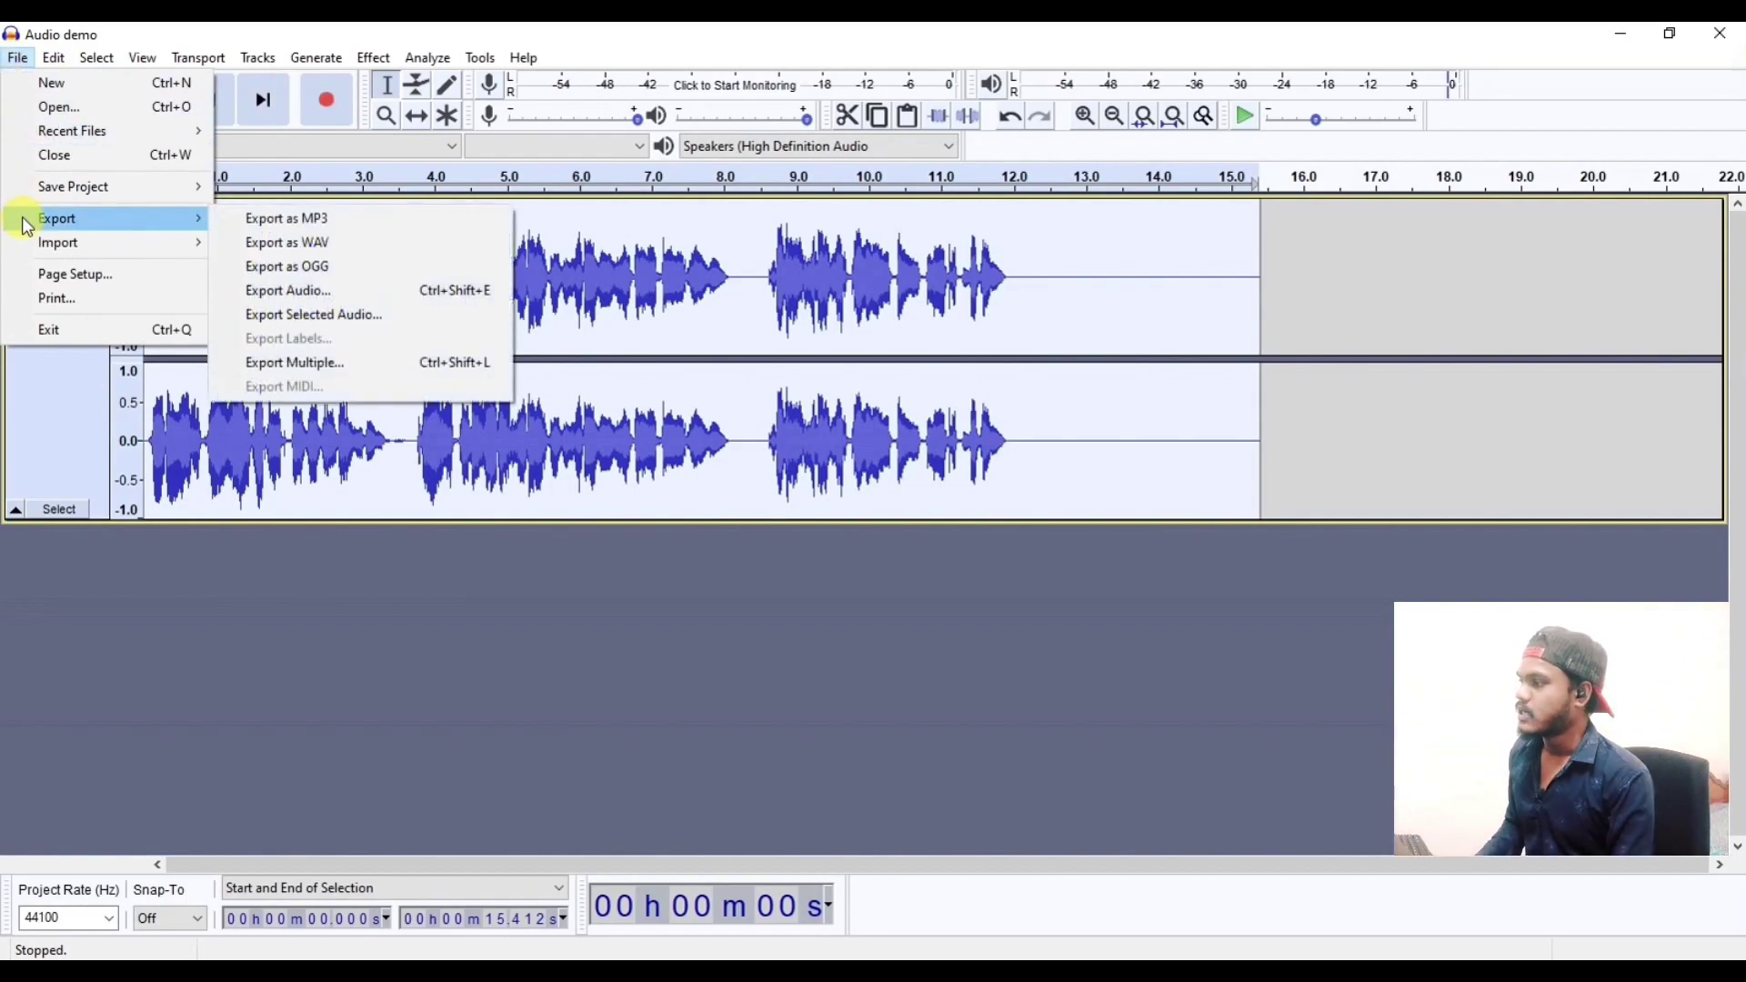
click(318, 244)
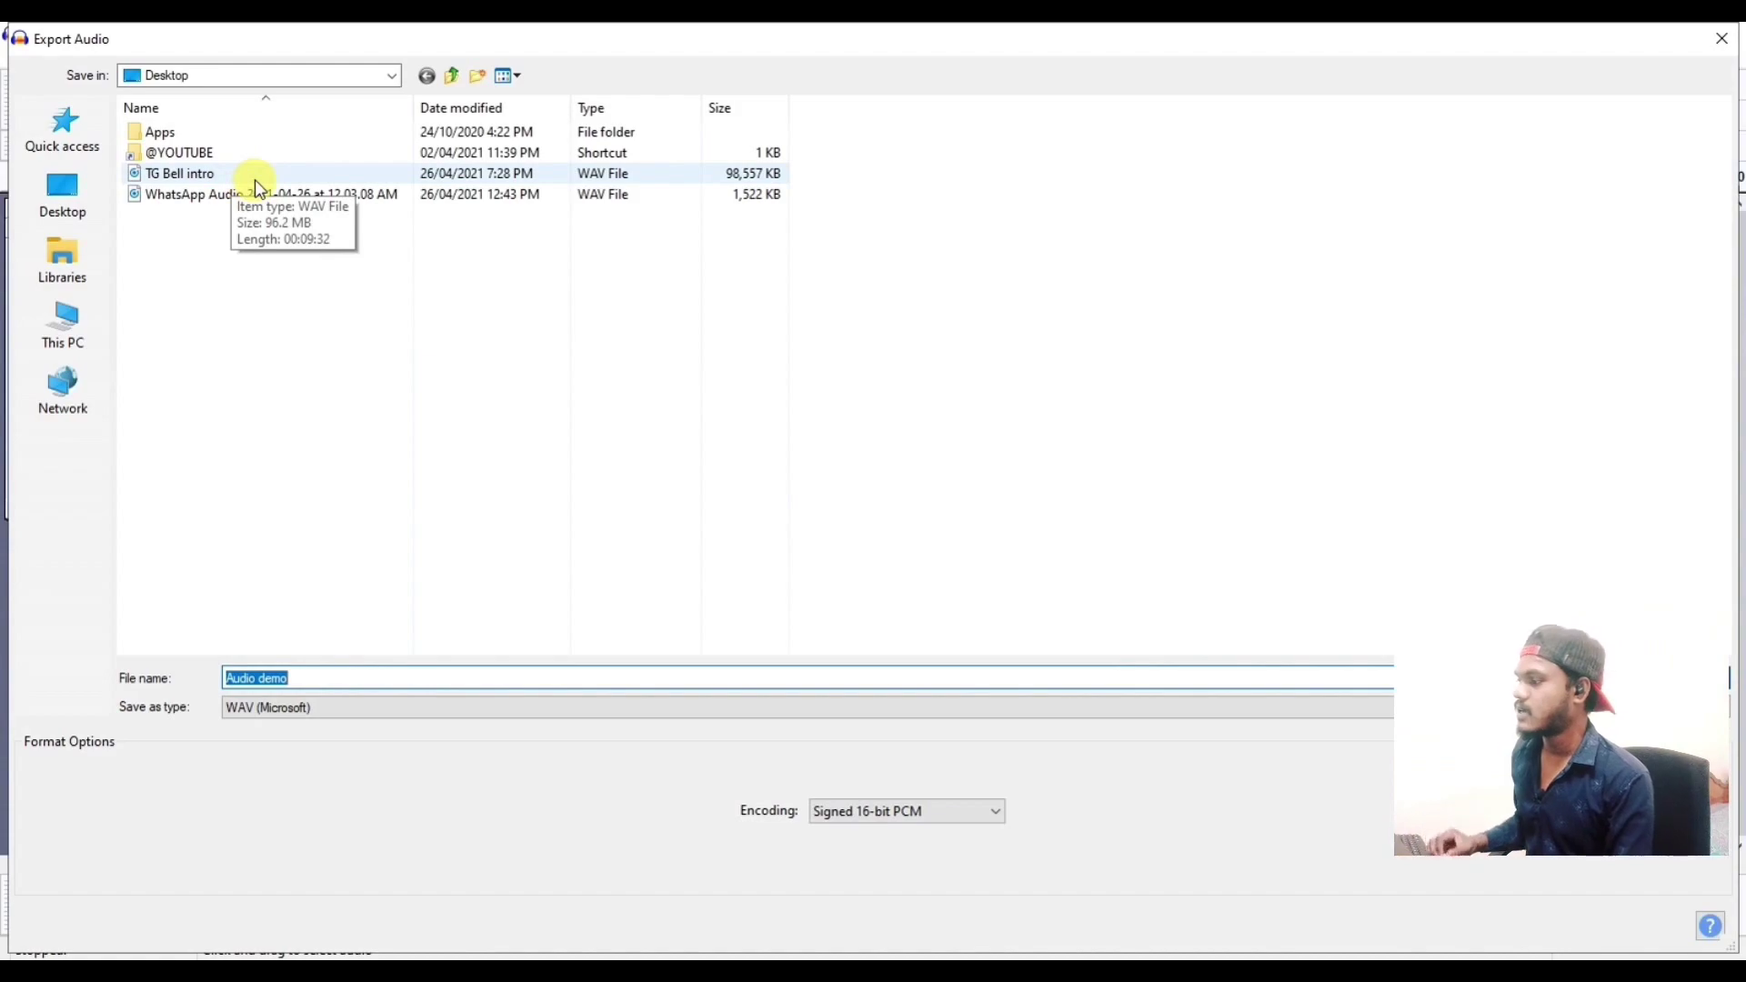
click(328, 672)
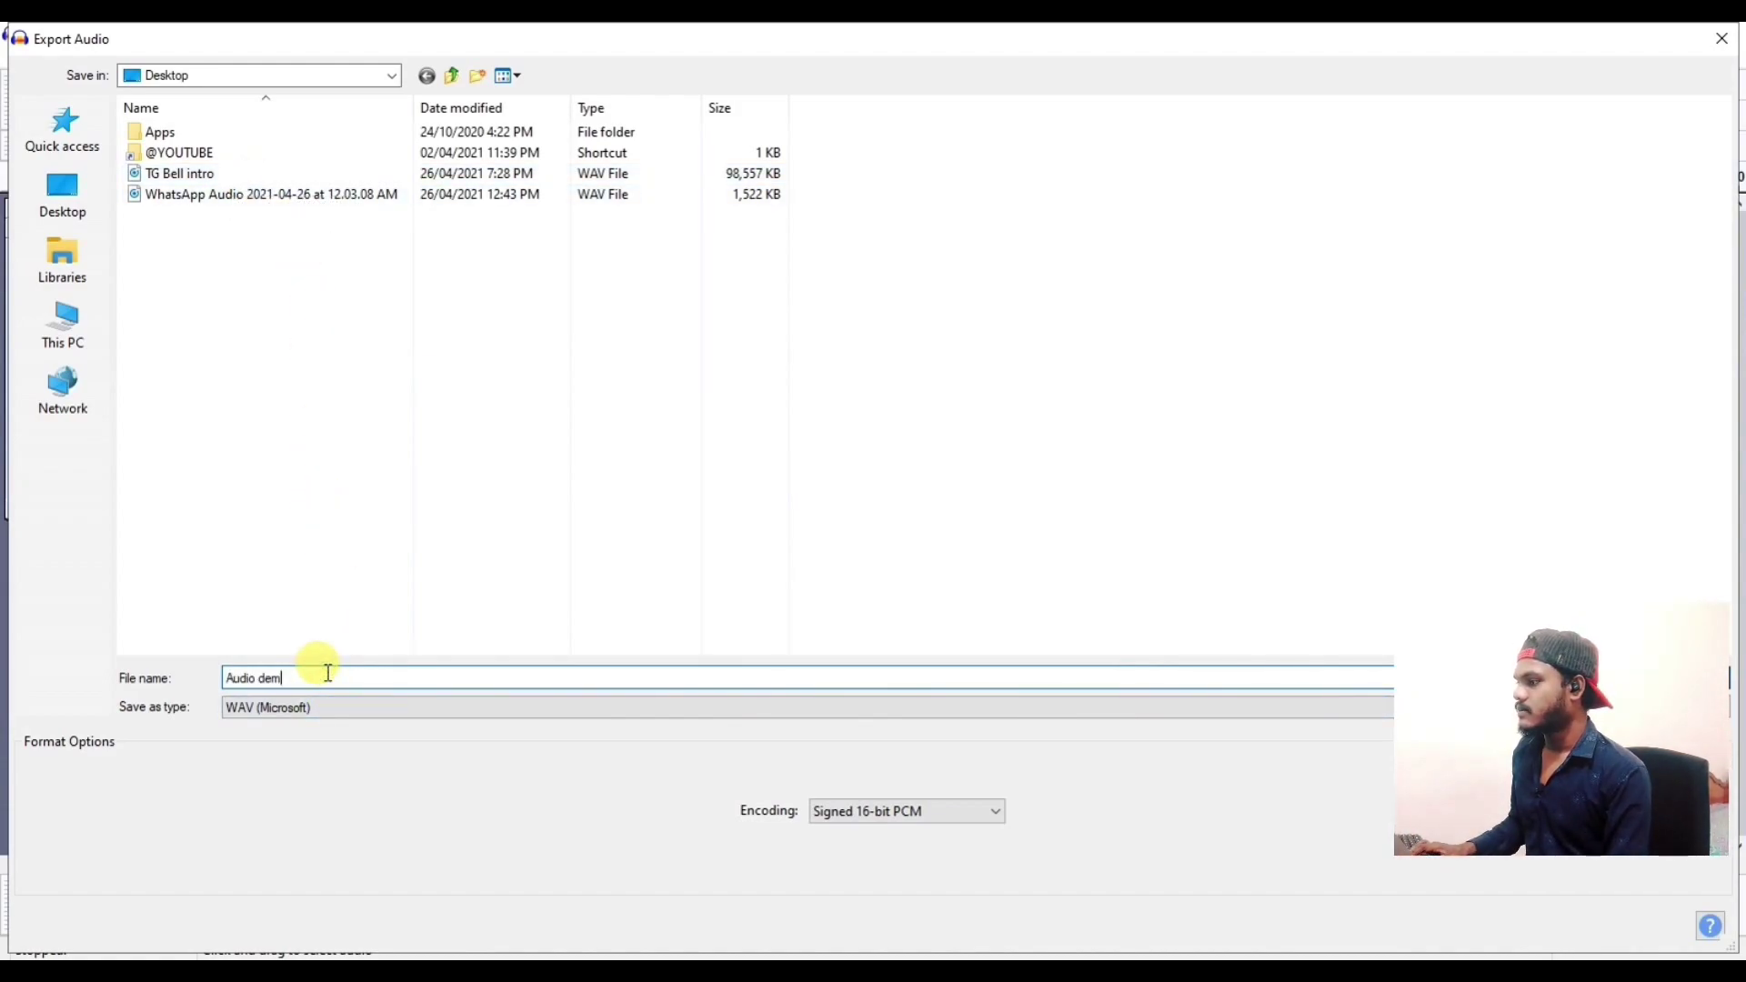
key(BackSpace)
key(BackSpace)
key(BackSpace)
text(1)
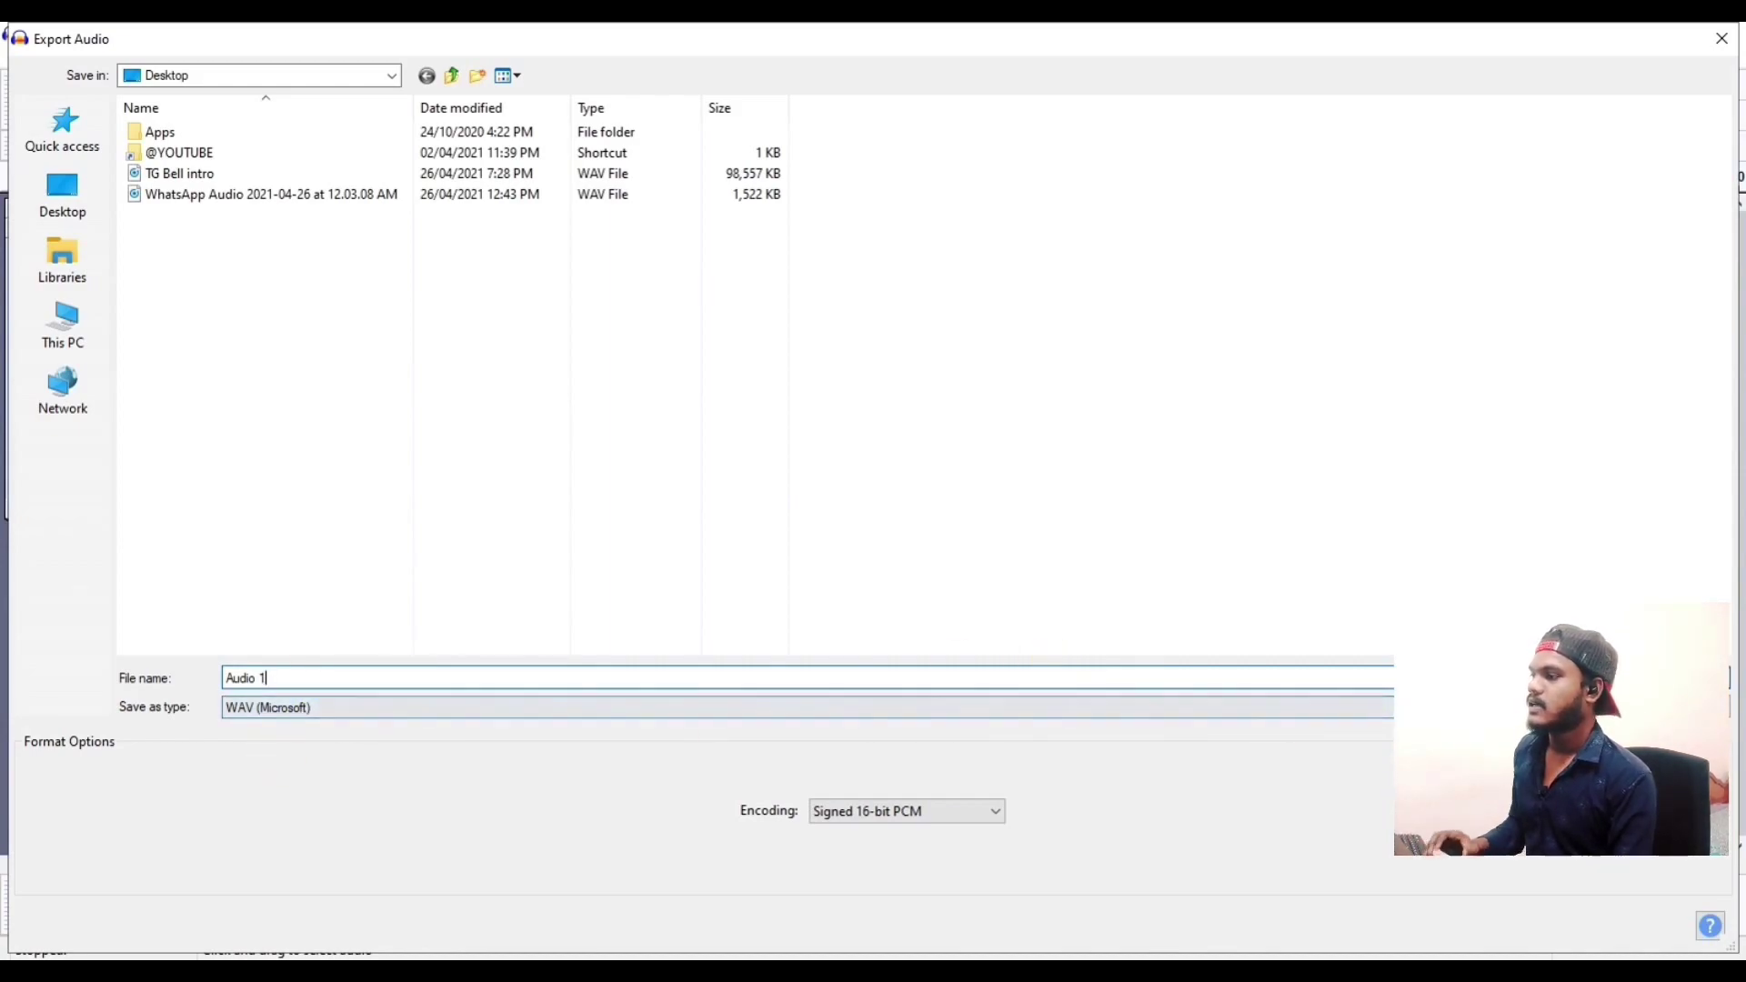
key(Return)
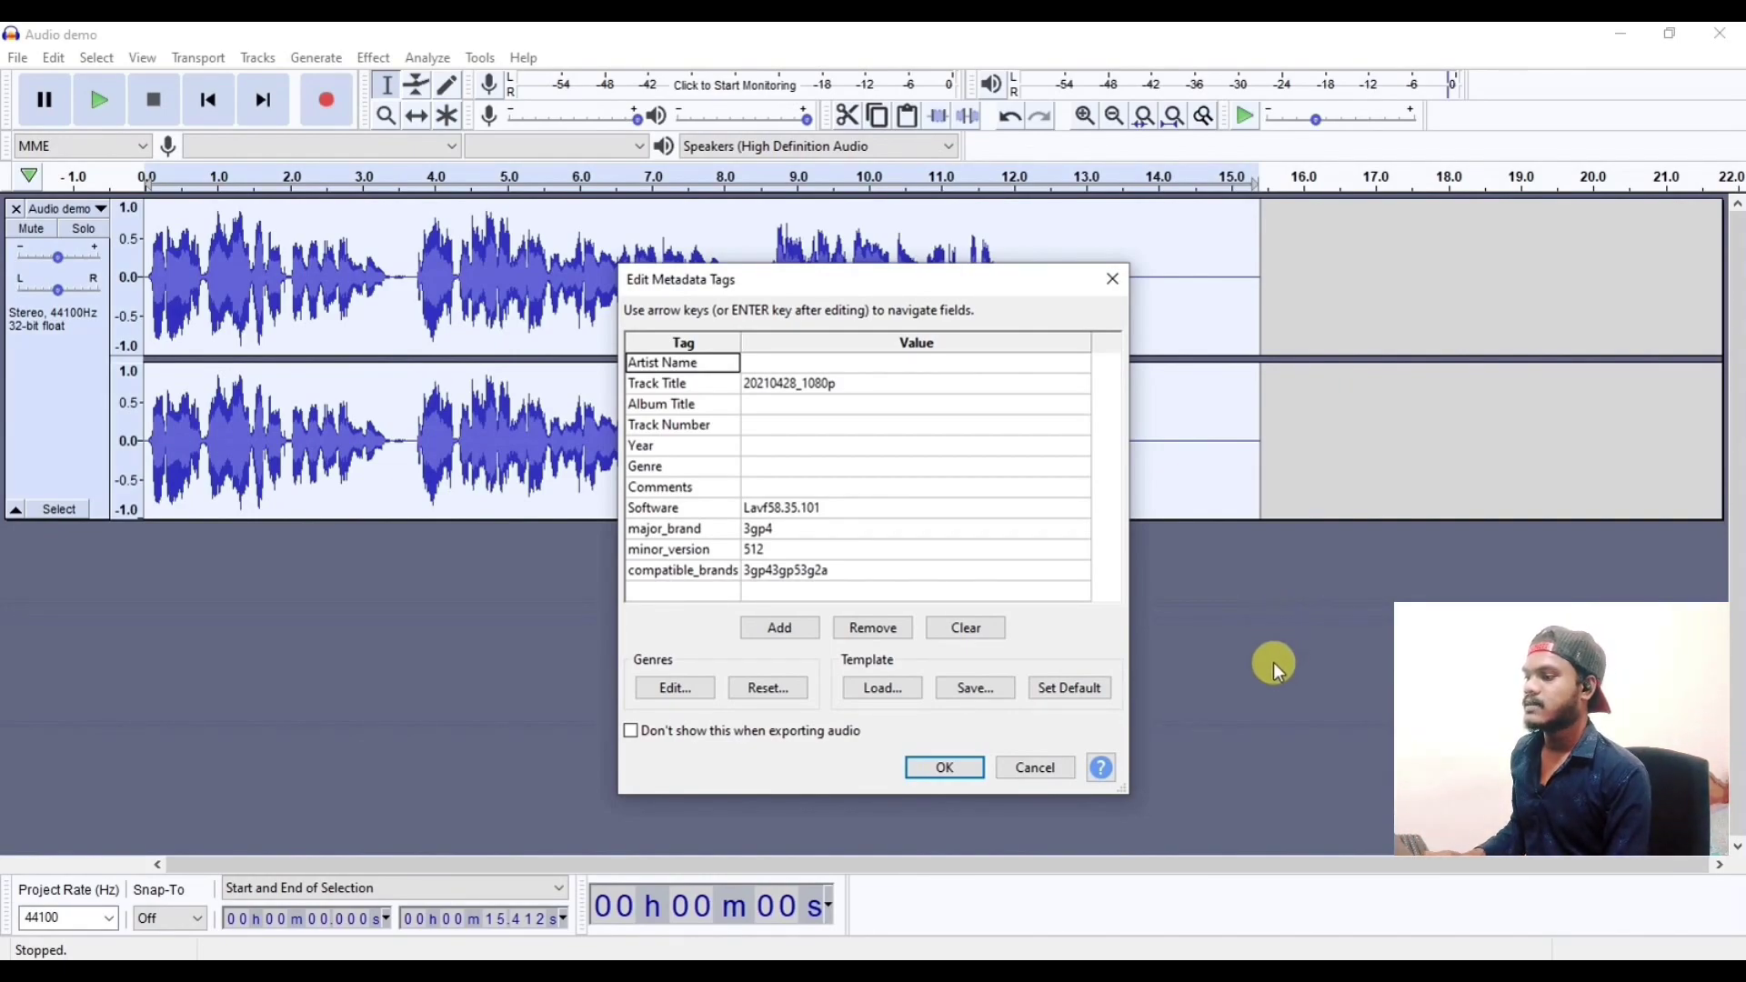
click(918, 777)
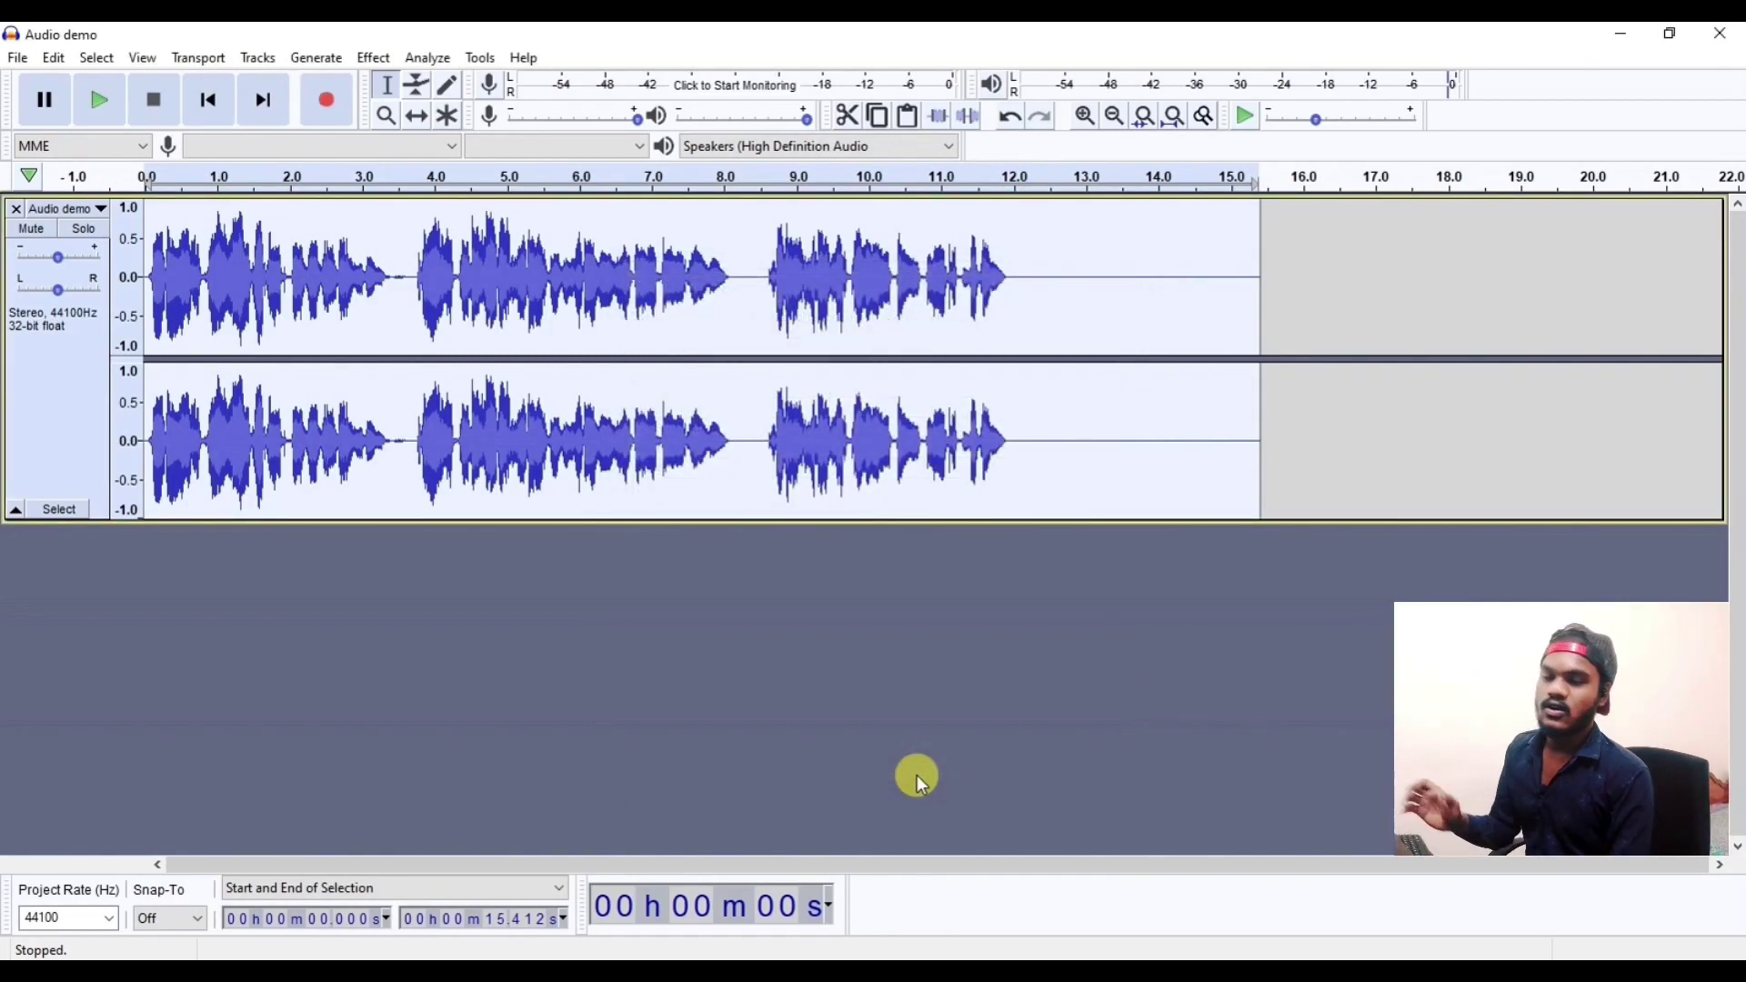